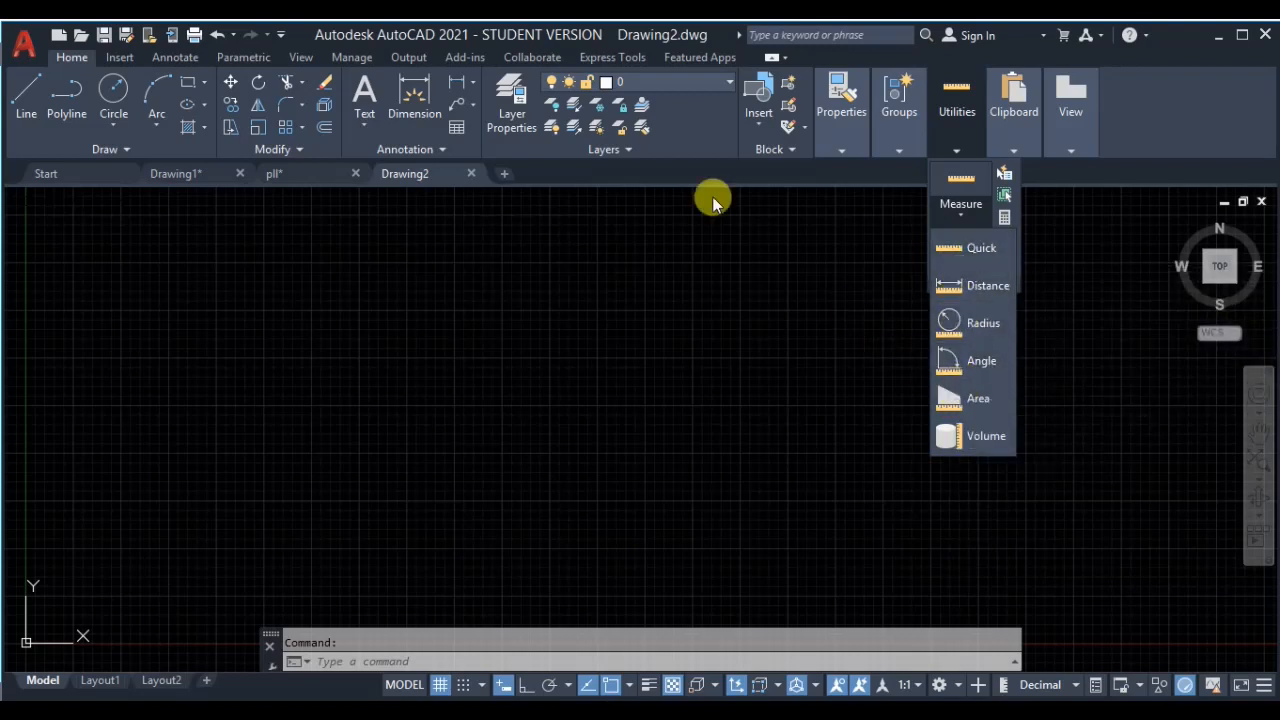
{"action": "left_click", "coordinate": [466, 86]}
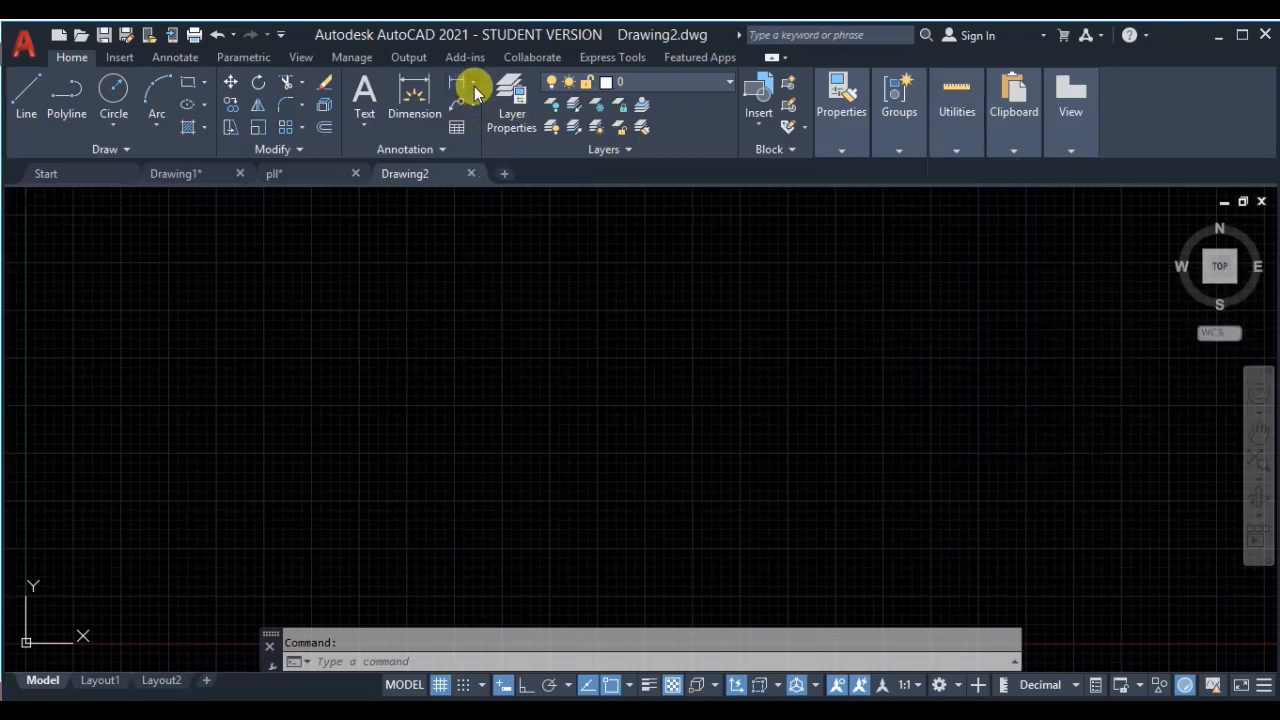
{"action": "left_click", "coordinate": [474, 88]}
{"action": "left_click", "coordinate": [762, 231]}
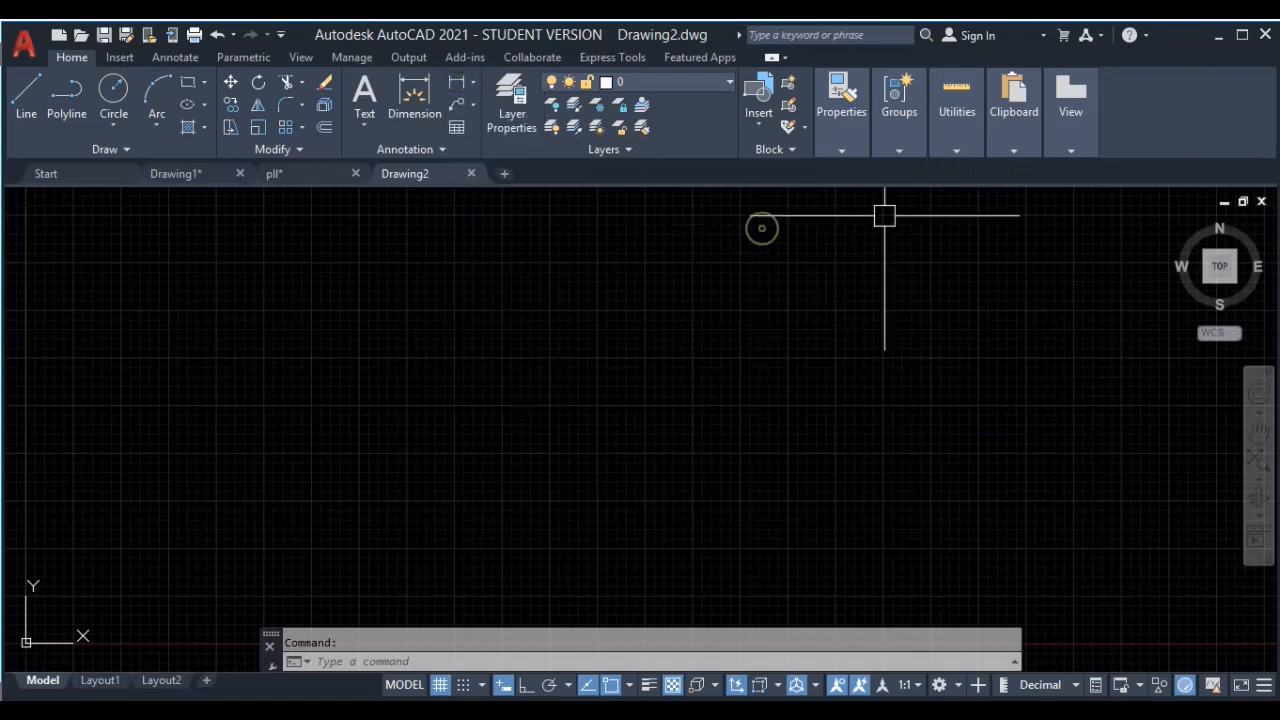
{"action": "mouse_move", "coordinate": [957, 152]}
{"action": "left_click", "coordinate": [963, 214]}
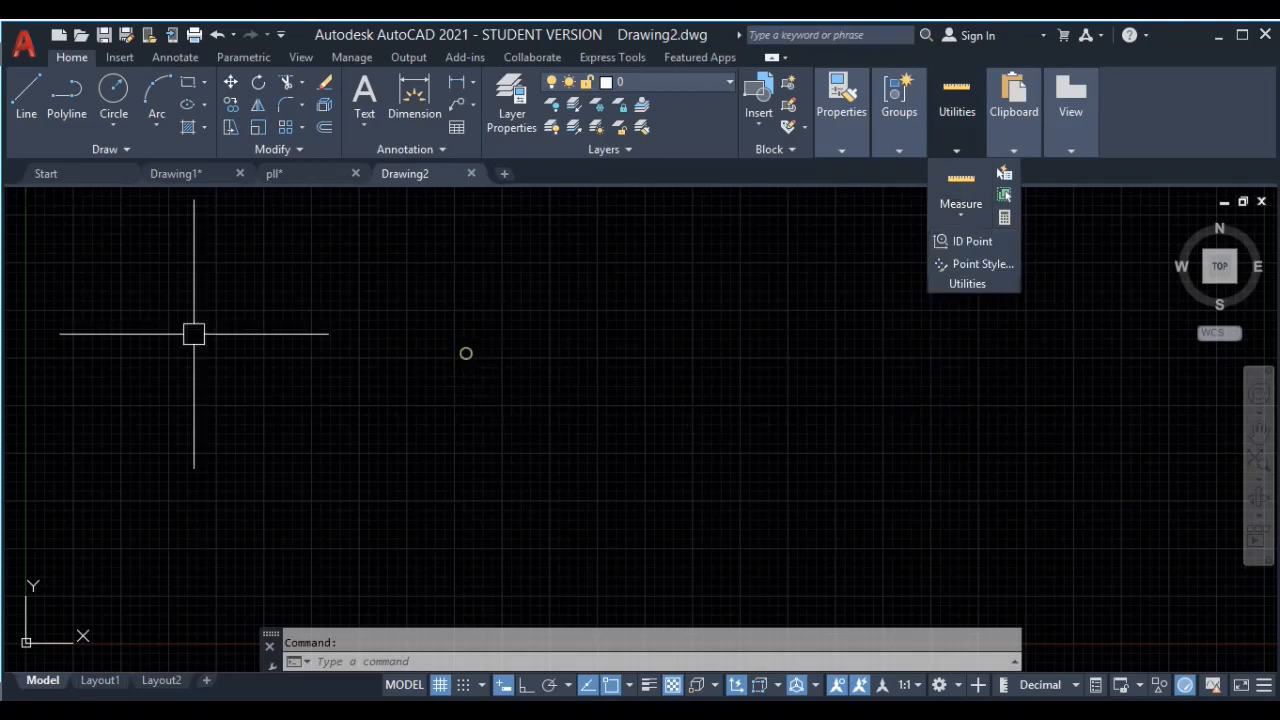
Draw a closed, irregular four-sided shape from connected line segments with the Line command
{"action": "left_click", "coordinate": [16, 93]}
{"action": "left_click", "coordinate": [391, 379]}
{"action": "left_click", "coordinate": [583, 255]}
{"action": "left_click", "coordinate": [819, 439]}
{"action": "left_click", "coordinate": [540, 510]}
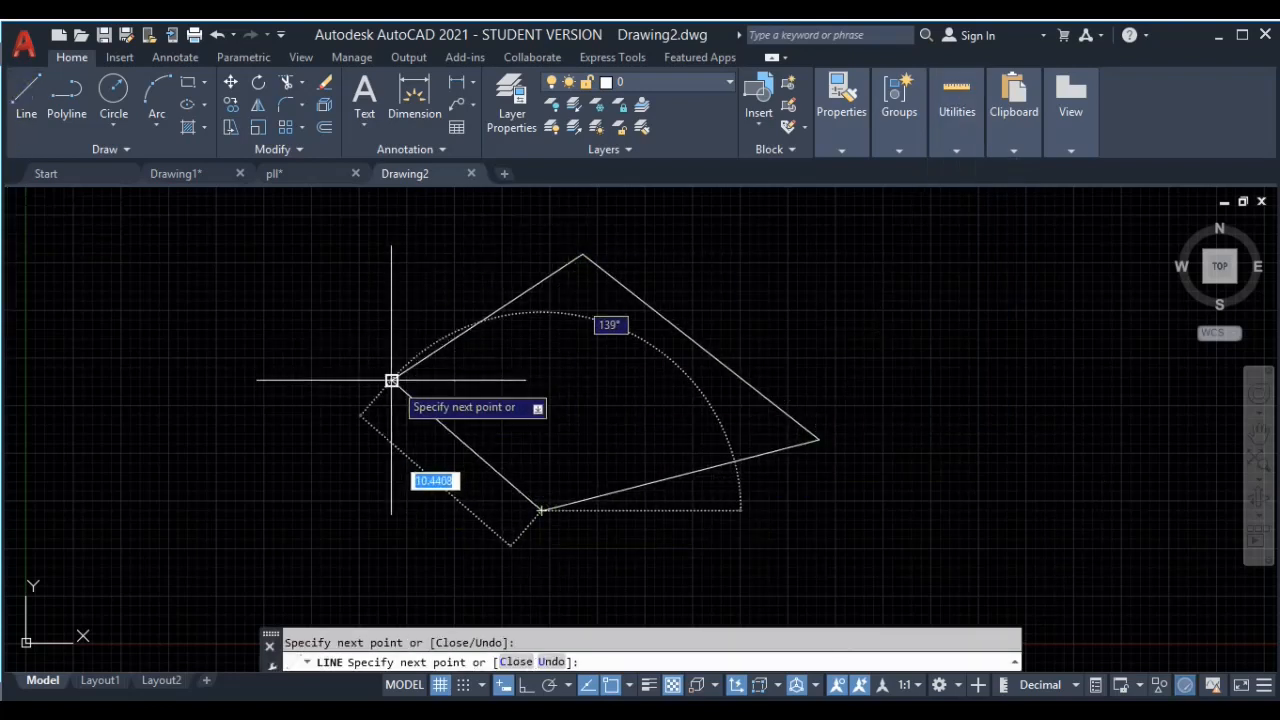
{"action": "left_click", "coordinate": [391, 380]}
{"action": "key", "text": "Return"}
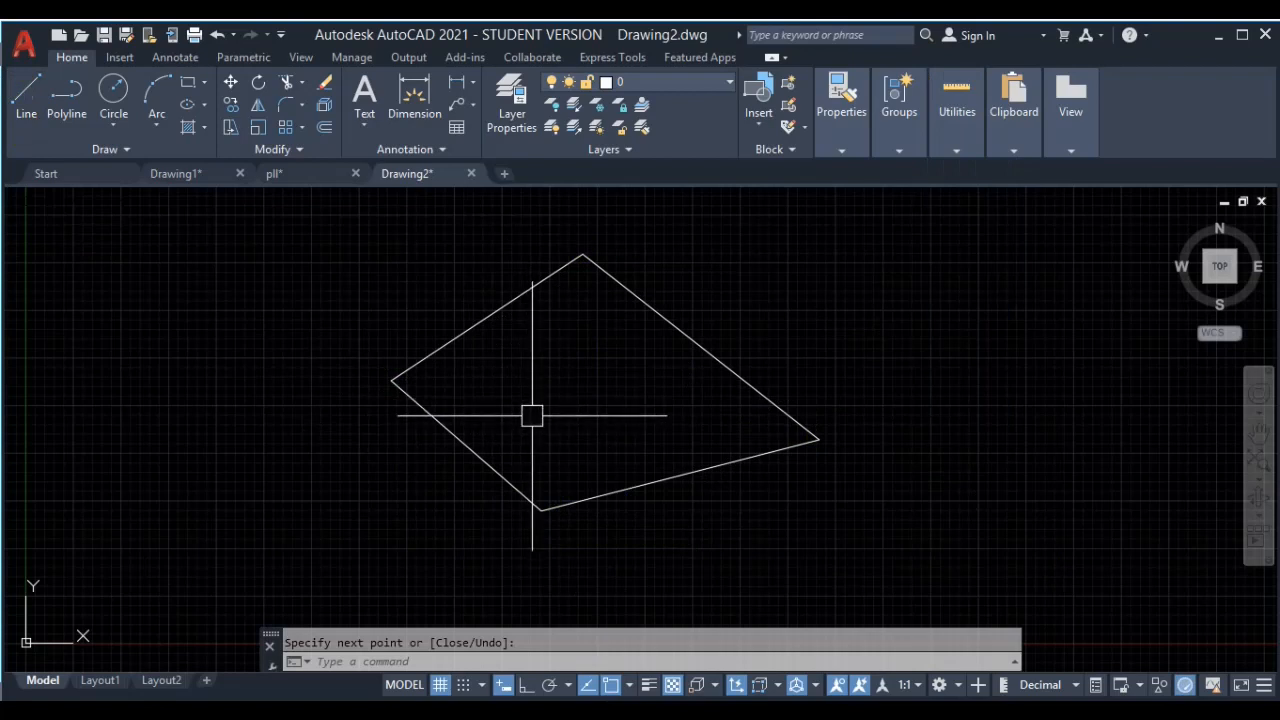
Measure the area of the four-sided line shape with the Measure Area tool, picking all four of its corners
{"action": "mouse_move", "coordinate": [938, 142]}
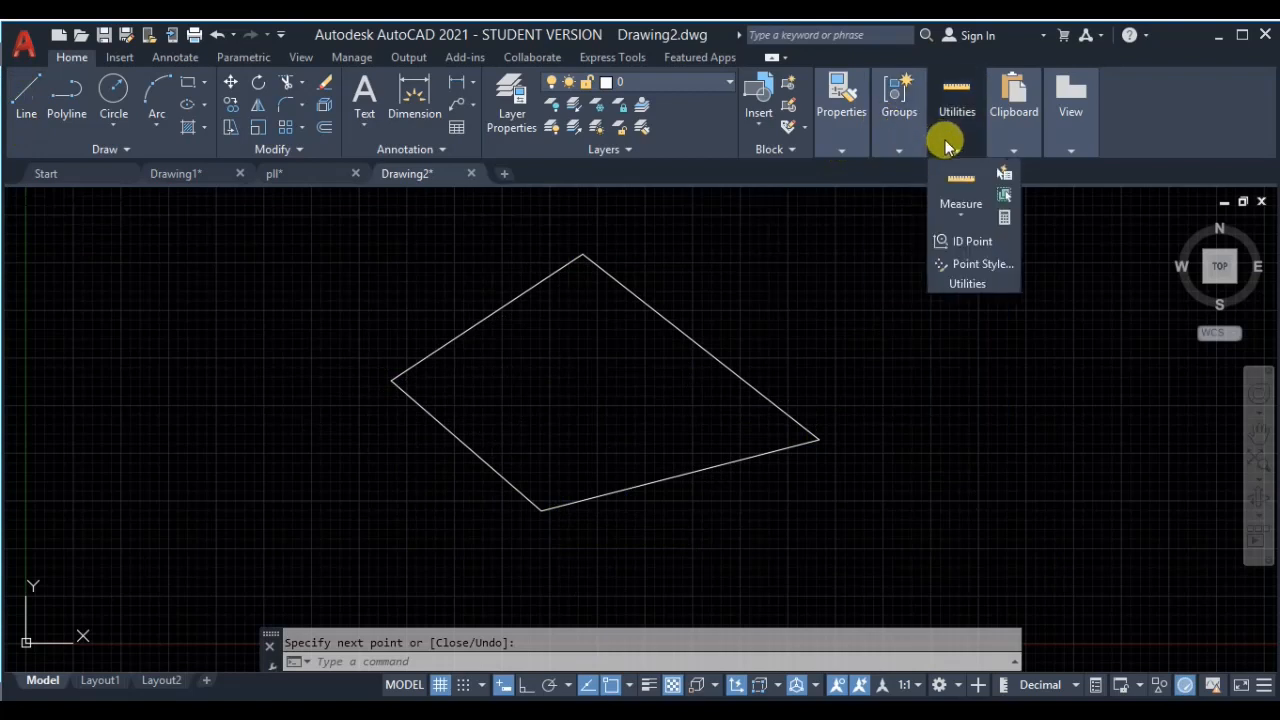
{"action": "left_click", "coordinate": [957, 218]}
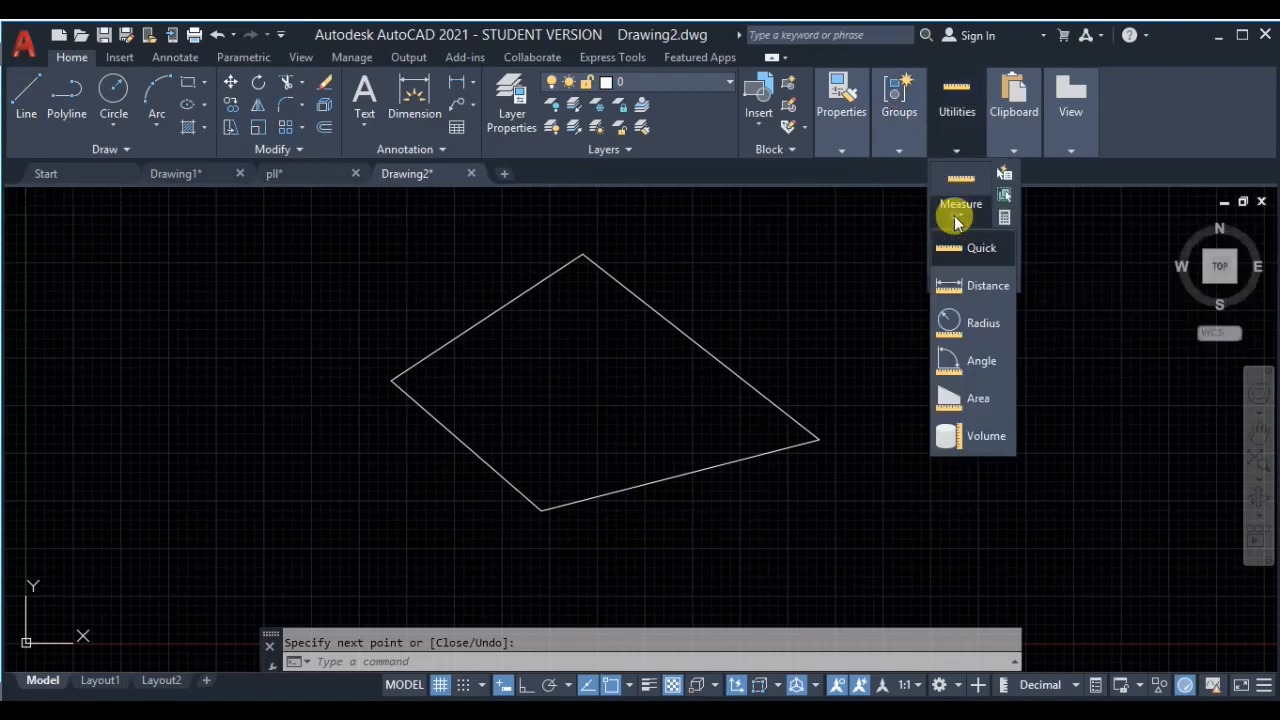
{"action": "left_click", "coordinate": [955, 396]}
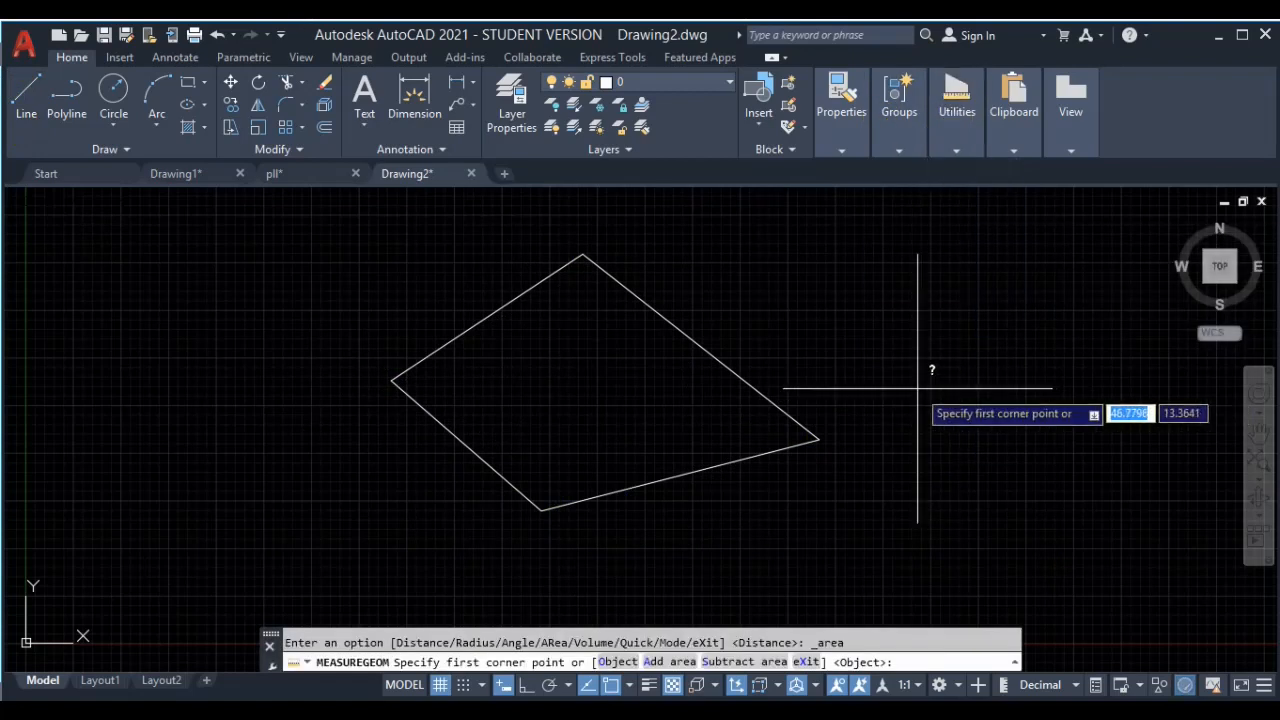
{"action": "left_click", "coordinate": [584, 256]}
{"action": "left_click", "coordinate": [818, 438]}
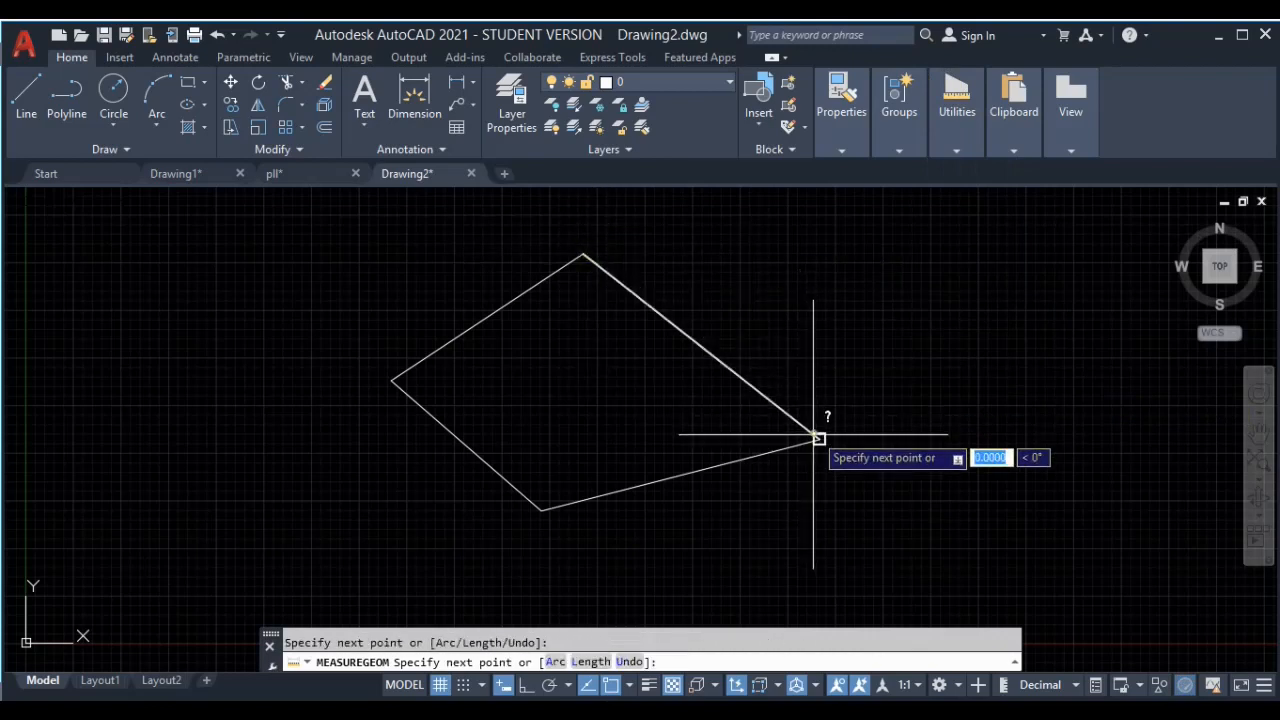
{"action": "left_click", "coordinate": [541, 509]}
{"action": "left_click", "coordinate": [392, 380]}
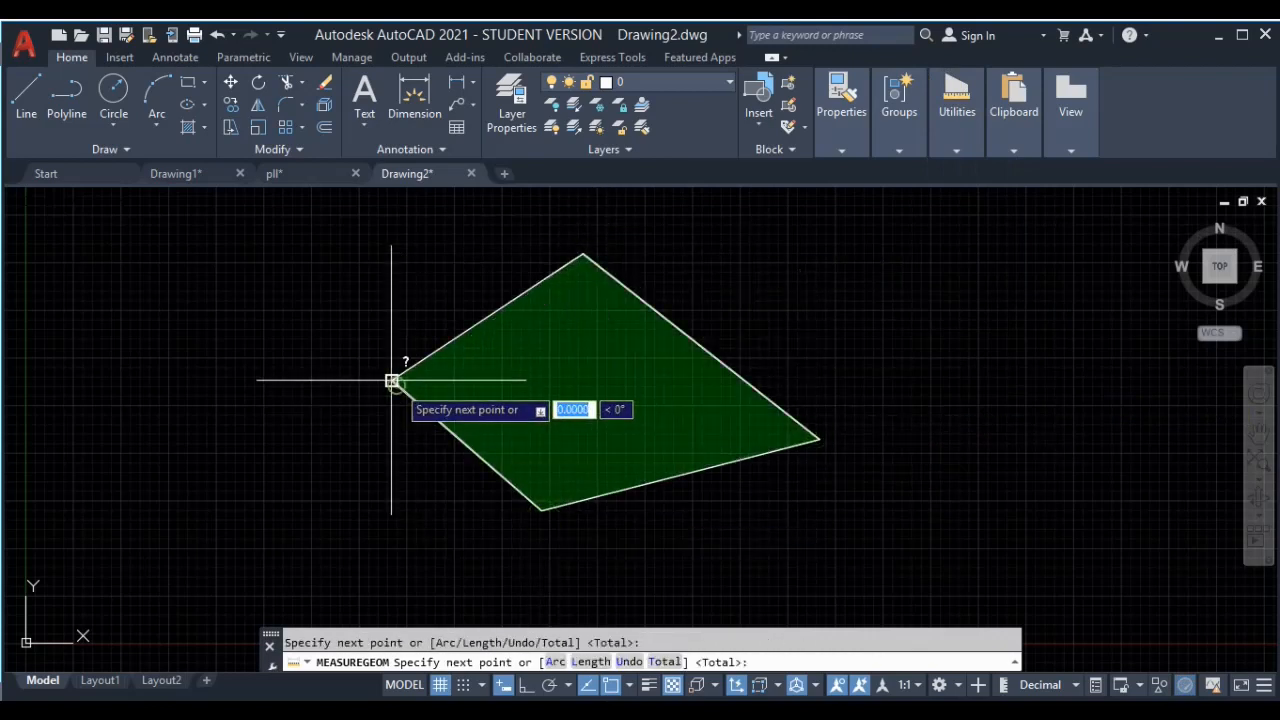
{"action": "key", "text": "Return"}
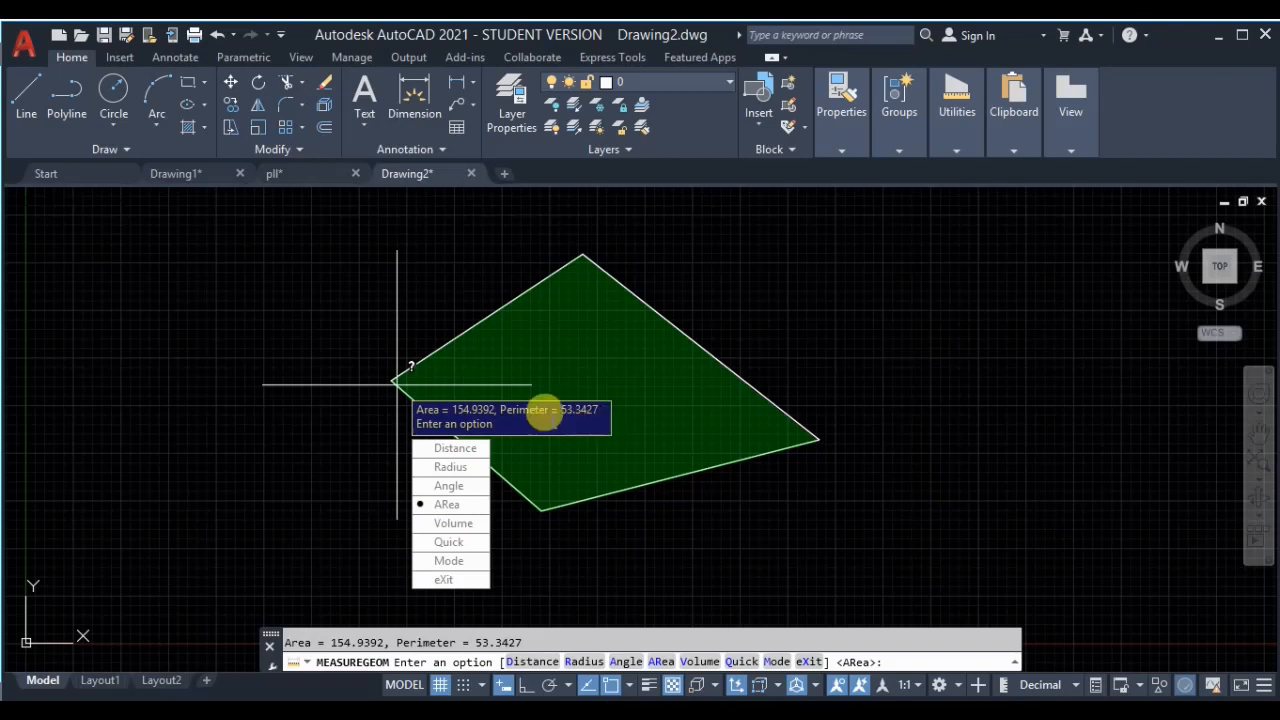
{"action": "key", "text": "Escape"}
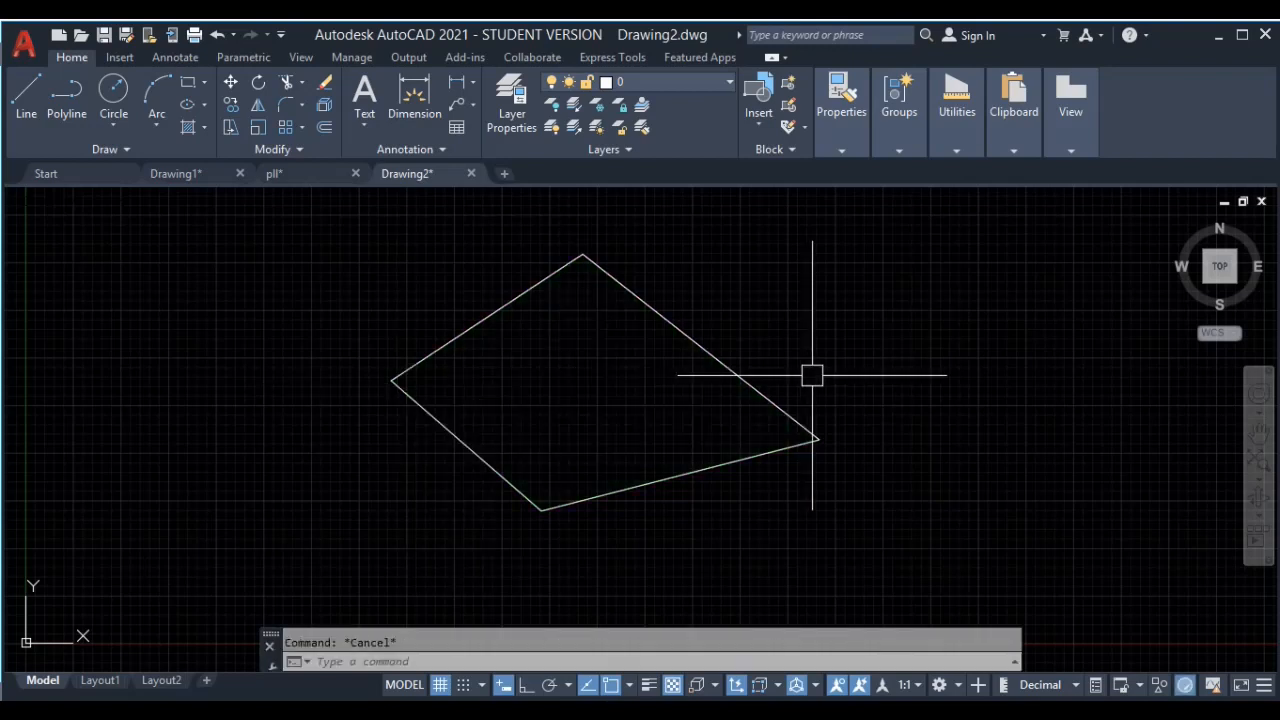
In the drawing units, try Meters as the insertion scale and return it to Inches
{"action": "type", "text": "un"}
{"action": "key", "text": "Return"}
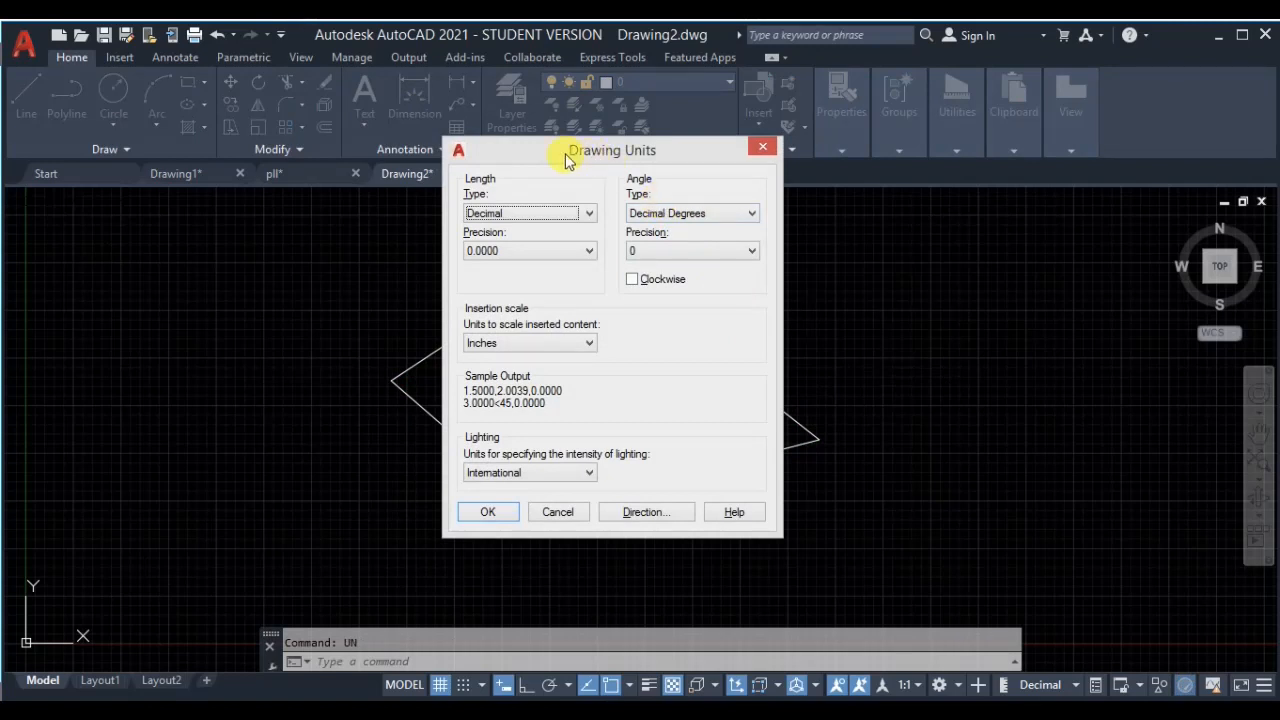
{"action": "left_click", "coordinate": [498, 344]}
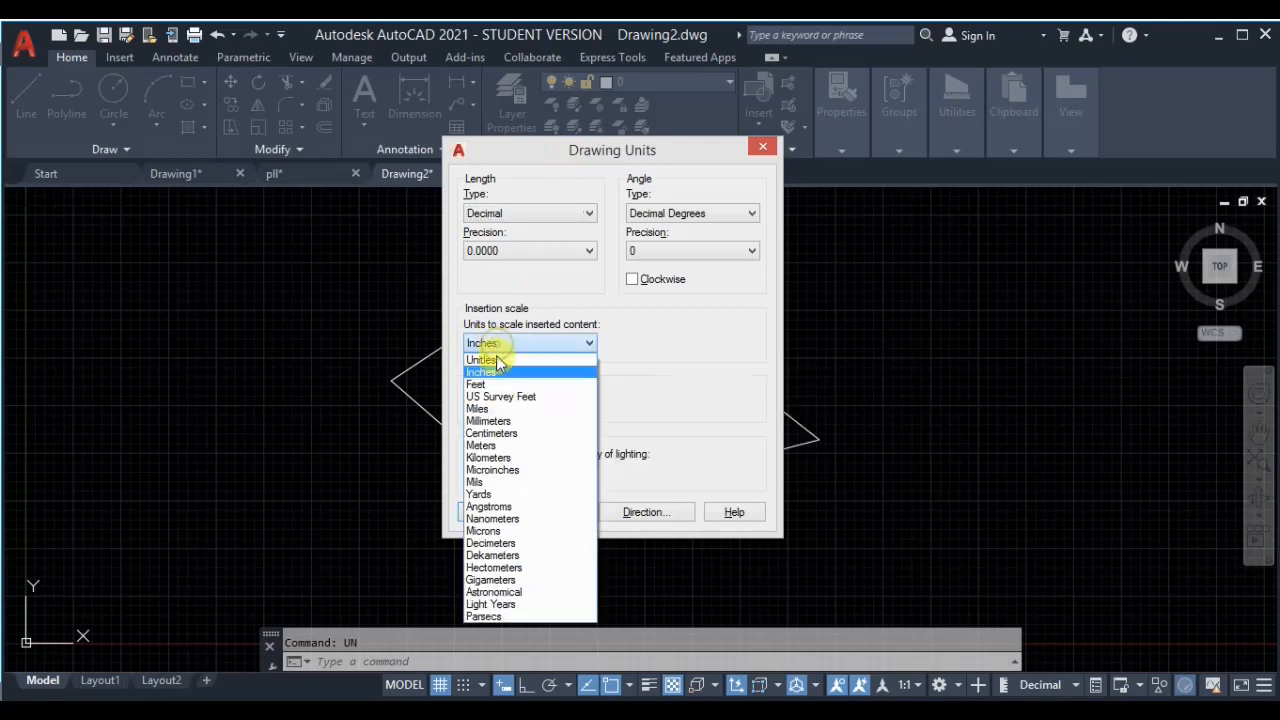
{"action": "left_click", "coordinate": [507, 446]}
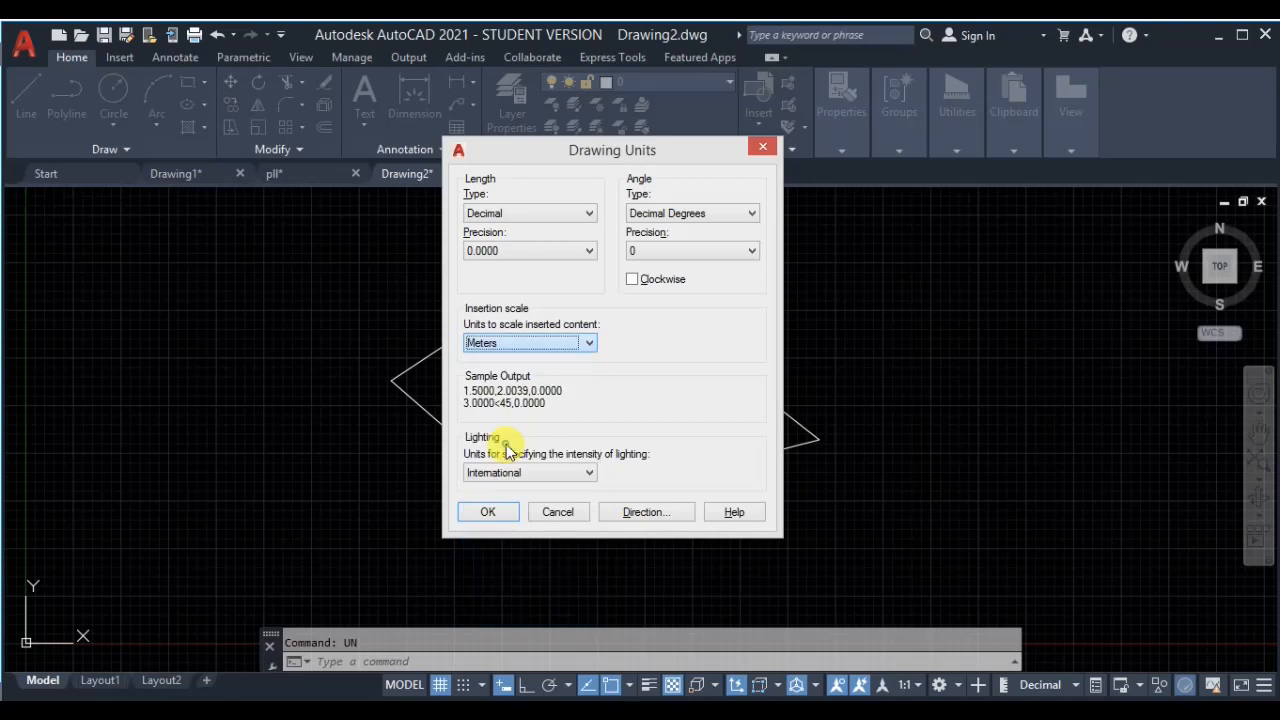
{"action": "left_click", "coordinate": [507, 342]}
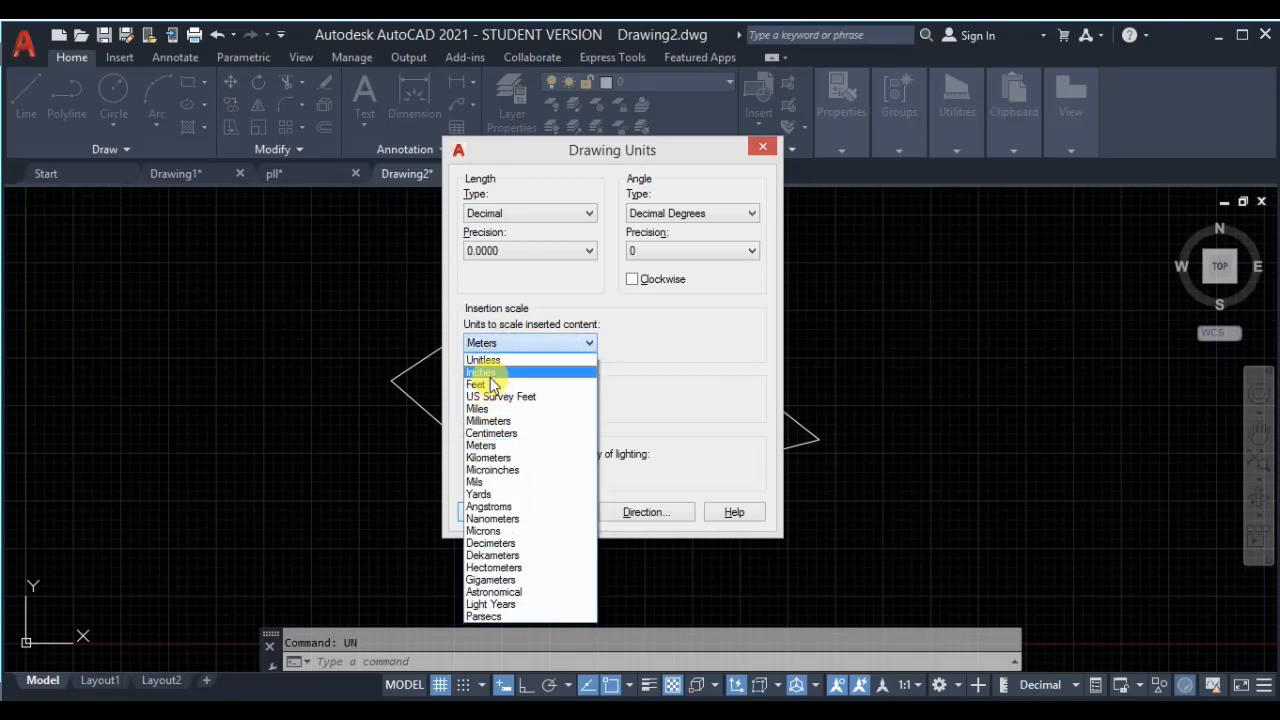
{"action": "left_click", "coordinate": [485, 373]}
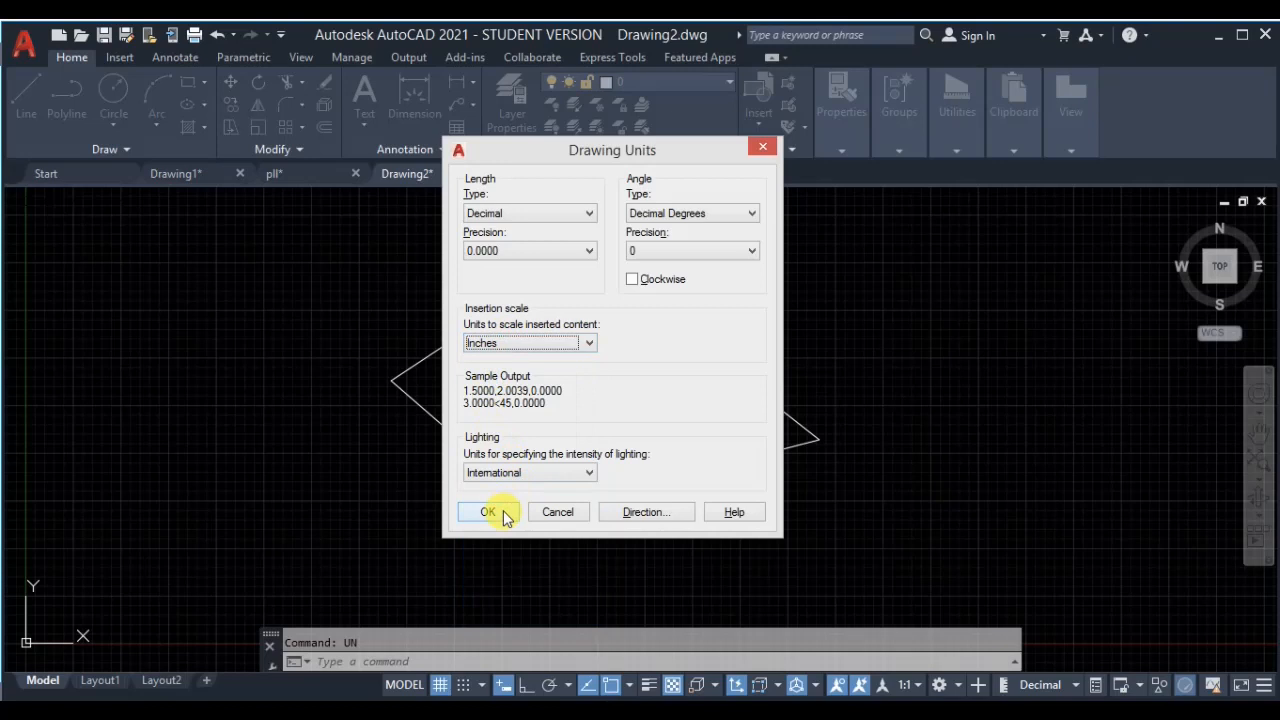
{"action": "left_click", "coordinate": [488, 512]}
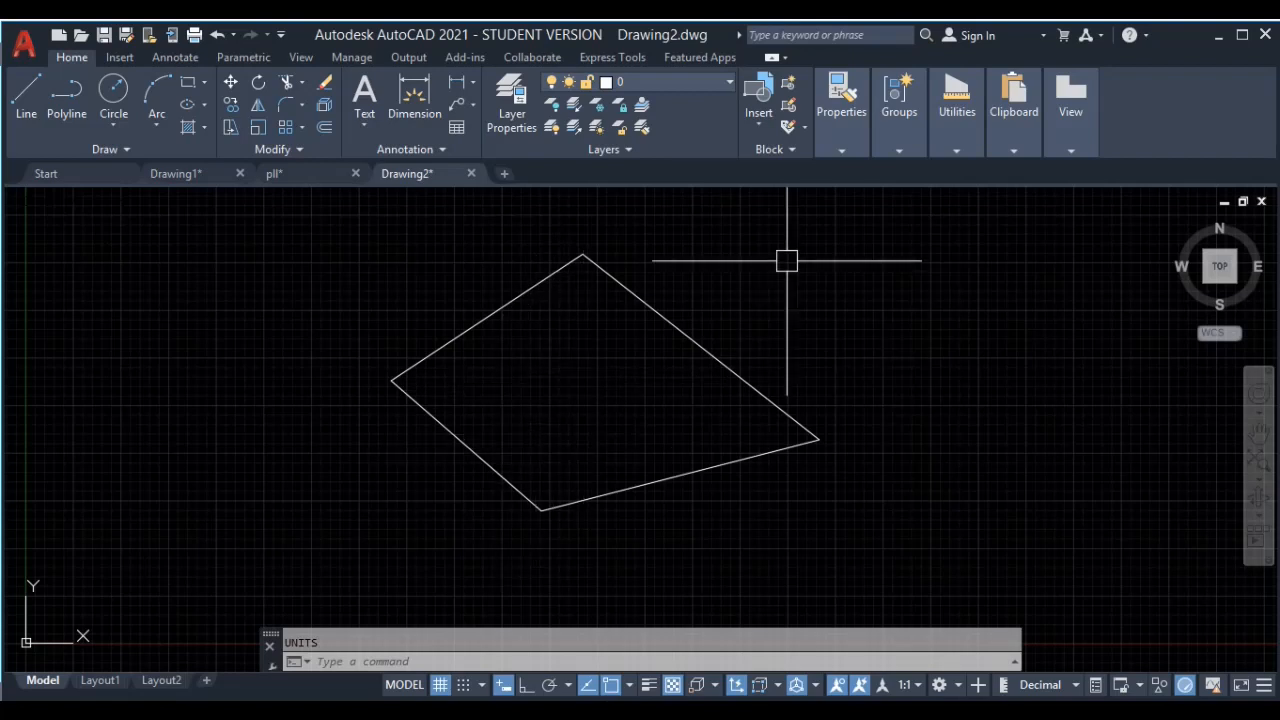
Try to measure the area of the line shape with the AREA command by picking its corners
{"action": "middle_click_drag", "start_coordinate": [781, 272], "coordinate": [663, 317]}
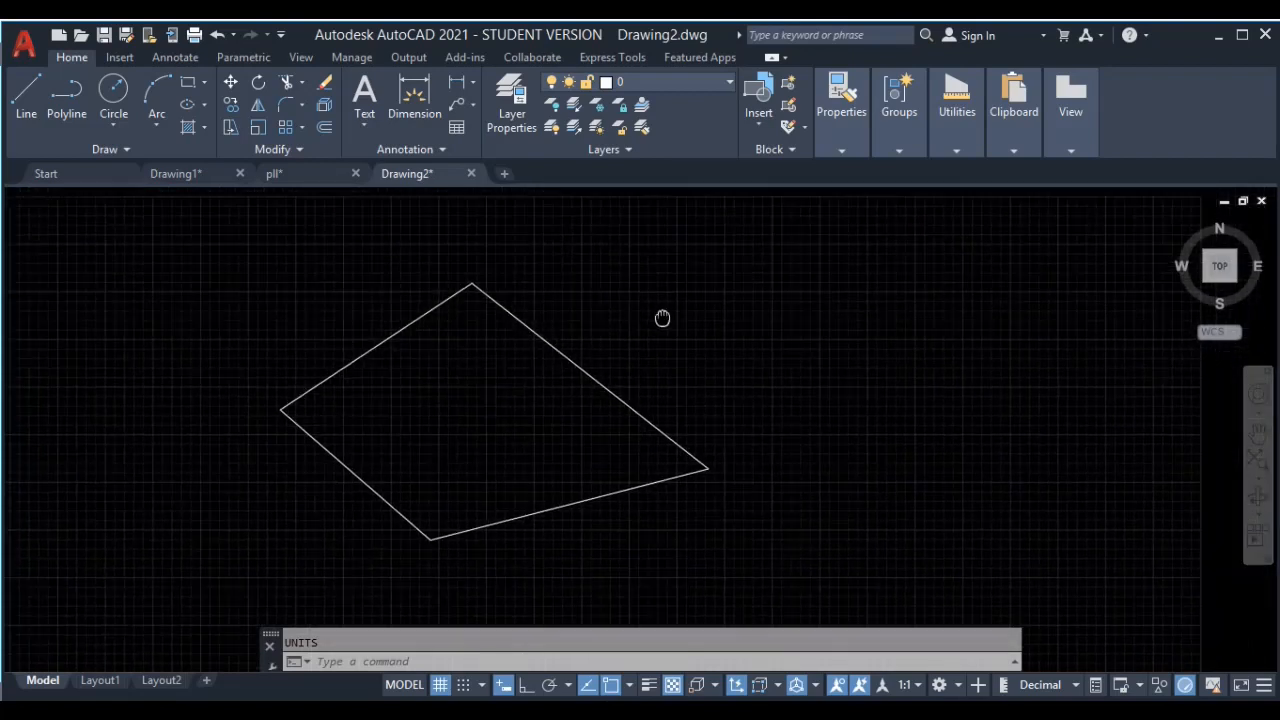
{"action": "type", "text": "aa"}
{"action": "key", "text": "Return"}
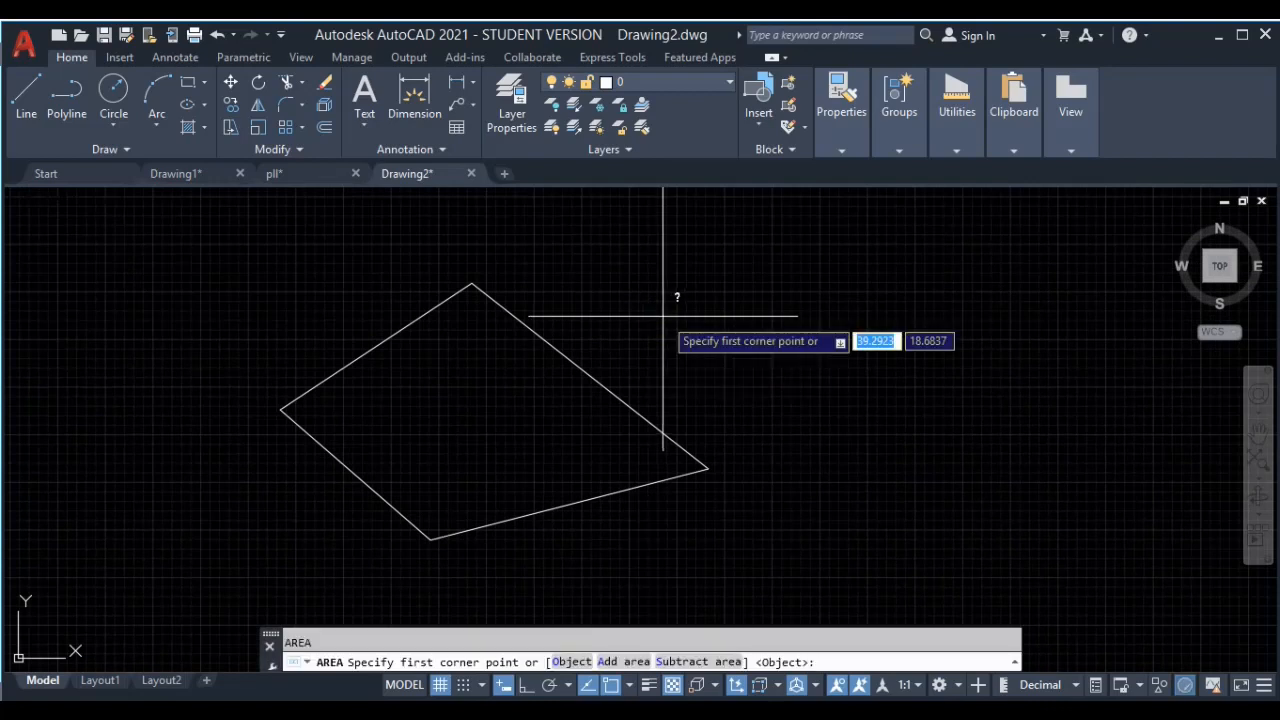
{"action": "left_click", "coordinate": [472, 284]}
{"action": "left_click", "coordinate": [708, 468]}
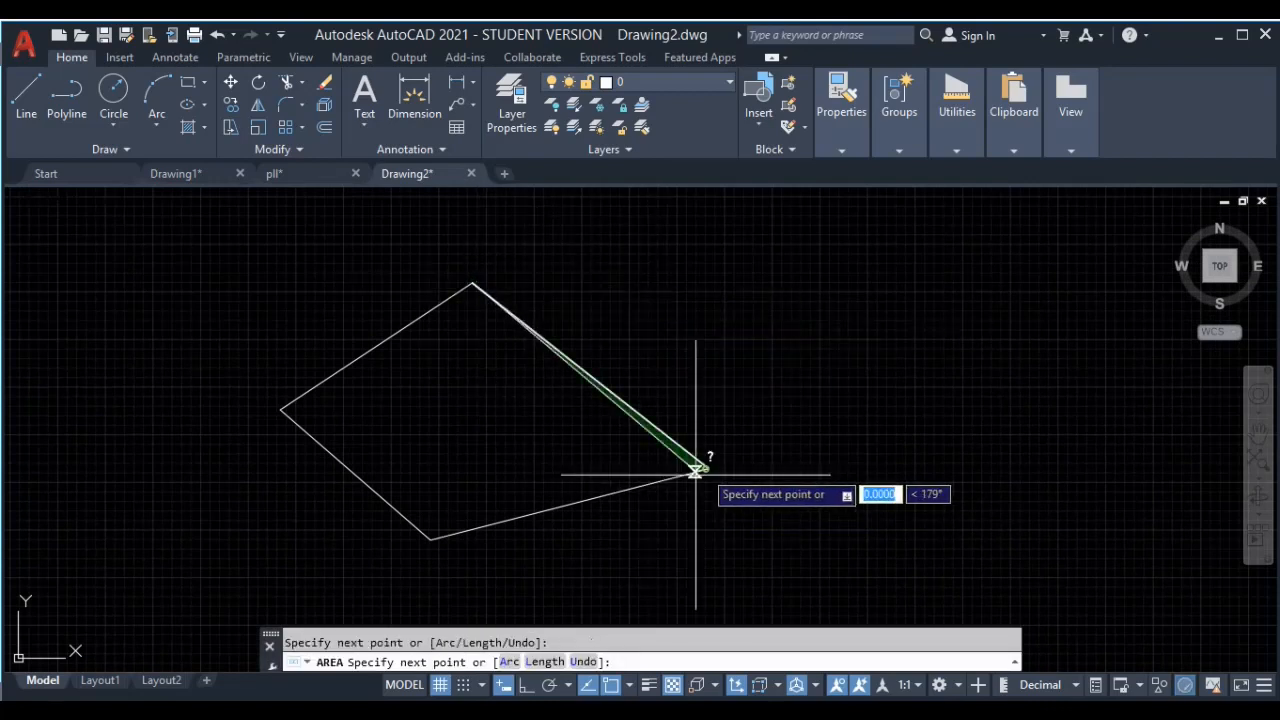
{"action": "left_click", "coordinate": [429, 539]}
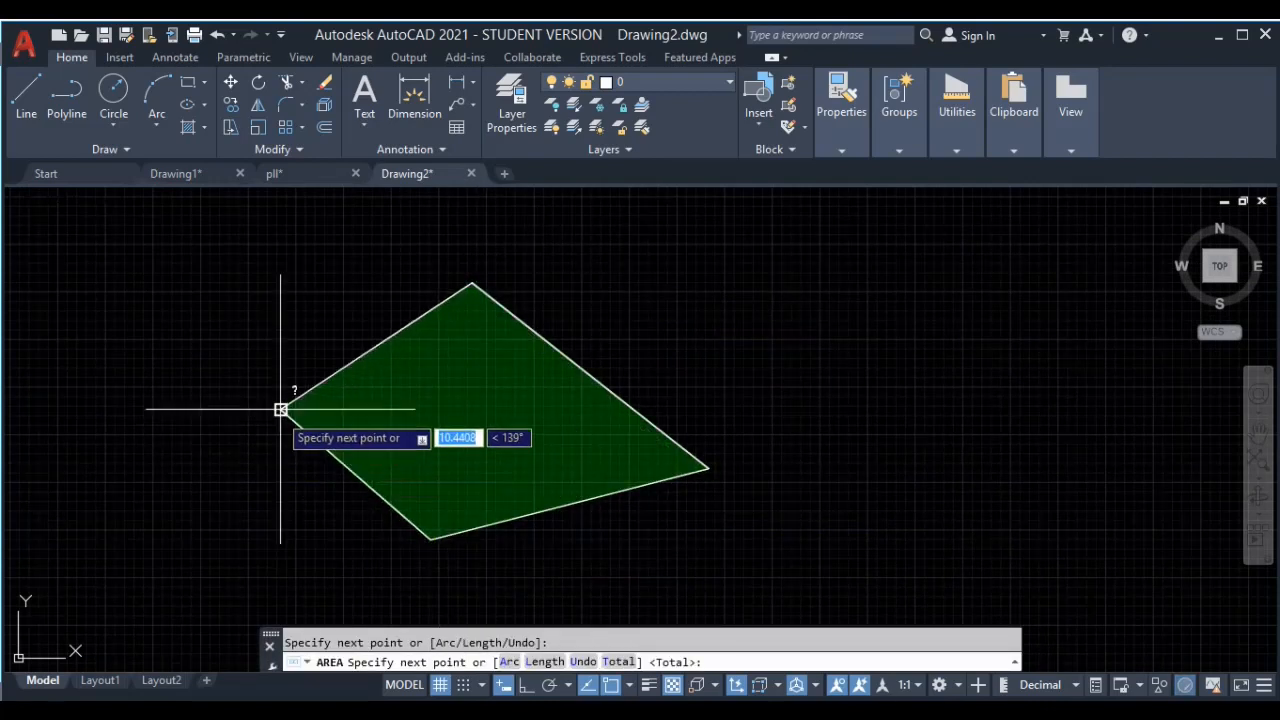
{"action": "key", "text": "XF86MonBrightnessUp"}
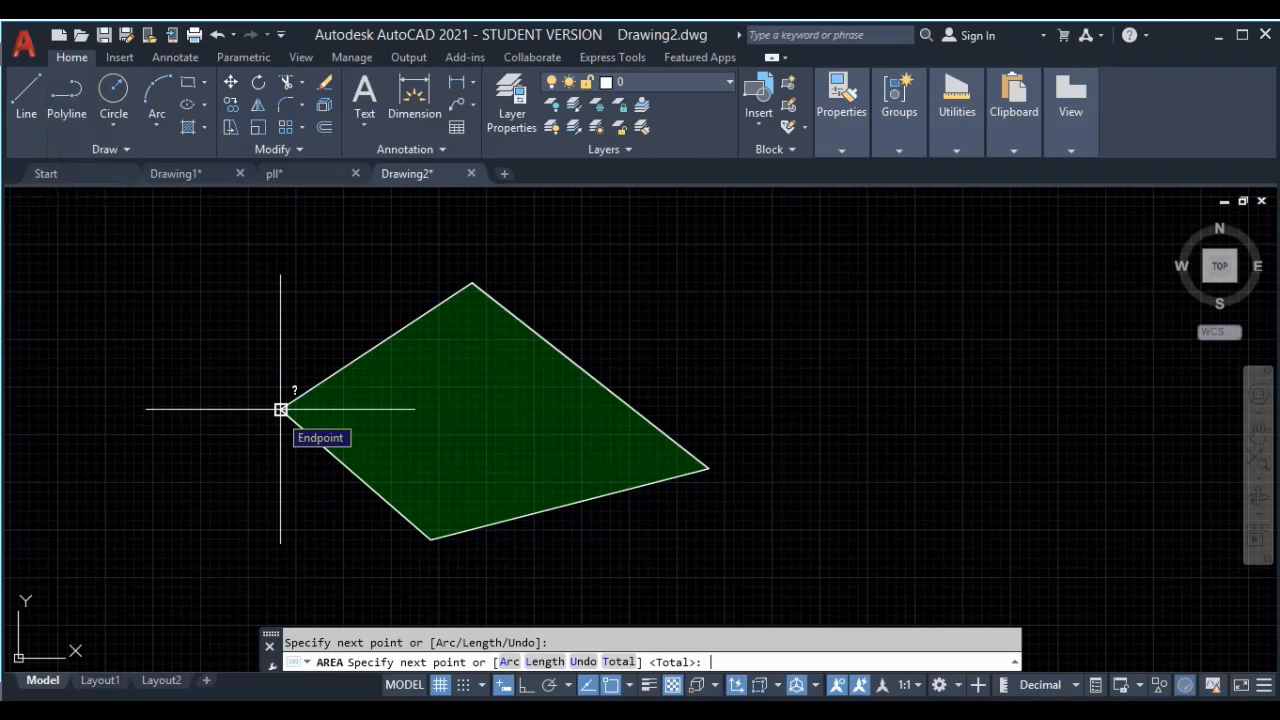
{"action": "key", "text": "Return"}
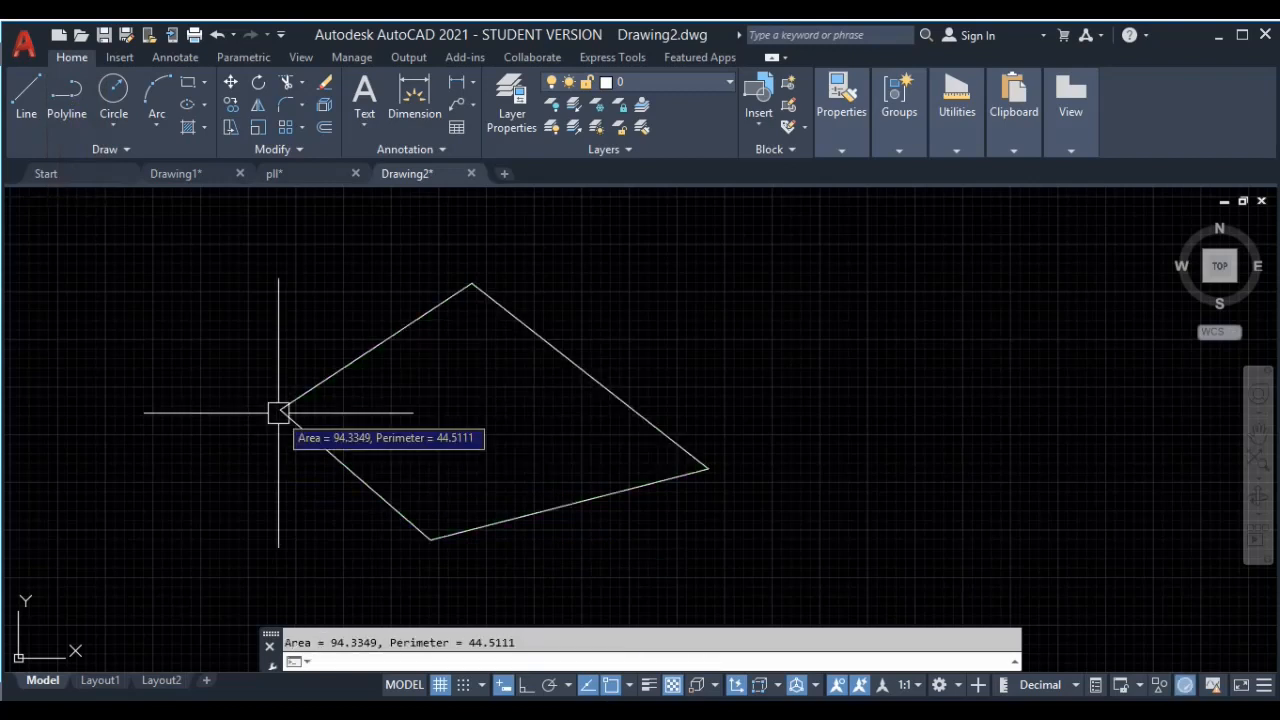
Repeat the AREA measurement through all four corners of the line shape and highlight the reported result in the command history
{"action": "type", "text": "aa"}
{"action": "key", "text": "Return"}
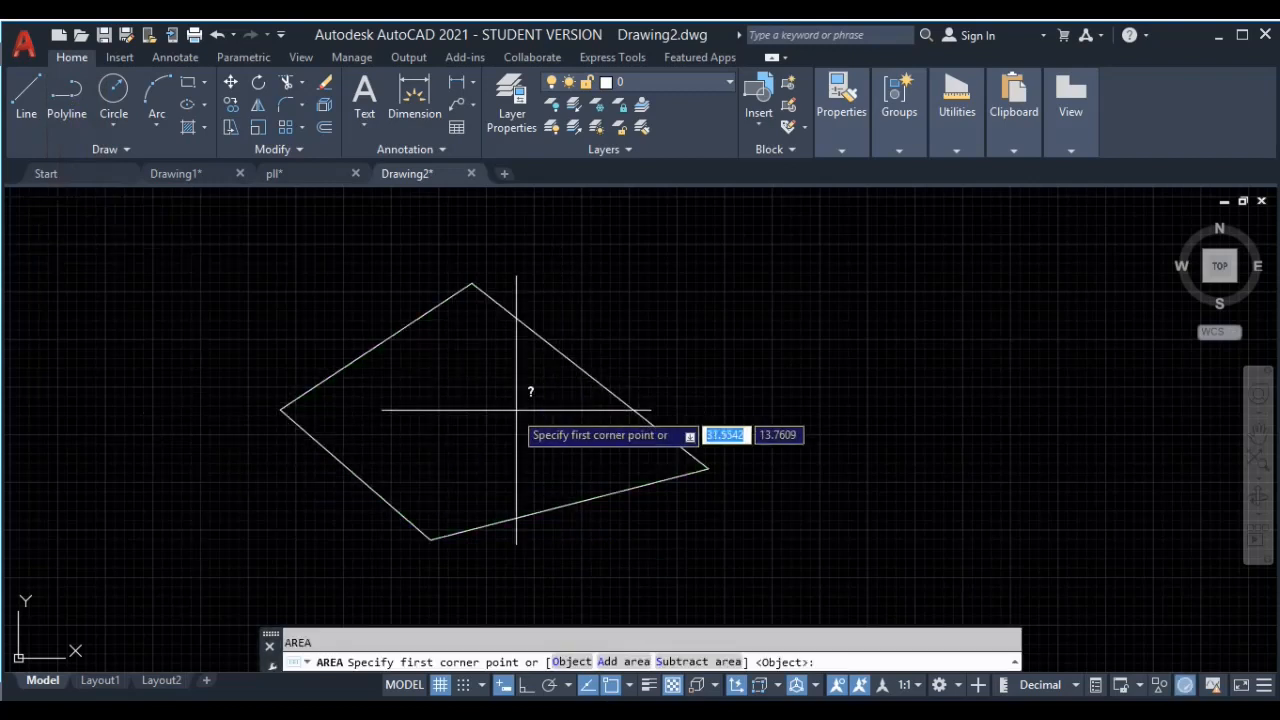
{"action": "left_click", "coordinate": [472, 284]}
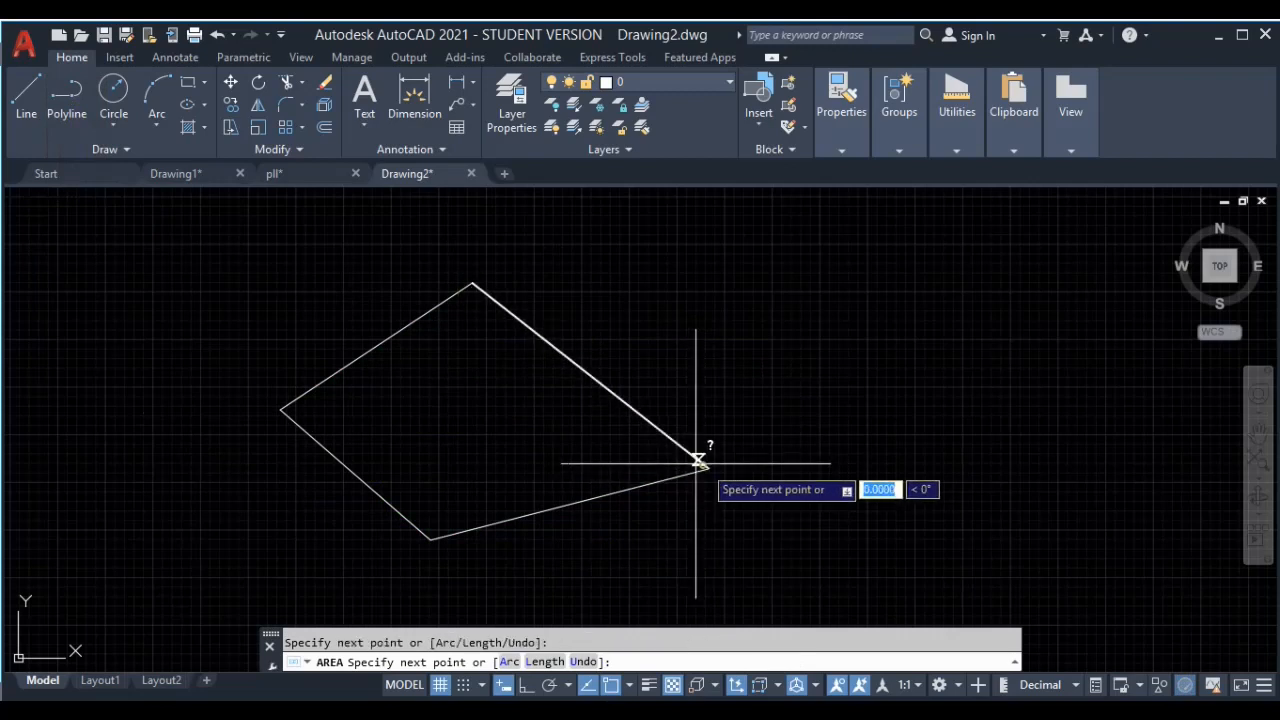
{"action": "left_click", "coordinate": [699, 461]}
{"action": "left_click", "coordinate": [430, 539]}
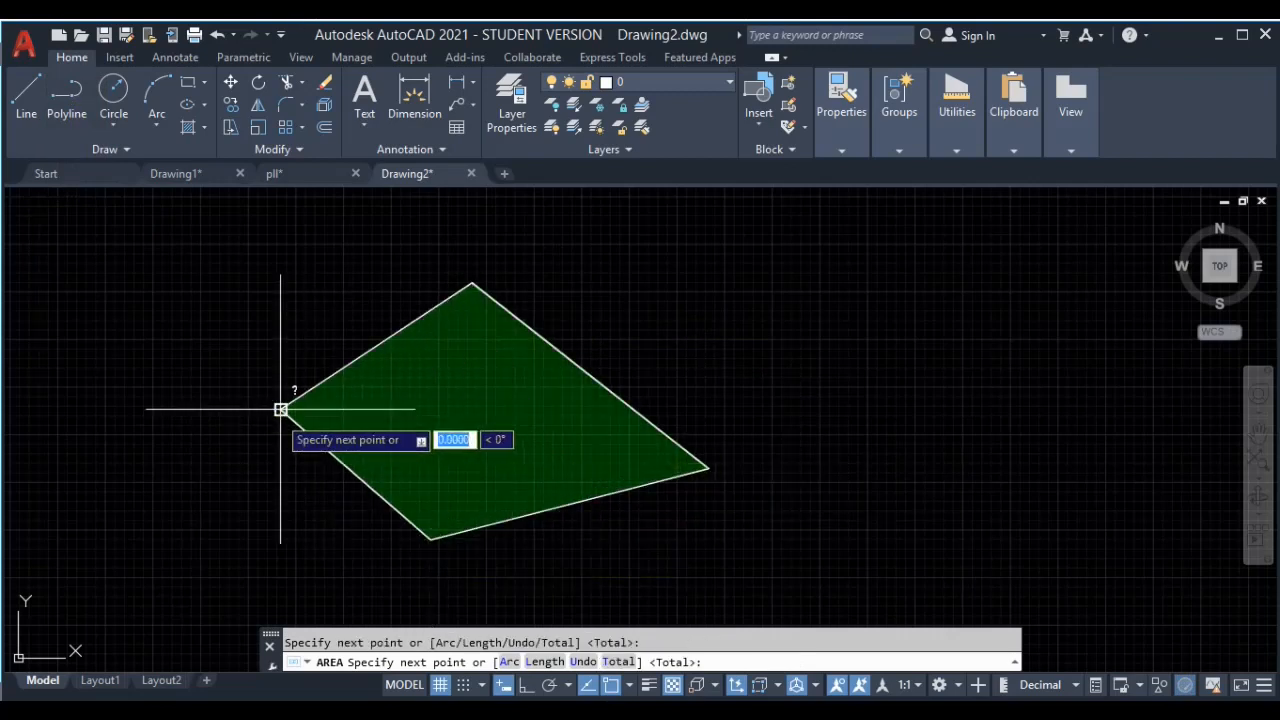
{"action": "key", "text": "Return"}
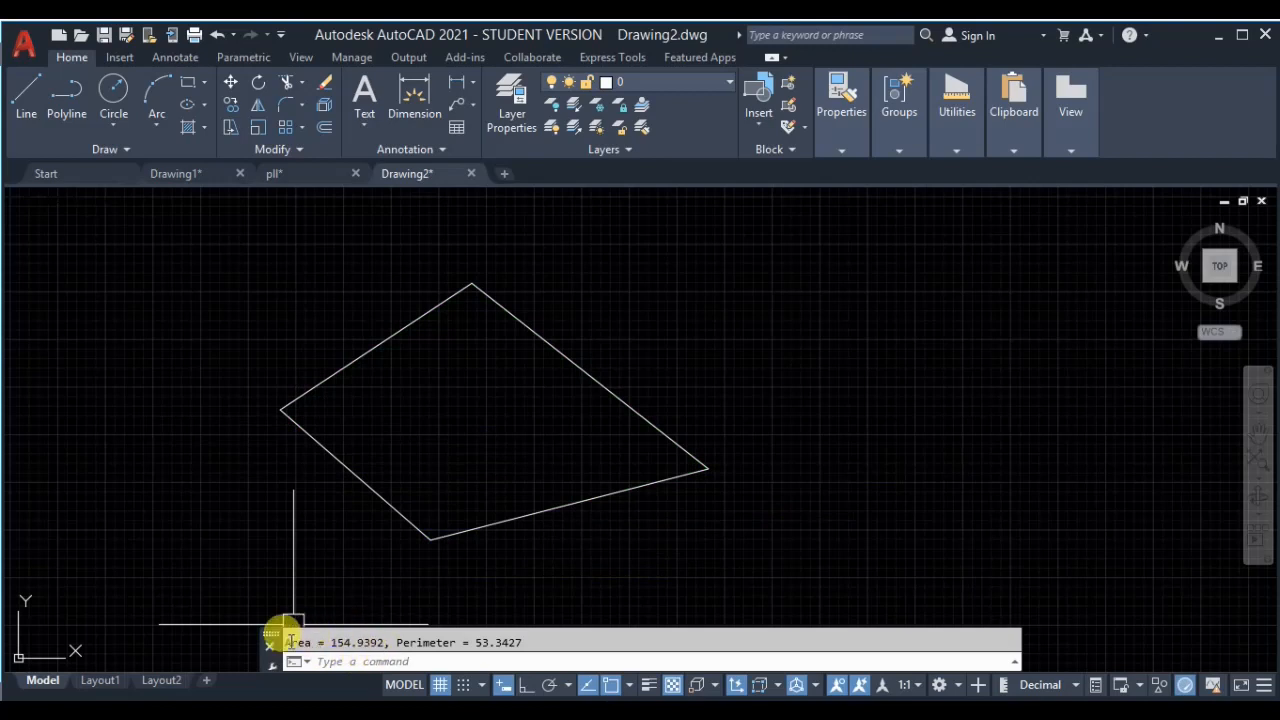
{"action": "left_click_drag", "start_coordinate": [287, 642], "coordinate": [585, 650]}
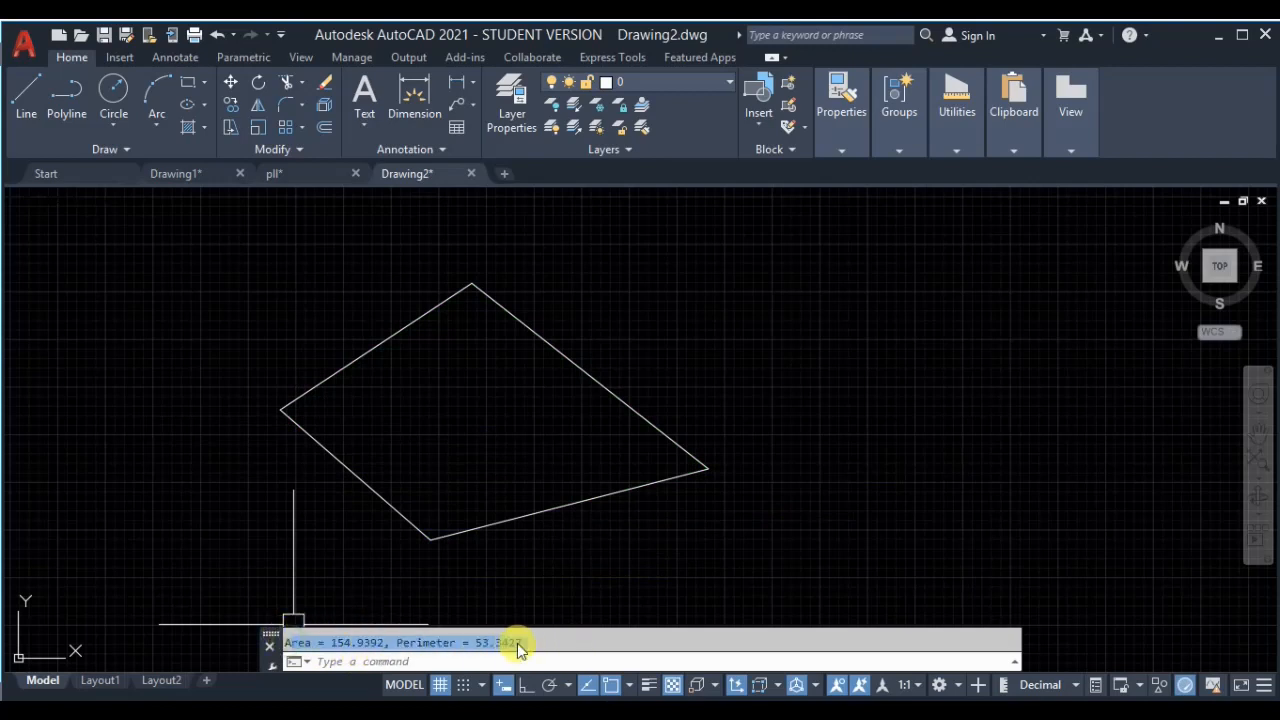
{"action": "middle_click_drag", "start_coordinate": [510, 536], "coordinate": [479, 537]}
{"action": "key", "text": "Escape"}
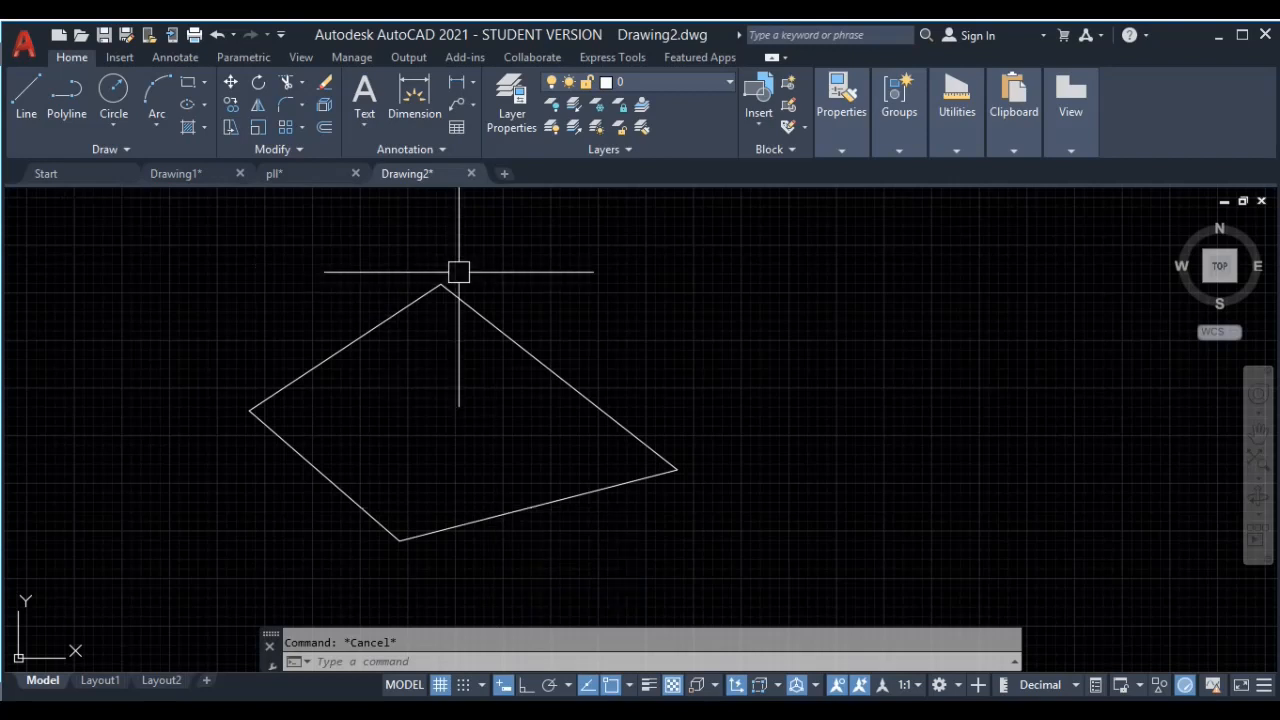
Draw a closed four-sided polyline to the right of the line shape and select it to check that it is one object
{"action": "middle_click_drag", "start_coordinate": [457, 271], "coordinate": [431, 286]}
{"action": "left_click", "coordinate": [64, 113]}
{"action": "middle_click_drag", "start_coordinate": [669, 381], "coordinate": [506, 320]}
{"action": "left_click", "coordinate": [505, 320]}
{"action": "left_click", "coordinate": [761, 237]}
{"action": "left_click", "coordinate": [998, 476]}
{"action": "left_click", "coordinate": [595, 535]}
{"action": "left_click", "coordinate": [505, 320]}
{"action": "key", "text": "Return"}
{"action": "left_click", "coordinate": [843, 294]}
{"action": "left_click", "coordinate": [708, 416]}
{"action": "mouse_move", "coordinate": [708, 421]}
{"action": "middle_mouse_down"}
{"action": "mouse_move", "coordinate": [746, 406]}
{"action": "mouse_move", "coordinate": [777, 289]}
{"action": "middle_mouse_up"}
{"action": "key", "text": "Escape"}
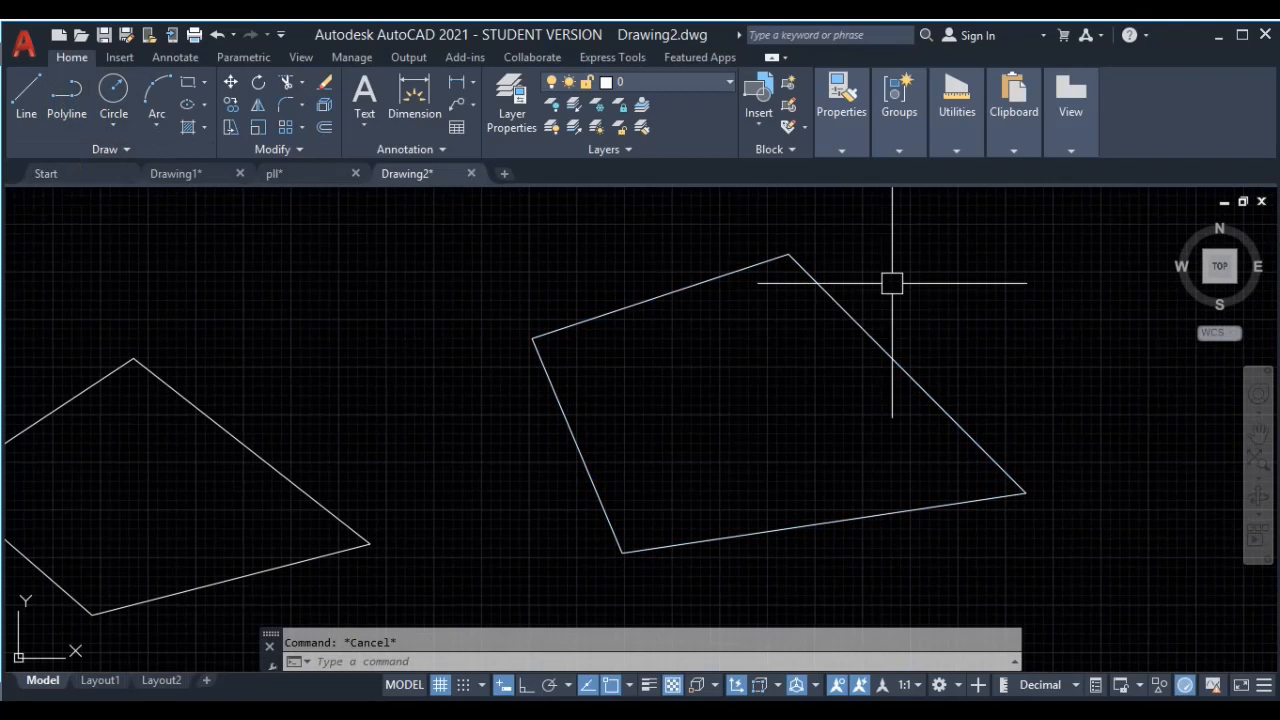
Measure the area of the four-sided polyline with the AREA command's Object option
{"action": "type", "text": "area"}
{"action": "key", "text": "Return"}
{"action": "key", "text": "Return"}
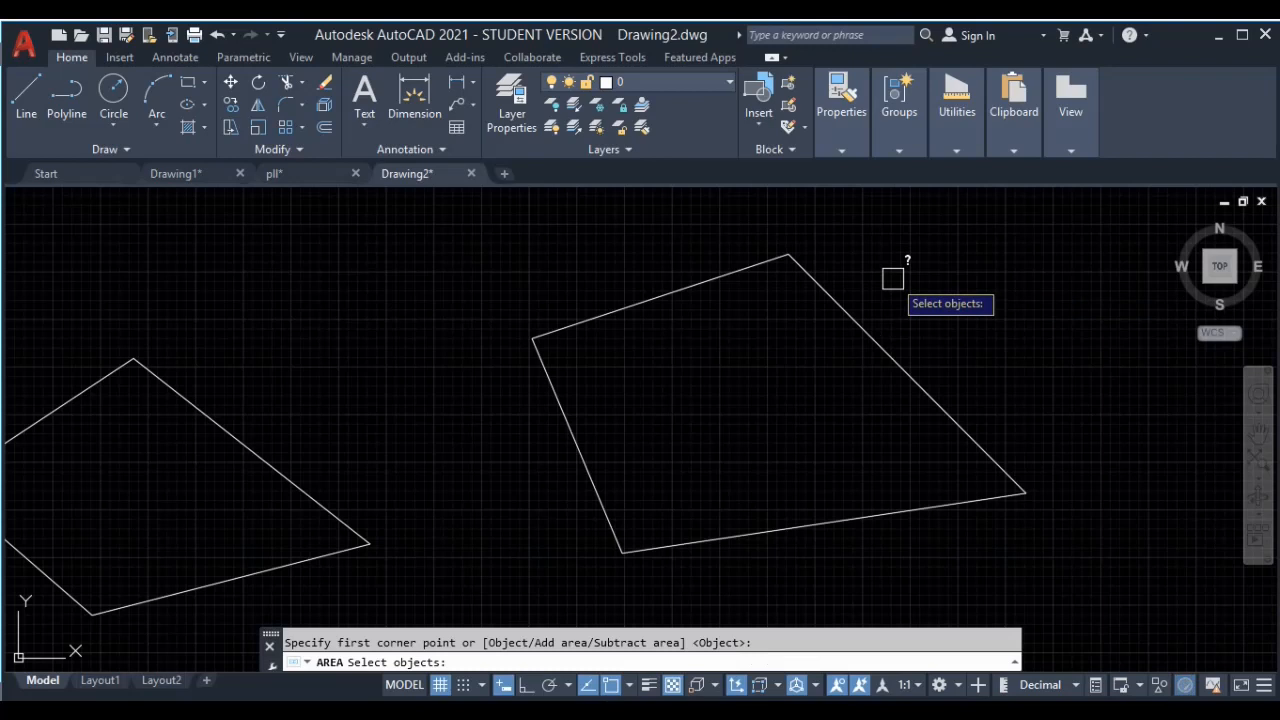
{"action": "left_click", "coordinate": [865, 326]}
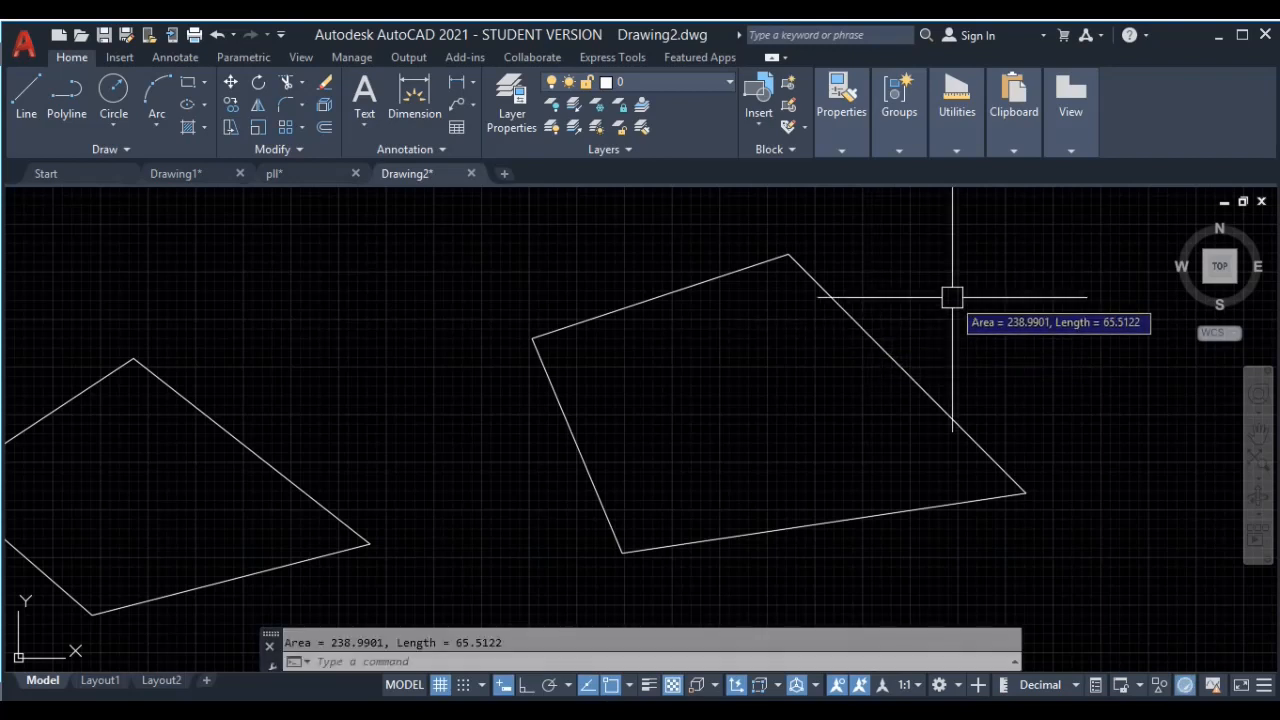
{"action": "key", "text": "Escape"}
Repeat the AREA measurement of the four-sided polyline by choosing the Object option explicitly
{"action": "type", "text": "area"}
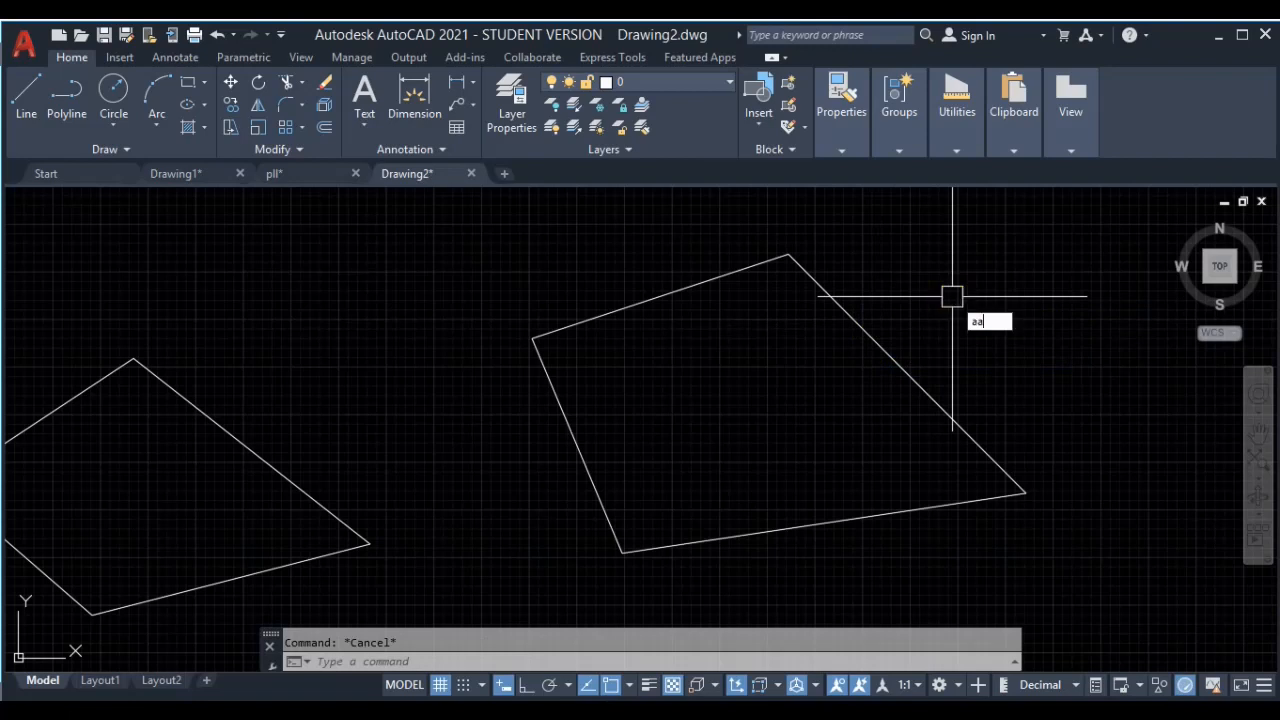
{"action": "key", "text": "Return"}
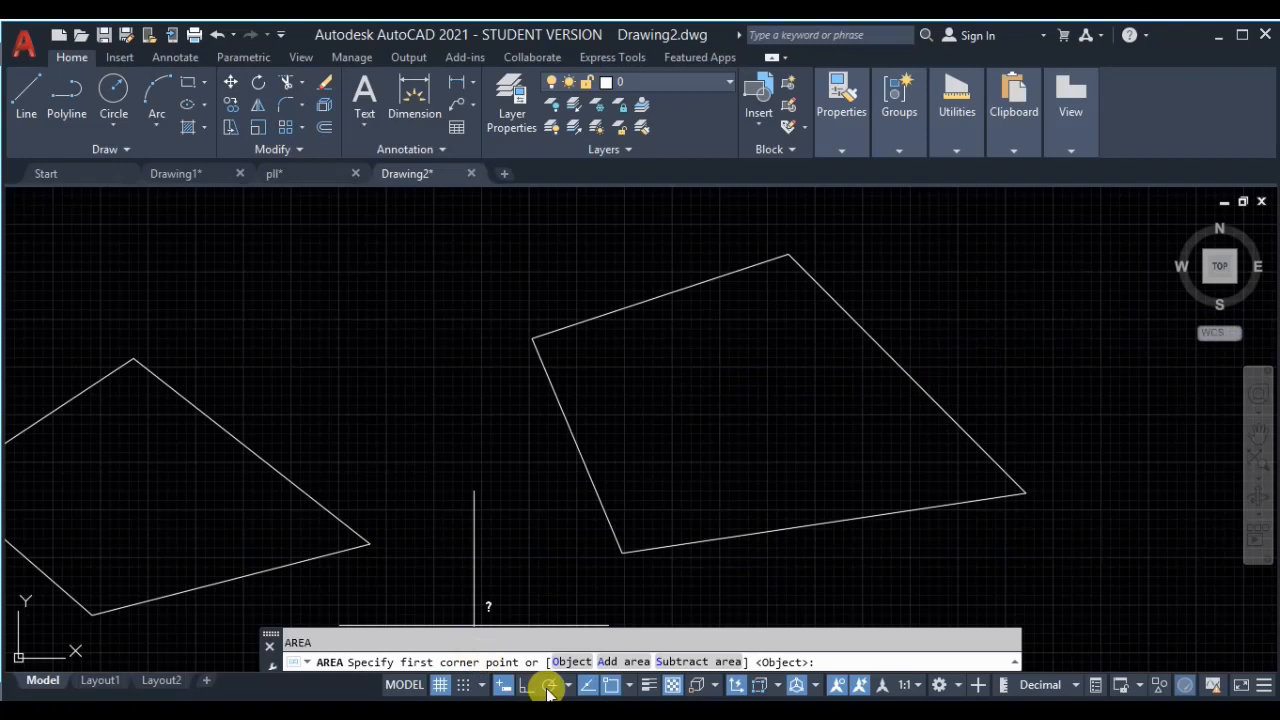
{"action": "left_click", "coordinate": [571, 661]}
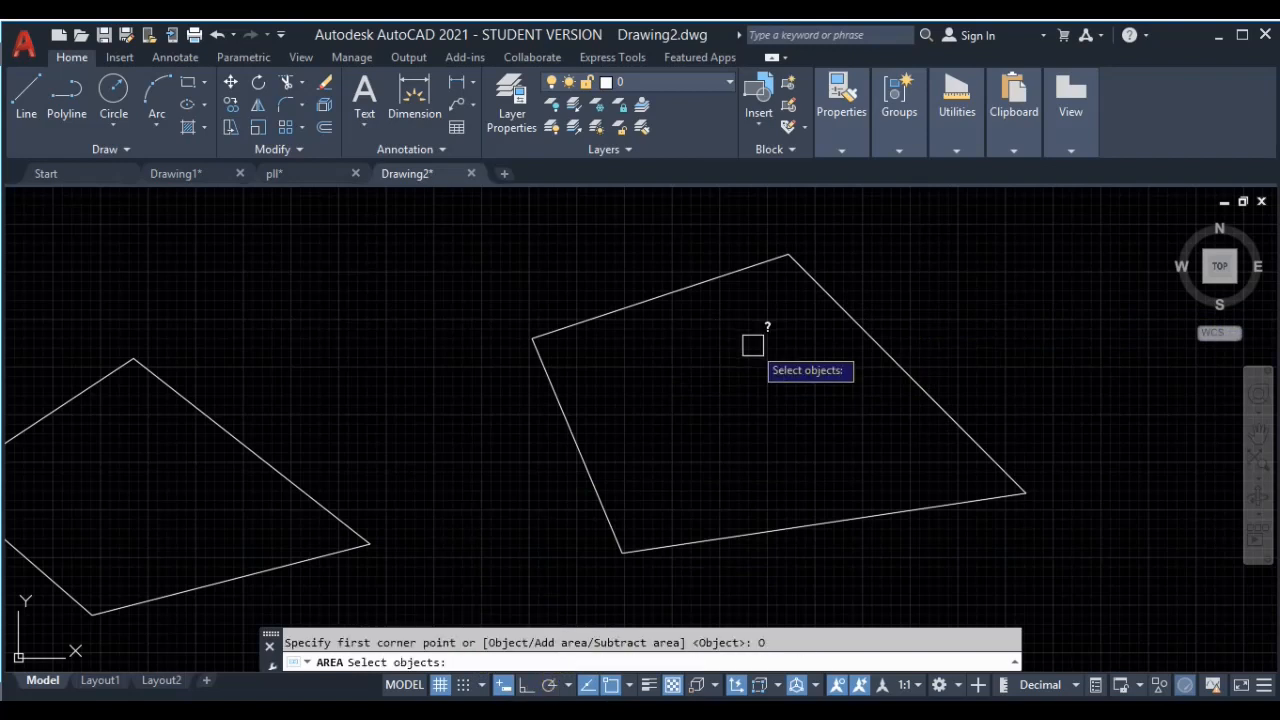
{"action": "left_click", "coordinate": [812, 292]}
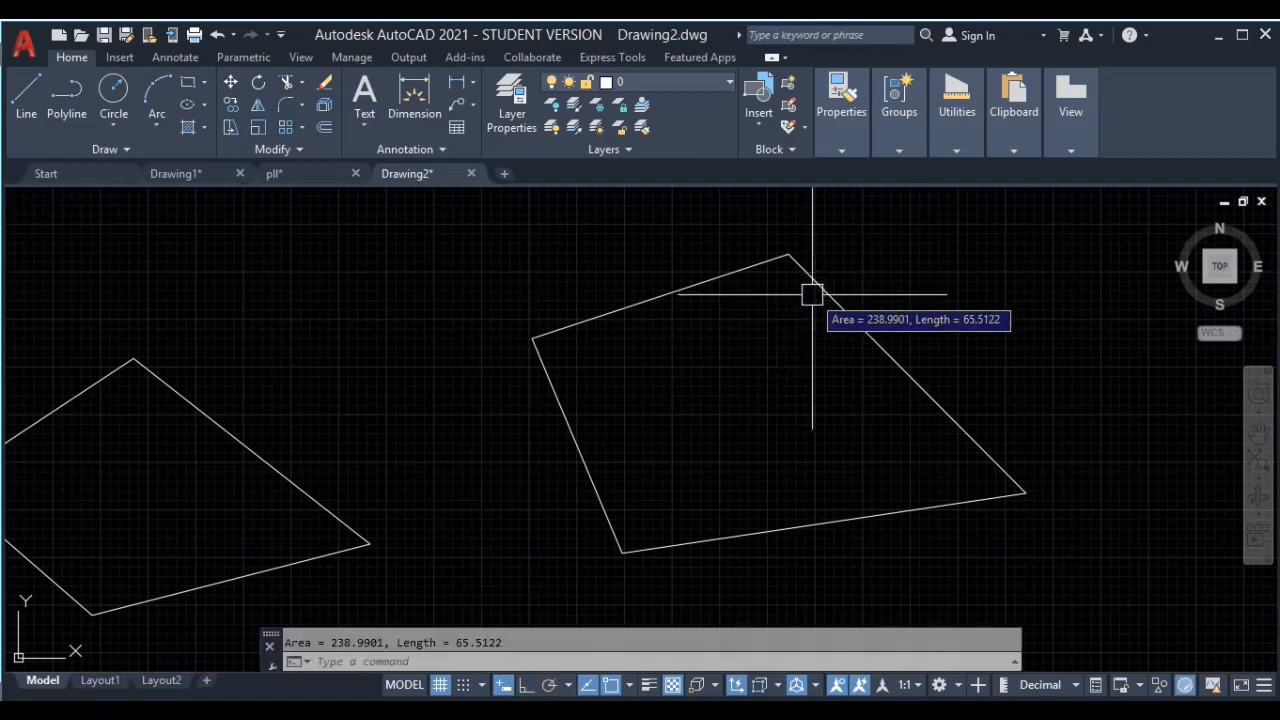
{"action": "key", "text": "Escape"}
Measure the same polyline's area once more by accepting AREA's default Object option
{"action": "middle_click_drag", "start_coordinate": [794, 386], "coordinate": [794, 354]}
{"action": "type", "text": "aa"}
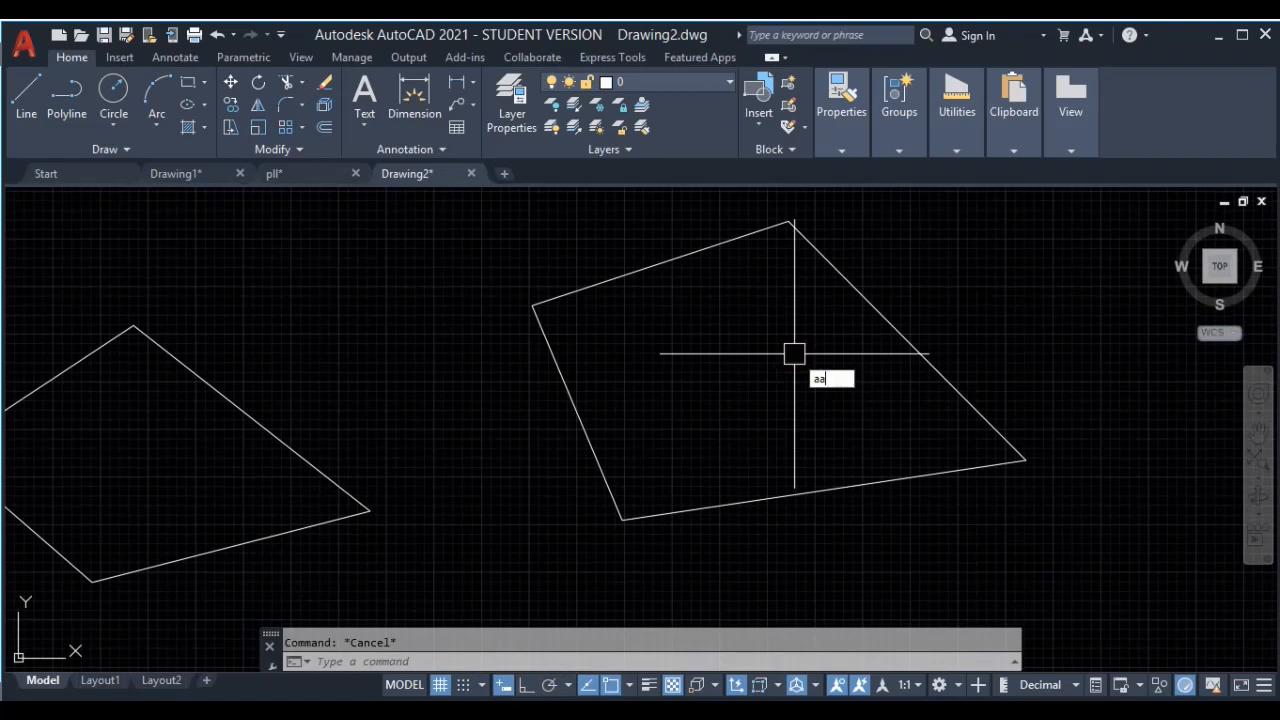
{"action": "key", "text": "Return"}
{"action": "key", "text": "Return"}
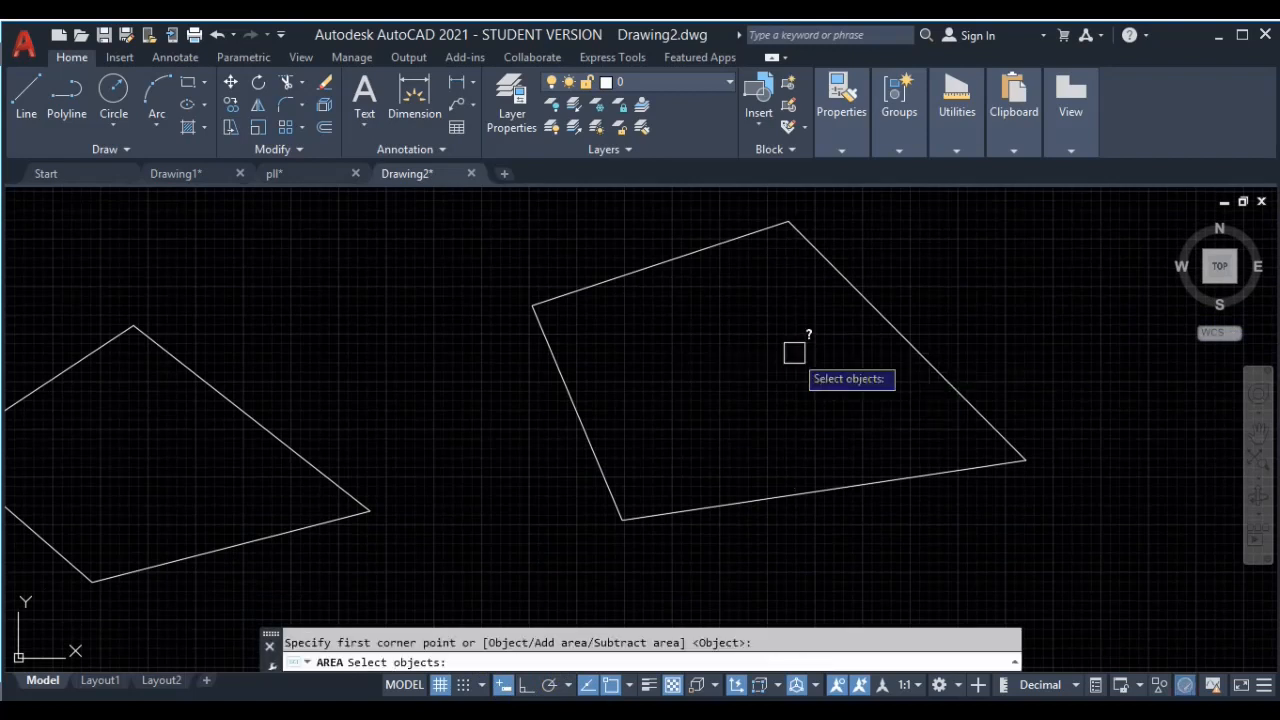
{"action": "left_click", "coordinate": [652, 268]}
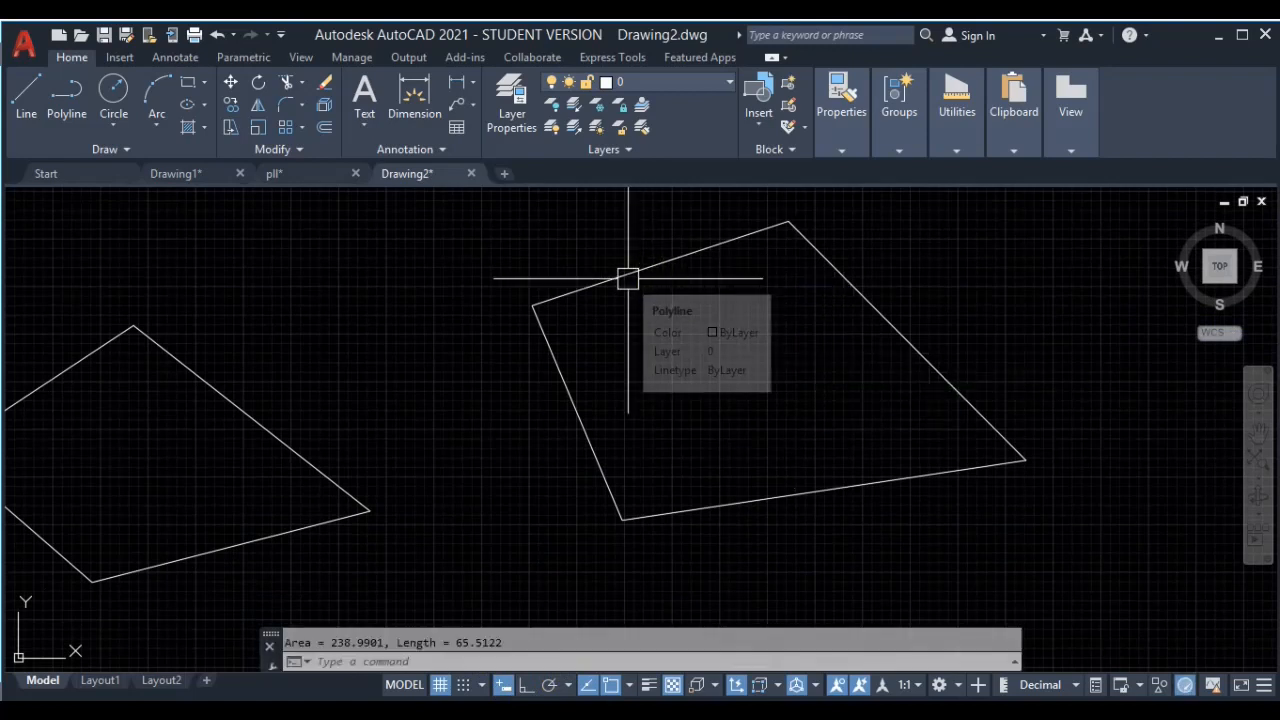
Select the sides of the line shape to check that they are separate line objects, and clear the selection
{"action": "middle_click_drag", "start_coordinate": [451, 455], "coordinate": [598, 437]}
{"action": "middle_click_drag", "start_coordinate": [485, 483], "coordinate": [768, 426]}
{"action": "scroll", "coordinate": [642, 431], "scroll_direction": "down", "scroll_amount": 2}
{"action": "middle_click_drag", "start_coordinate": [641, 431], "coordinate": [674, 425]}
{"action": "scroll", "coordinate": [600, 415], "scroll_direction": "up", "scroll_amount": 2}
{"action": "left_click", "coordinate": [571, 327]}
{"action": "left_click", "coordinate": [417, 294]}
{"action": "left_click", "coordinate": [780, 283]}
{"action": "left_click", "coordinate": [689, 398]}
{"action": "left_click", "coordinate": [731, 411]}
{"action": "left_click", "coordinate": [657, 534]}
{"action": "left_click", "coordinate": [587, 411]}
{"action": "left_click", "coordinate": [434, 528]}
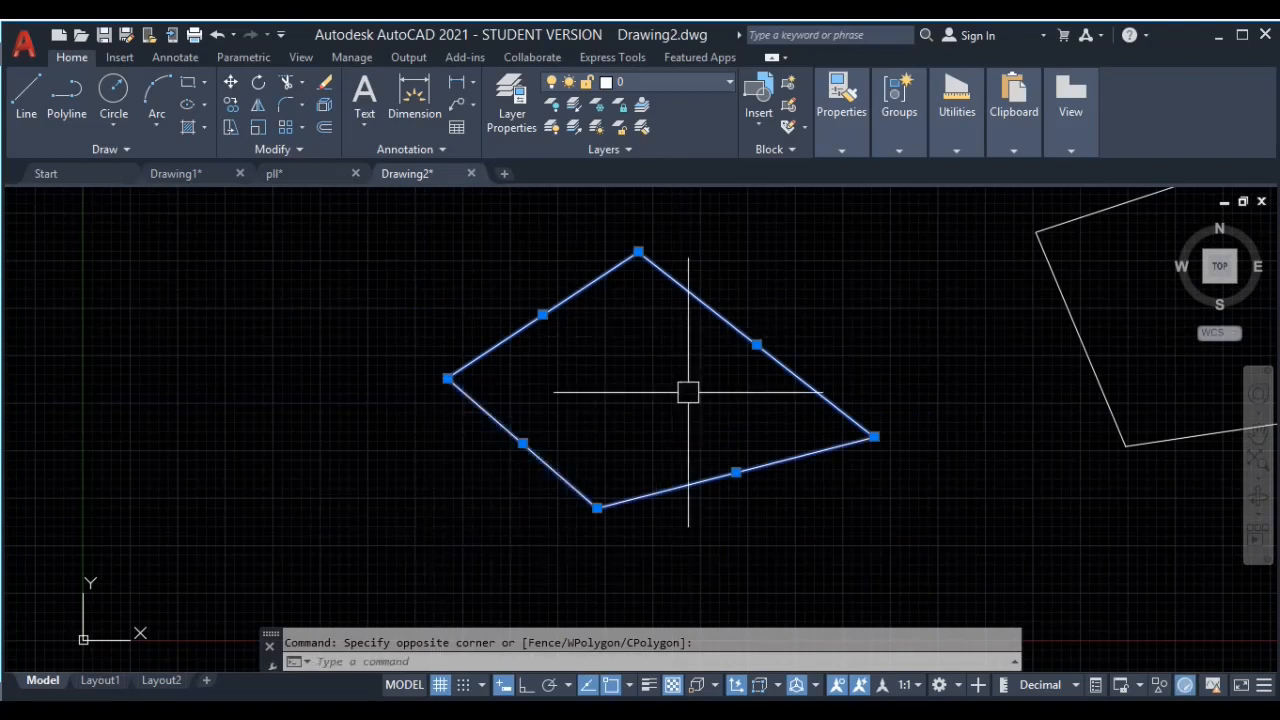
{"action": "key", "text": "Escape"}
Join the four lines of the line shape into one polyline and select it to check that it is a single object
{"action": "left_click", "coordinate": [857, 271]}
{"action": "left_click", "coordinate": [403, 526]}
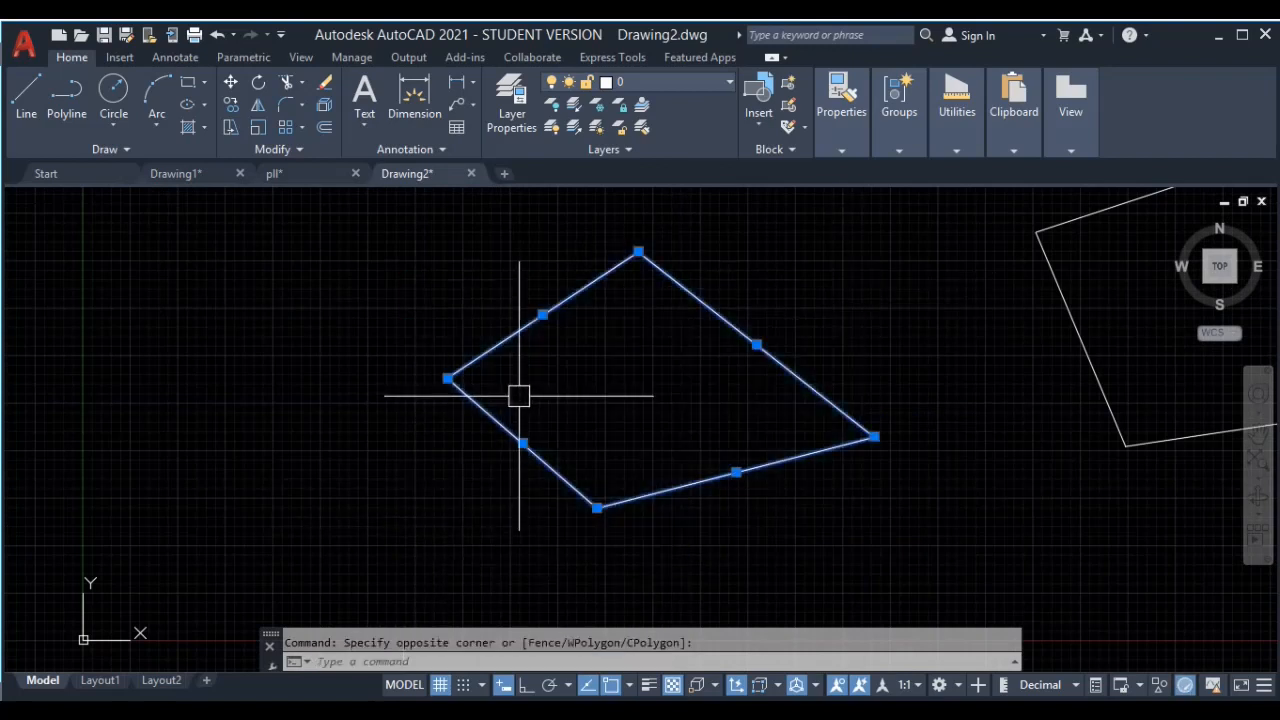
{"action": "type", "text": "j"}
{"action": "key", "text": "Return"}
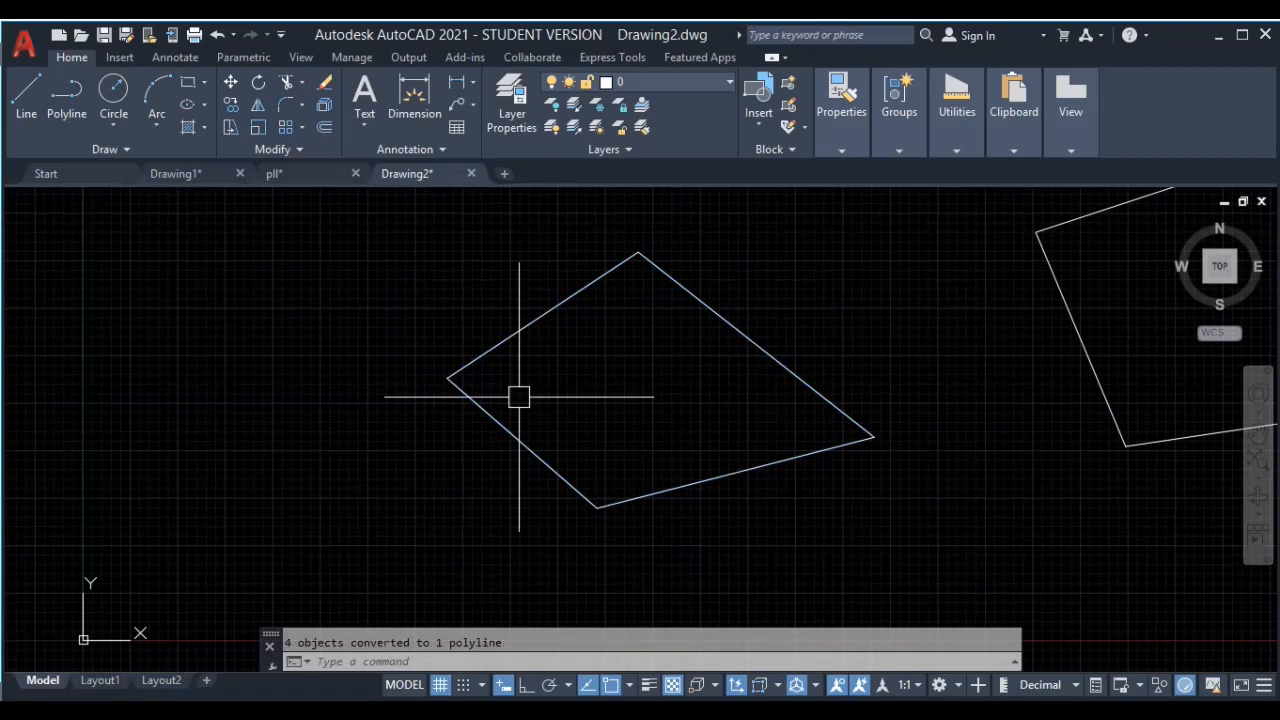
{"action": "left_click", "coordinate": [531, 323]}
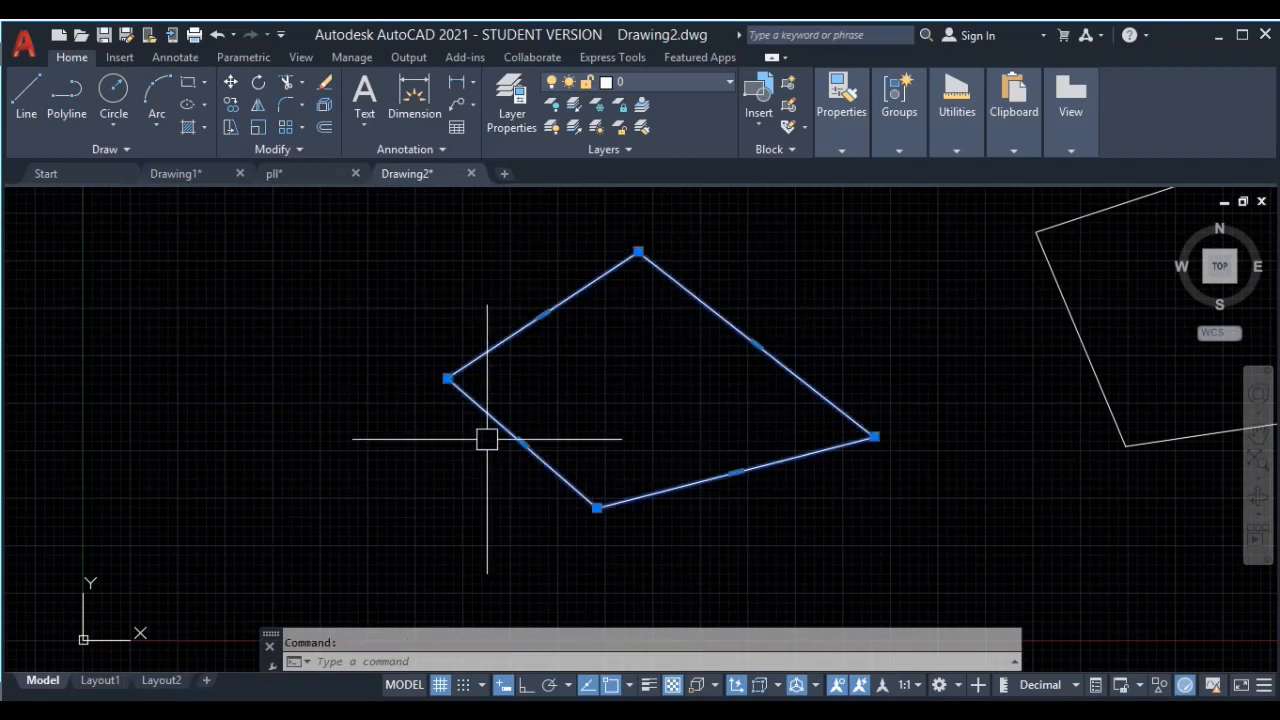
{"action": "middle_click_drag", "start_coordinate": [486, 429], "coordinate": [591, 457]}
{"action": "key", "text": "Escape"}
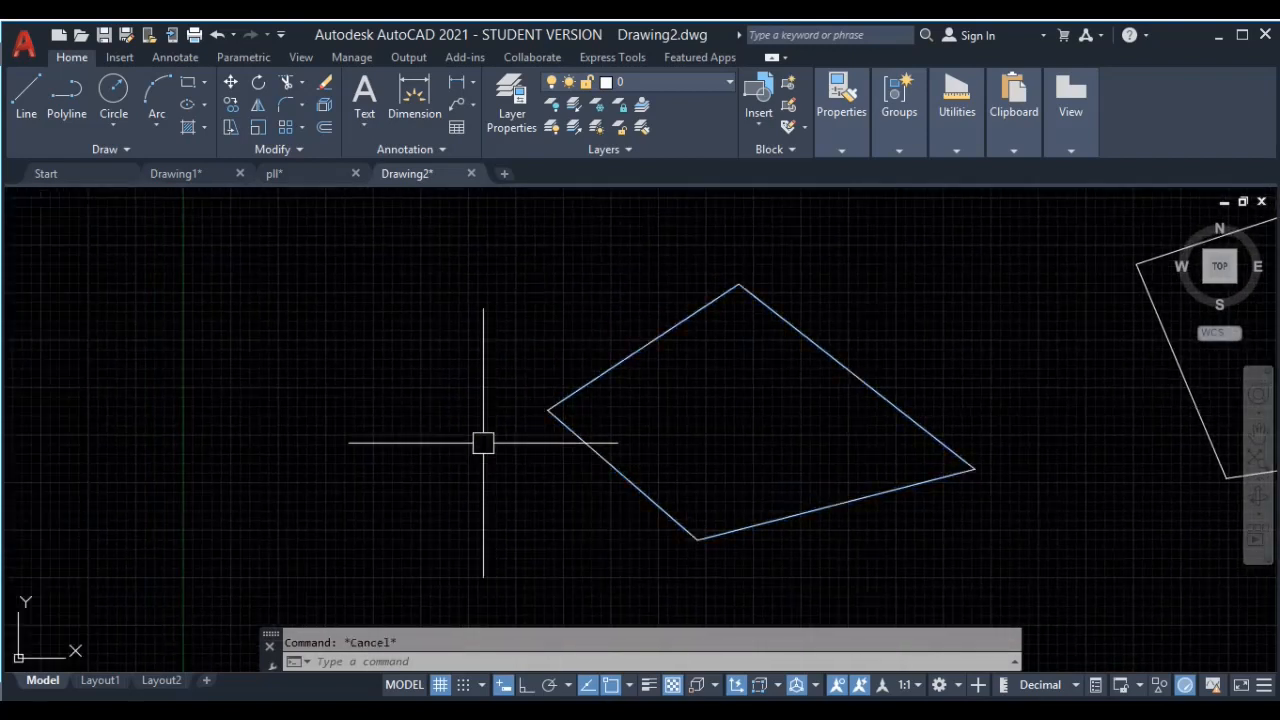
Draw a closed four-sided shape from separate lines to the left of the joined polyline
{"action": "type", "text": "l"}
{"action": "key", "text": "Return"}
{"action": "left_click", "coordinate": [176, 421]}
{"action": "left_click", "coordinate": [323, 277]}
{"action": "left_click", "coordinate": [416, 456]}
{"action": "left_click", "coordinate": [283, 494]}
{"action": "left_click", "coordinate": [176, 420]}
{"action": "key", "text": "Escape"}
Join the four newly drawn lines into one polyline
{"action": "left_click", "coordinate": [461, 306]}
{"action": "left_click", "coordinate": [193, 489]}
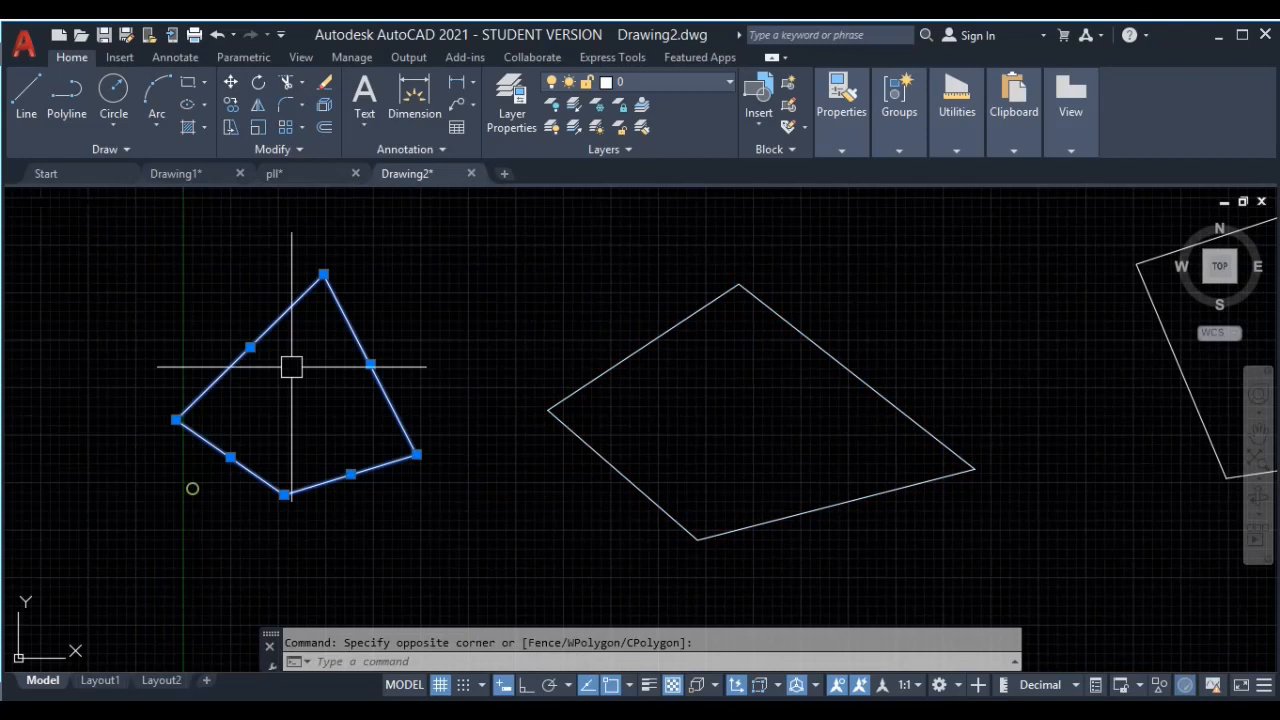
{"action": "type", "text": "j"}
{"action": "key", "text": "Return"}
Delete the practice polyline at the left of the drawing
{"action": "left_click", "coordinate": [470, 216]}
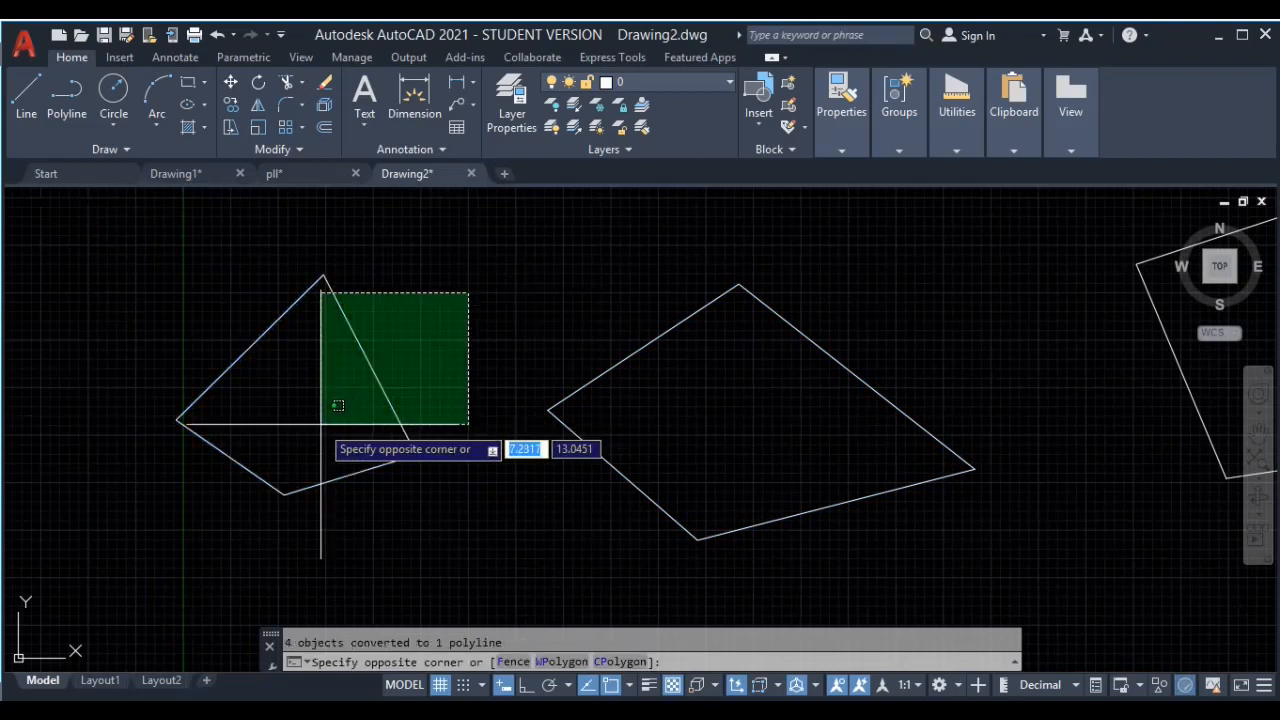
{"action": "left_click", "coordinate": [320, 423]}
{"action": "key", "text": "Delete"}
Measure the area of the polyline joined from the original line shape with AREA's default Object option
{"action": "left_click", "coordinate": [892, 294]}
{"action": "middle_click_drag", "start_coordinate": [929, 383], "coordinate": [720, 343]}
{"action": "key", "text": "Escape"}
{"action": "type", "text": "aa"}
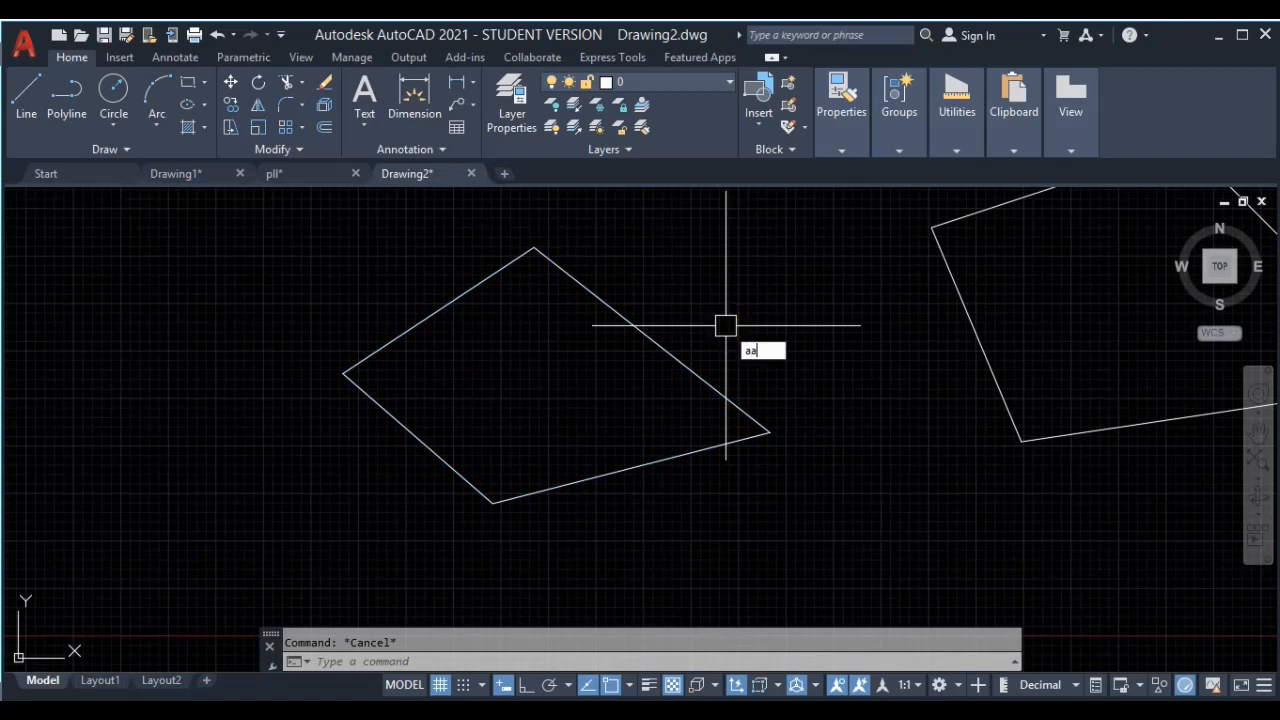
{"action": "key", "text": "Return"}
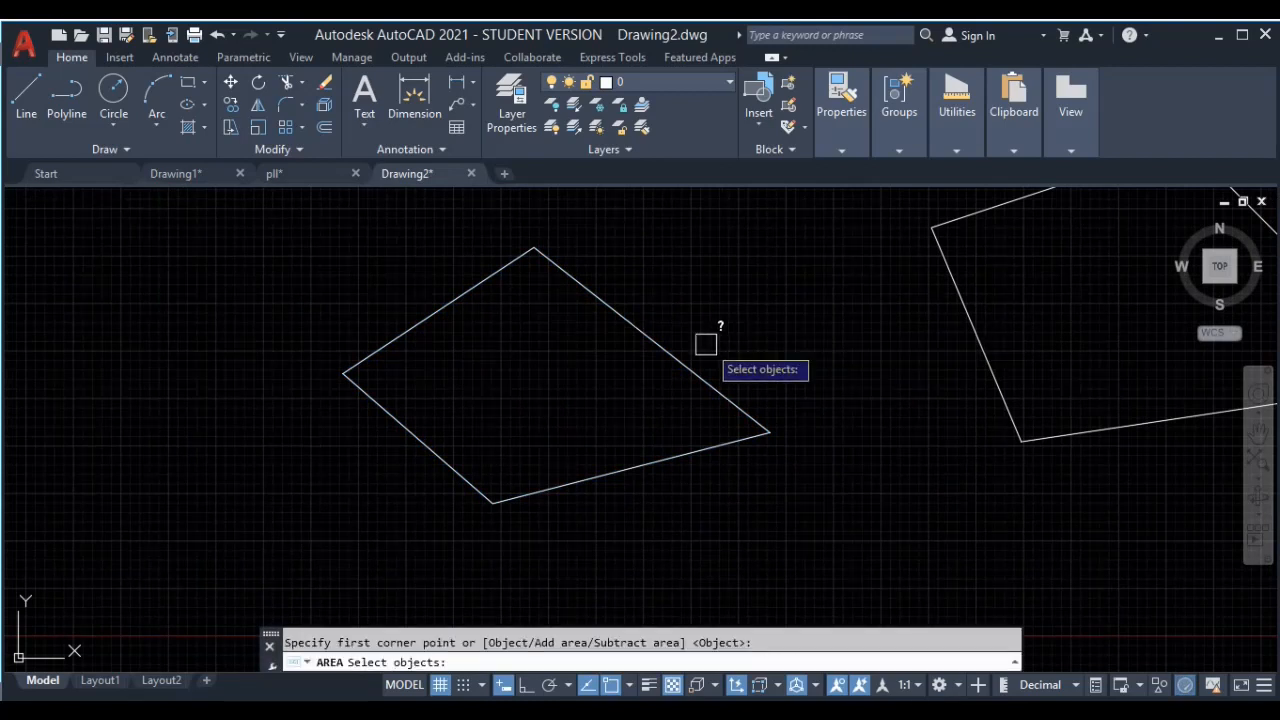
{"action": "left_click", "coordinate": [672, 351]}
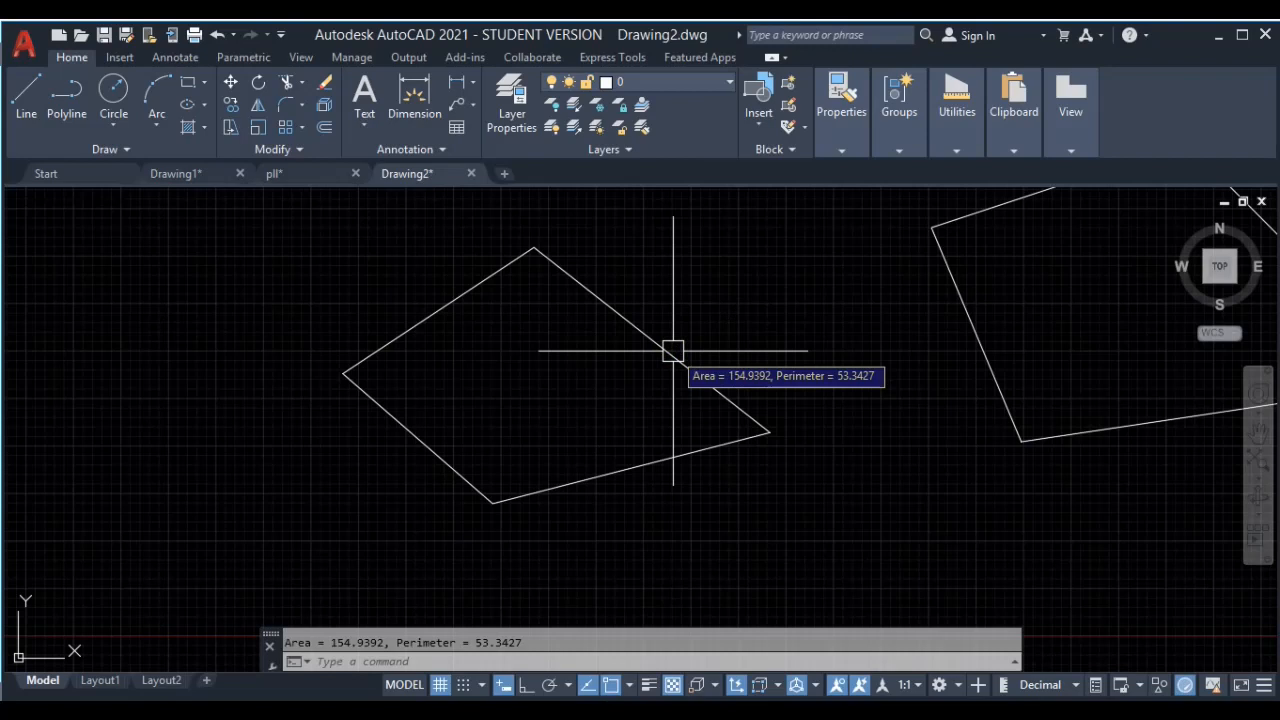
{"action": "key", "text": "Escape"}
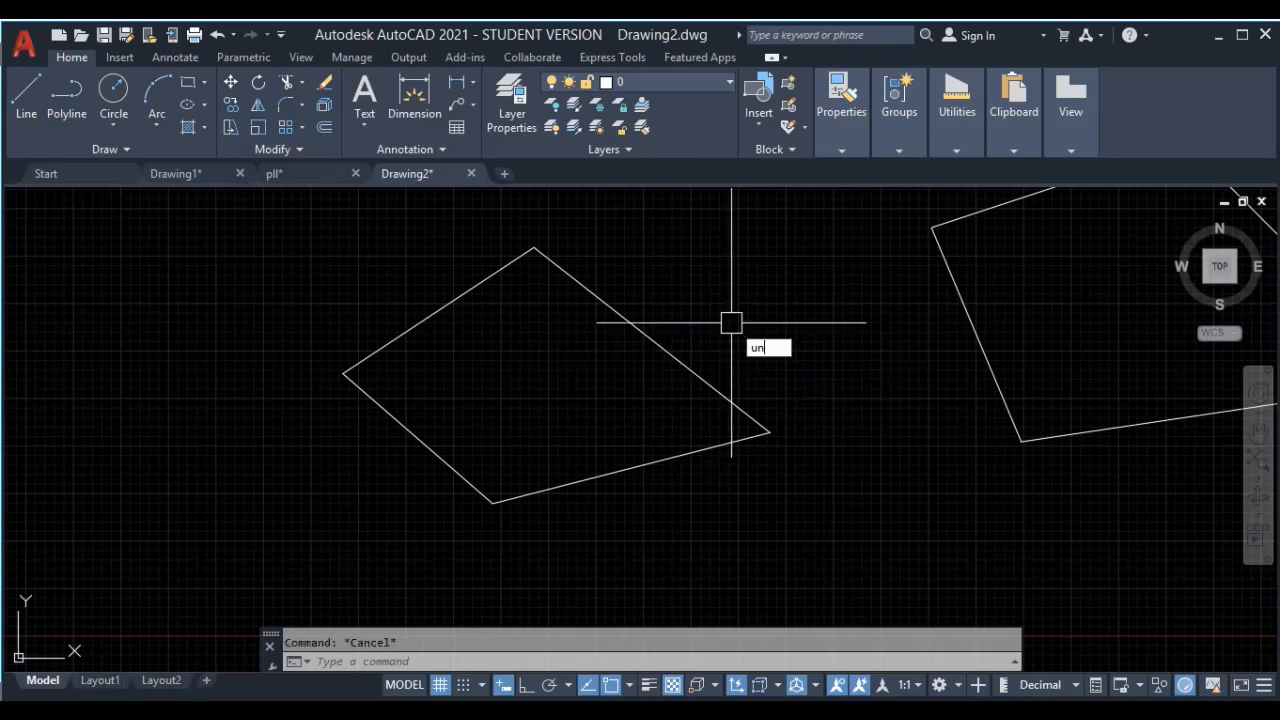
Set the drawing's length unit type to Architectural, keeping Inches as the insertion scale
{"action": "type", "text": "un"}
{"action": "key", "text": "Return"}
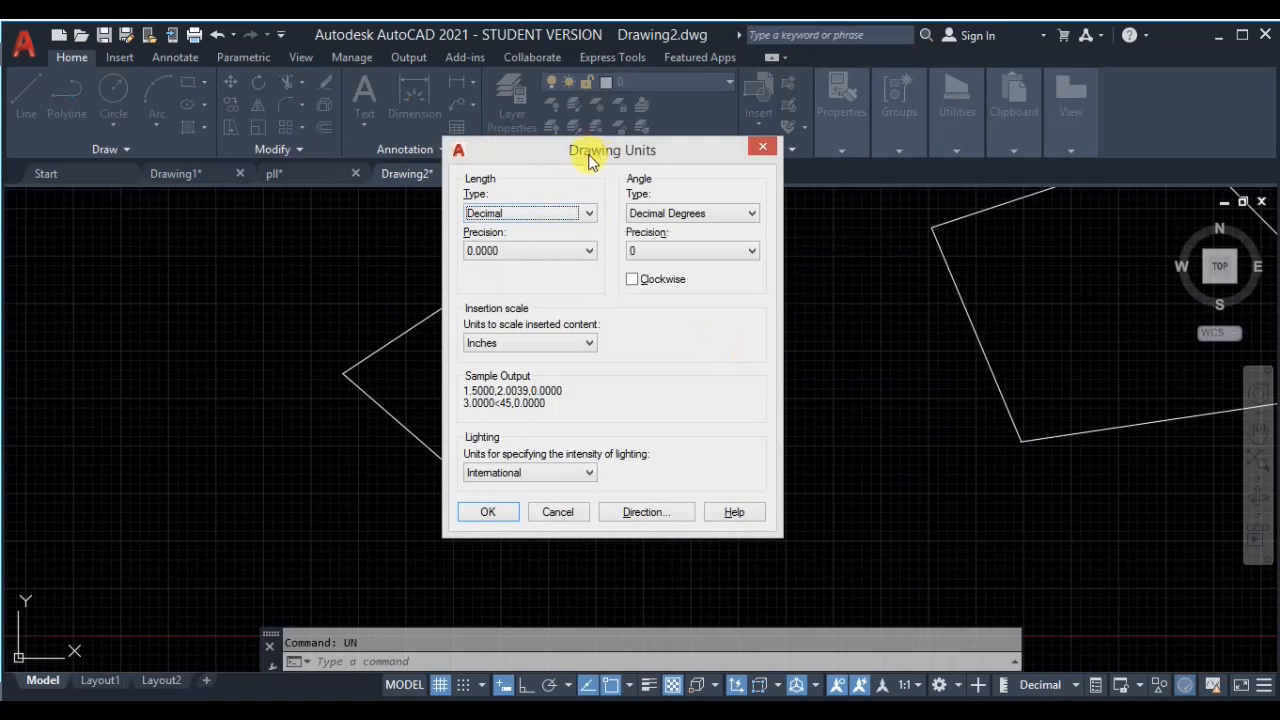
{"action": "left_click", "coordinate": [573, 218]}
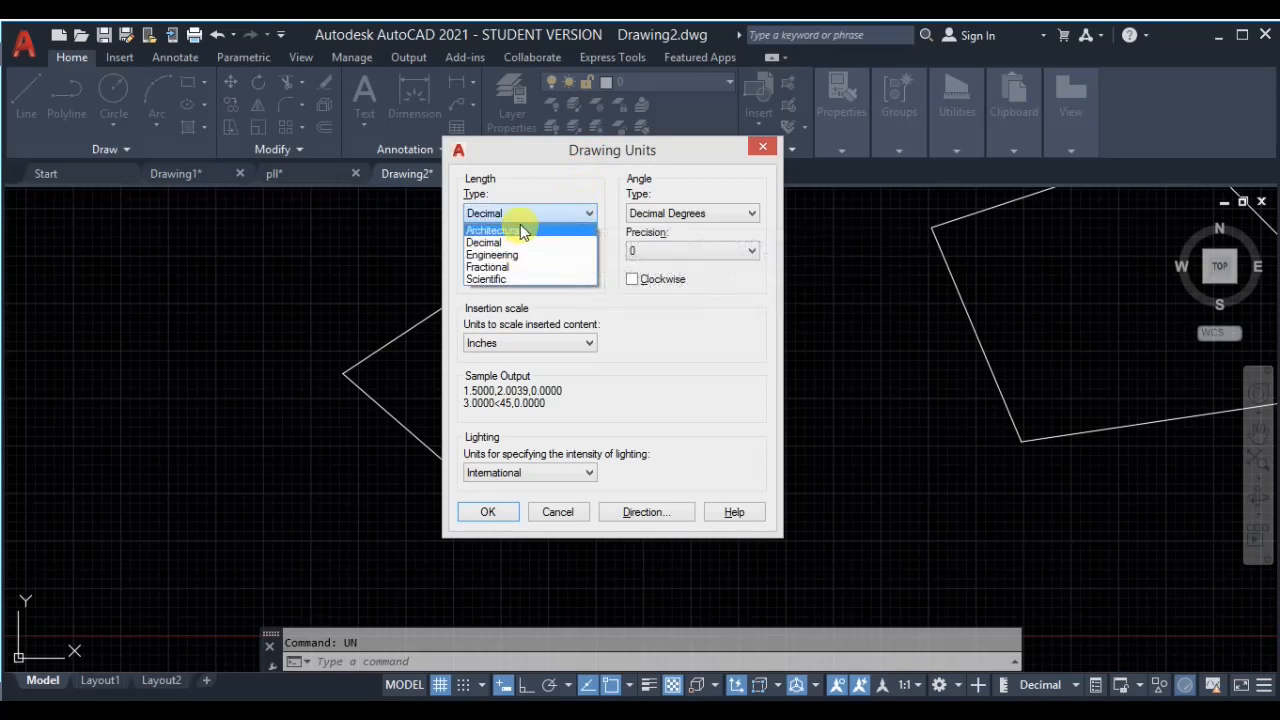
{"action": "left_click", "coordinate": [521, 229]}
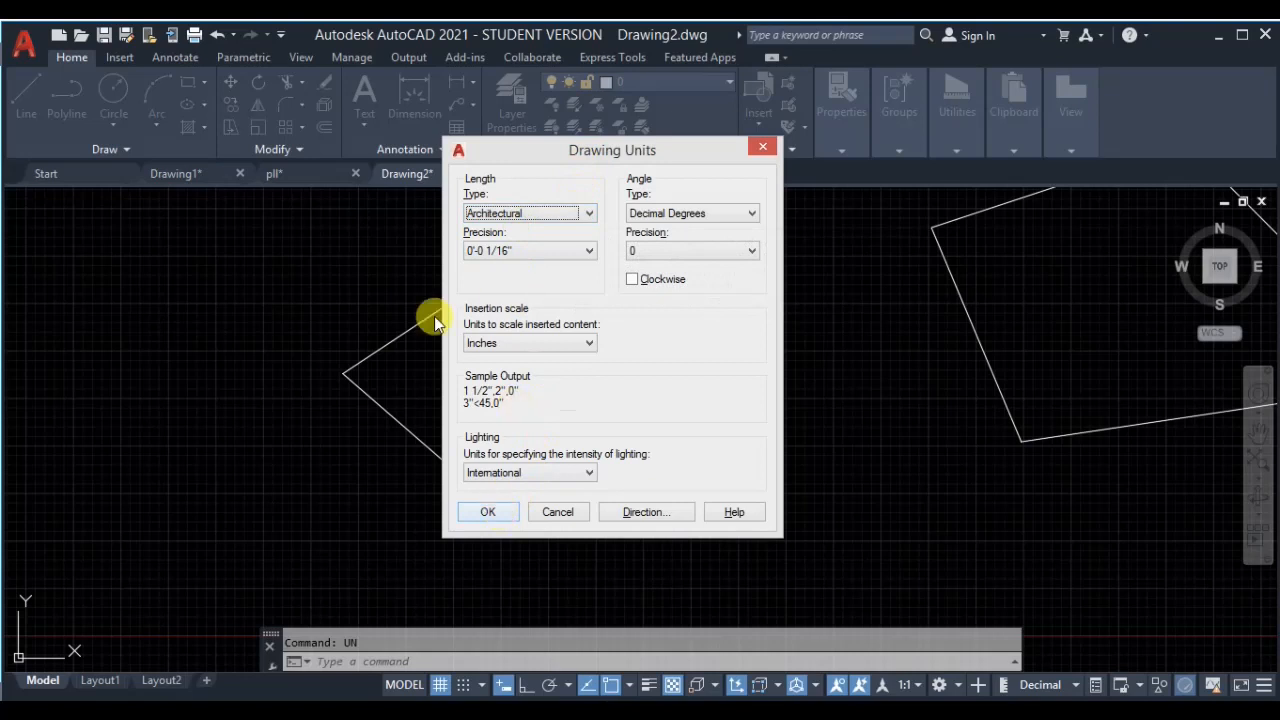
{"action": "mouse_move", "coordinate": [495, 345]}
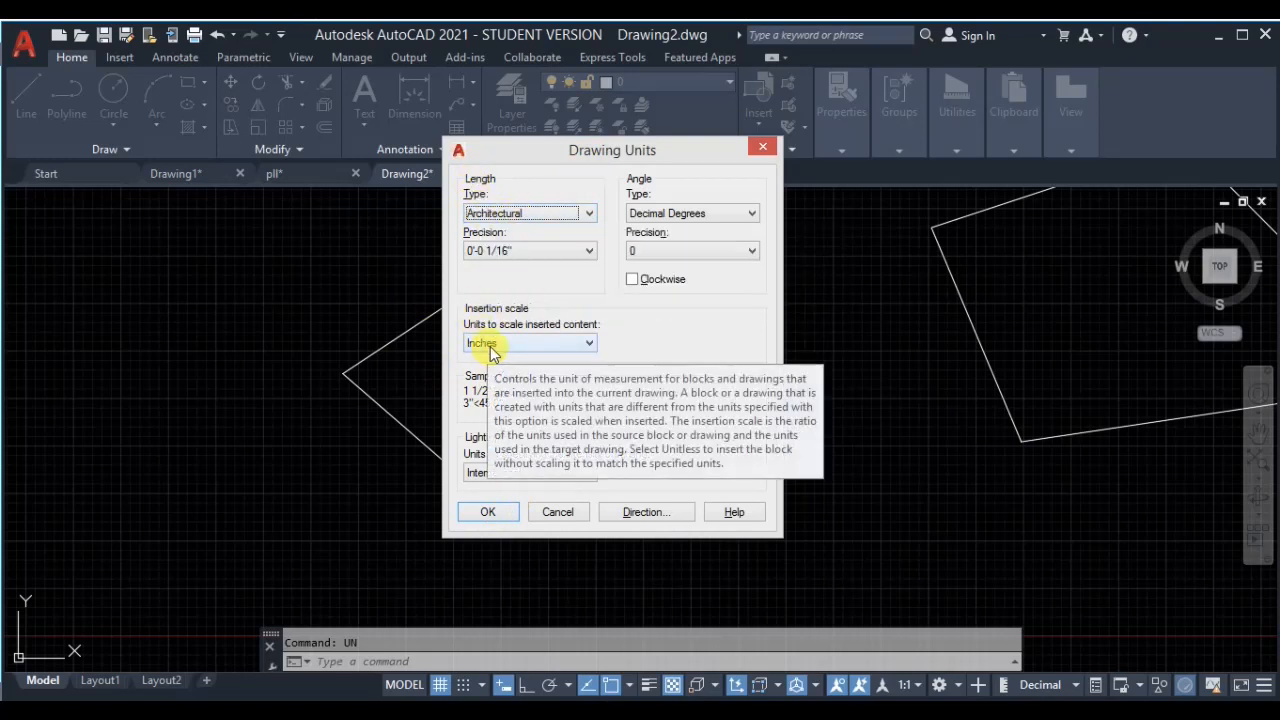
{"action": "left_click", "coordinate": [489, 511]}
Measure the joined polyline's area again with the AREA command's Object option in architectural units
{"action": "middle_click_drag", "start_coordinate": [549, 366], "coordinate": [588, 395]}
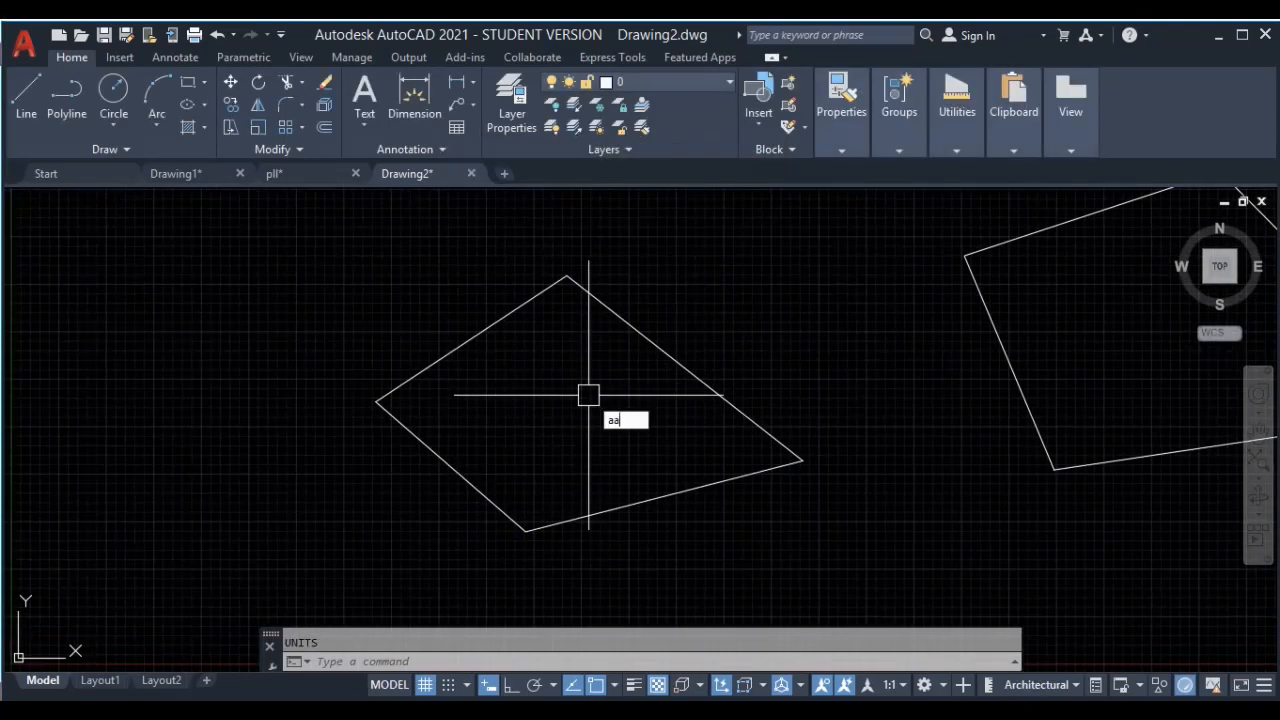
{"action": "key", "text": "Return"}
{"action": "key", "text": "Return"}
{"action": "left_click", "coordinate": [619, 321]}
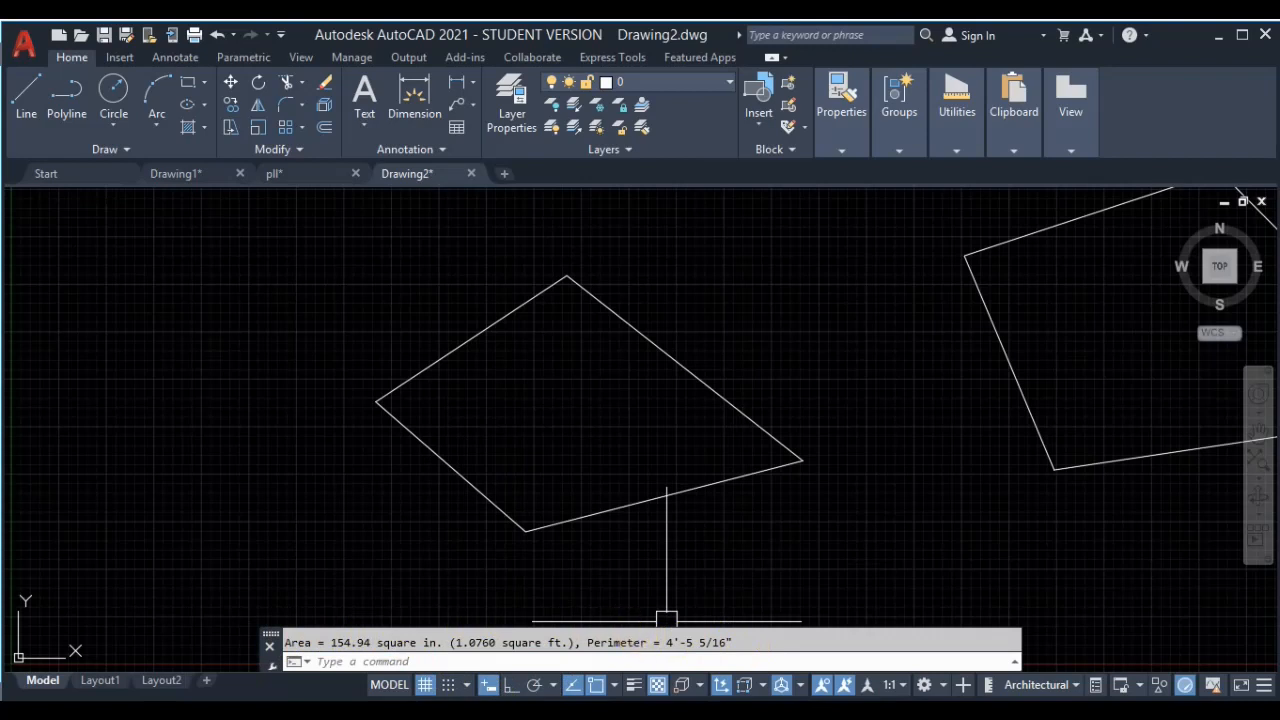
{"action": "middle_click_drag", "start_coordinate": [600, 392], "coordinate": [602, 373]}
{"action": "key", "text": "Escape"}
Try the Decimal length type with a Millimeters insertion scale in the drawing units settings, and discard the changes
{"action": "type", "text": "un"}
{"action": "key", "text": "Return"}
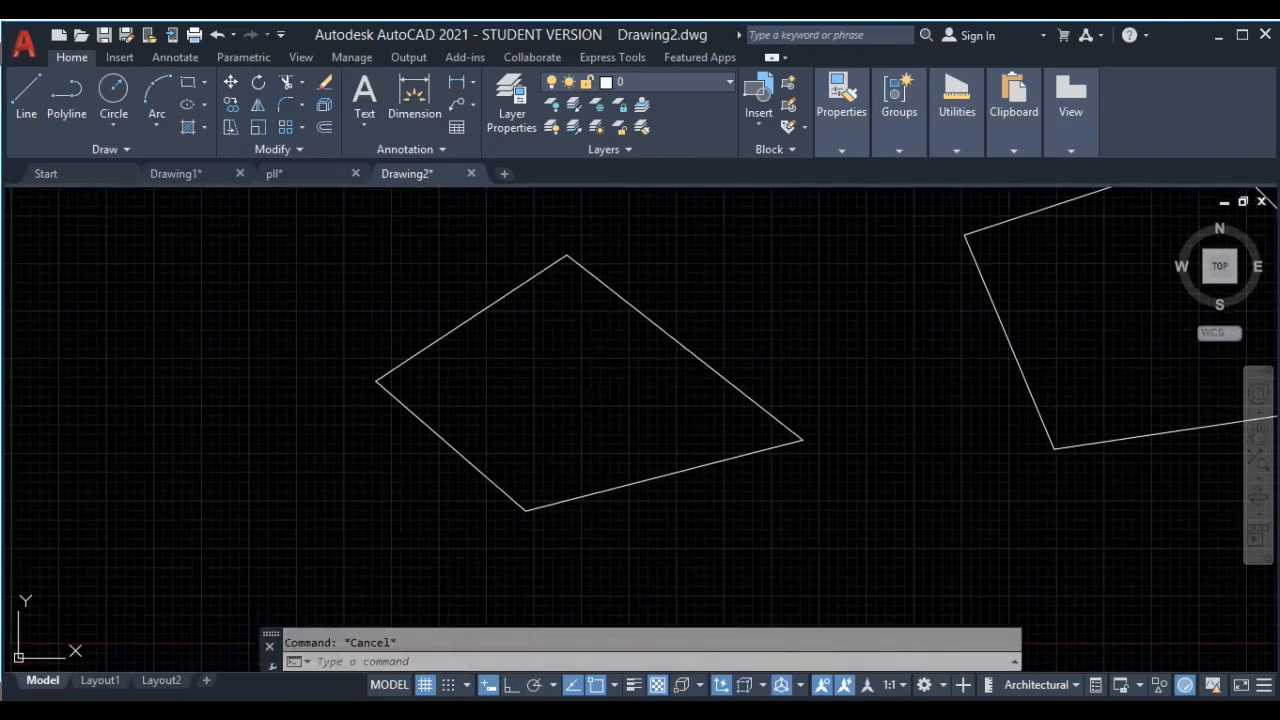
{"action": "left_click", "coordinate": [528, 218]}
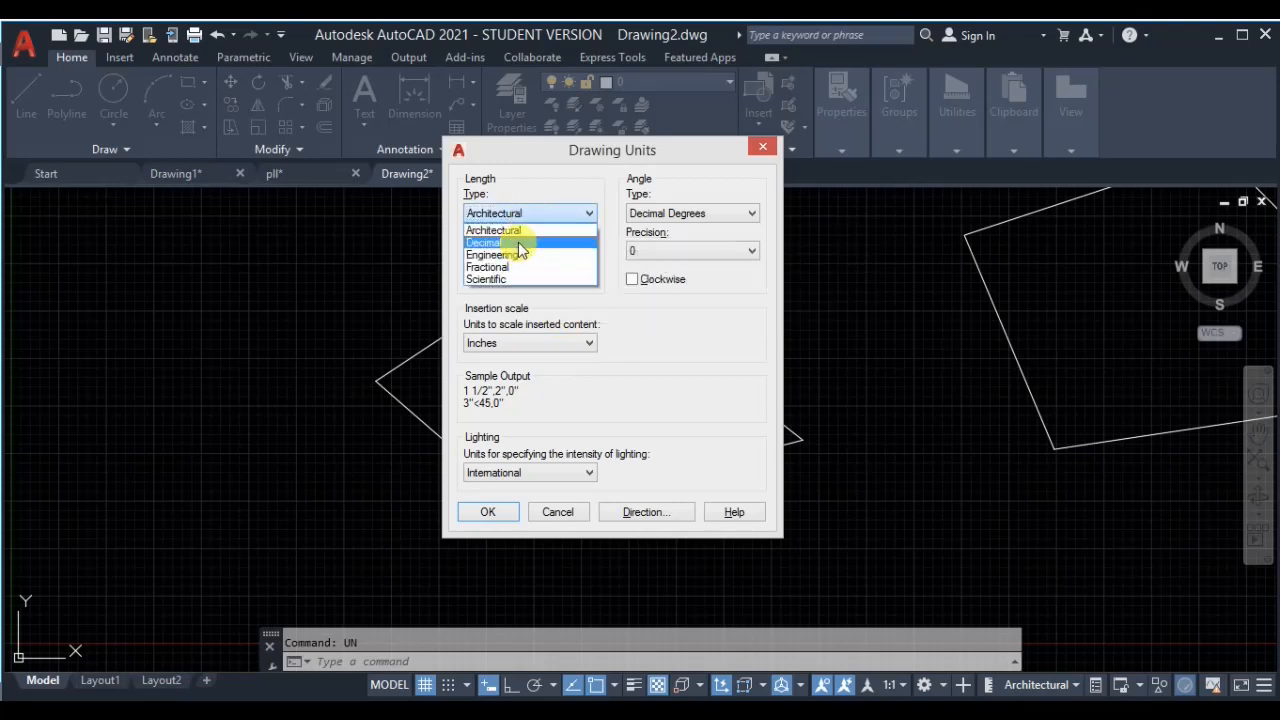
{"action": "left_click", "coordinate": [490, 242]}
{"action": "left_click", "coordinate": [541, 342]}
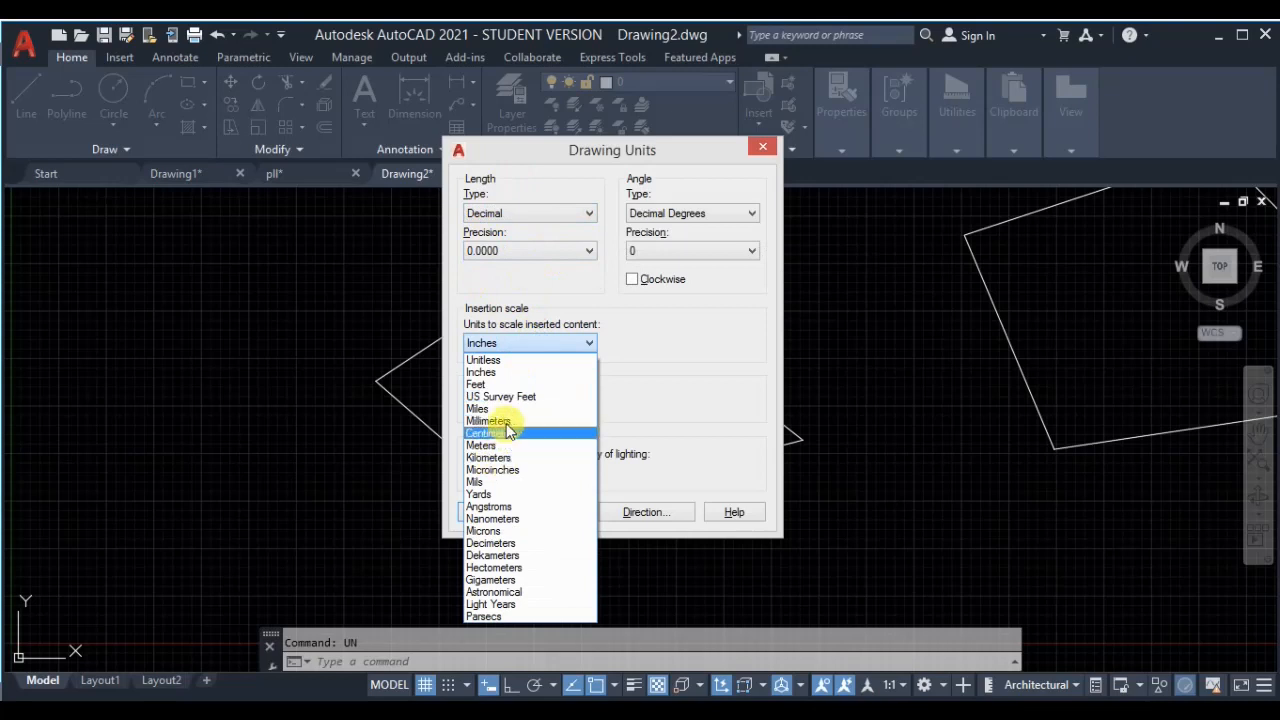
{"action": "left_click", "coordinate": [509, 424]}
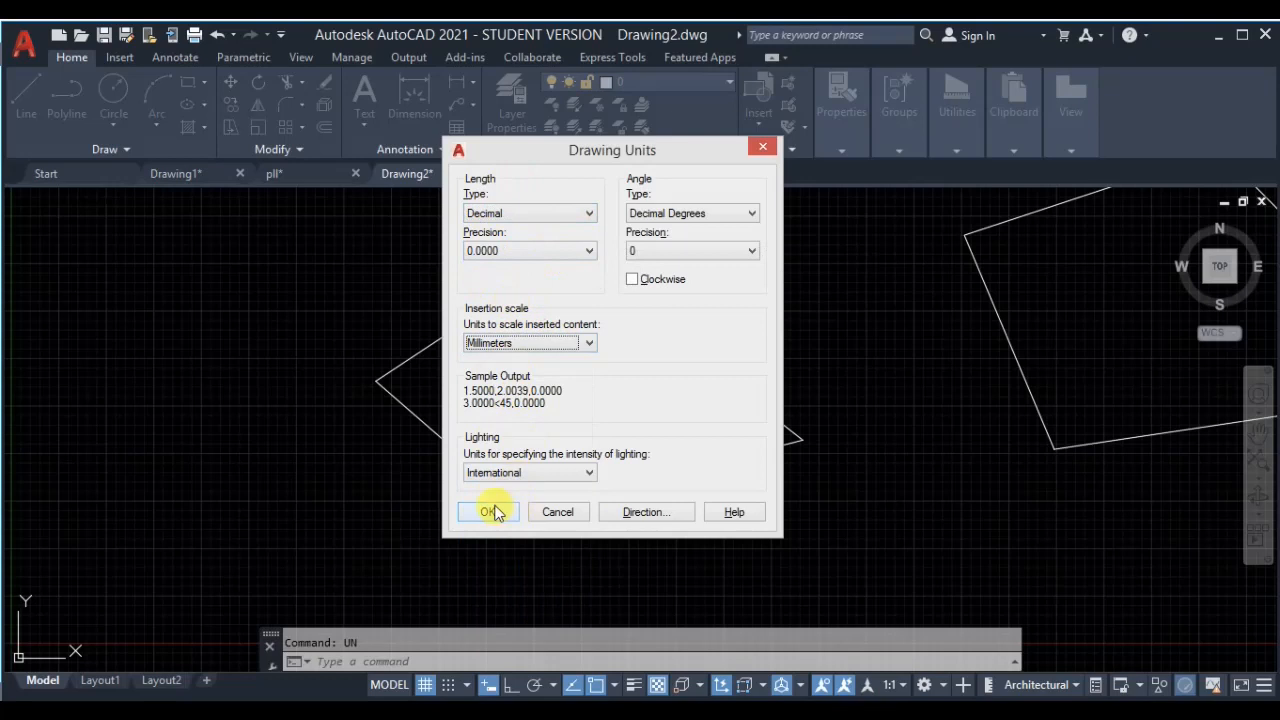
{"action": "left_click", "coordinate": [563, 510]}
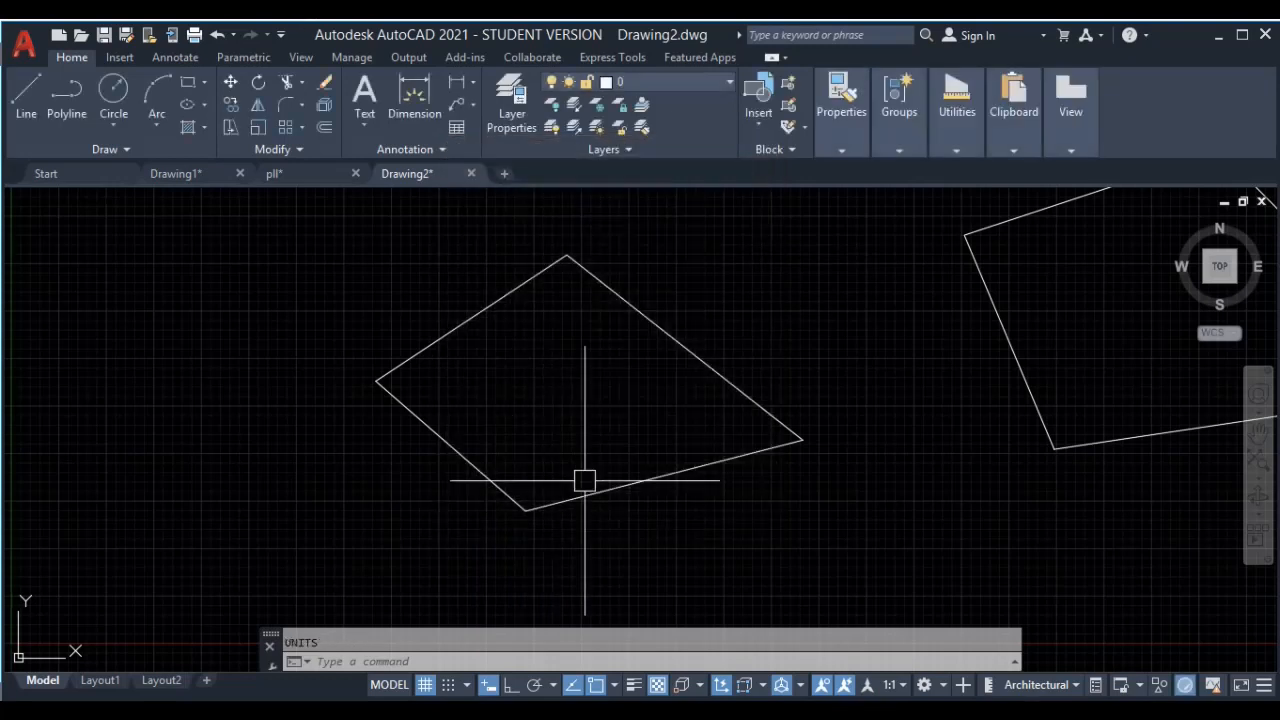
Open the QuickCalc calculator and set its units conversion type to Area
{"action": "middle_click_drag", "start_coordinate": [677, 430], "coordinate": [614, 474]}
{"action": "key", "text": "Escape"}
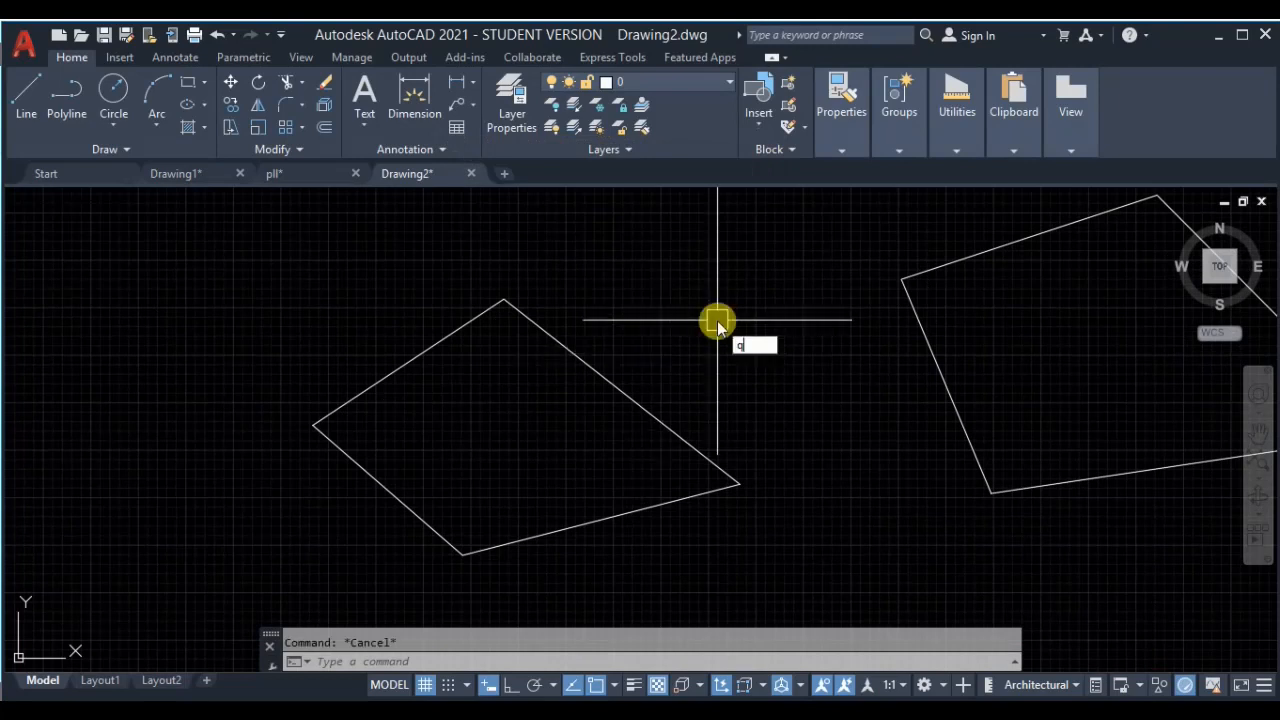
{"action": "key", "text": "ctrl+8"}
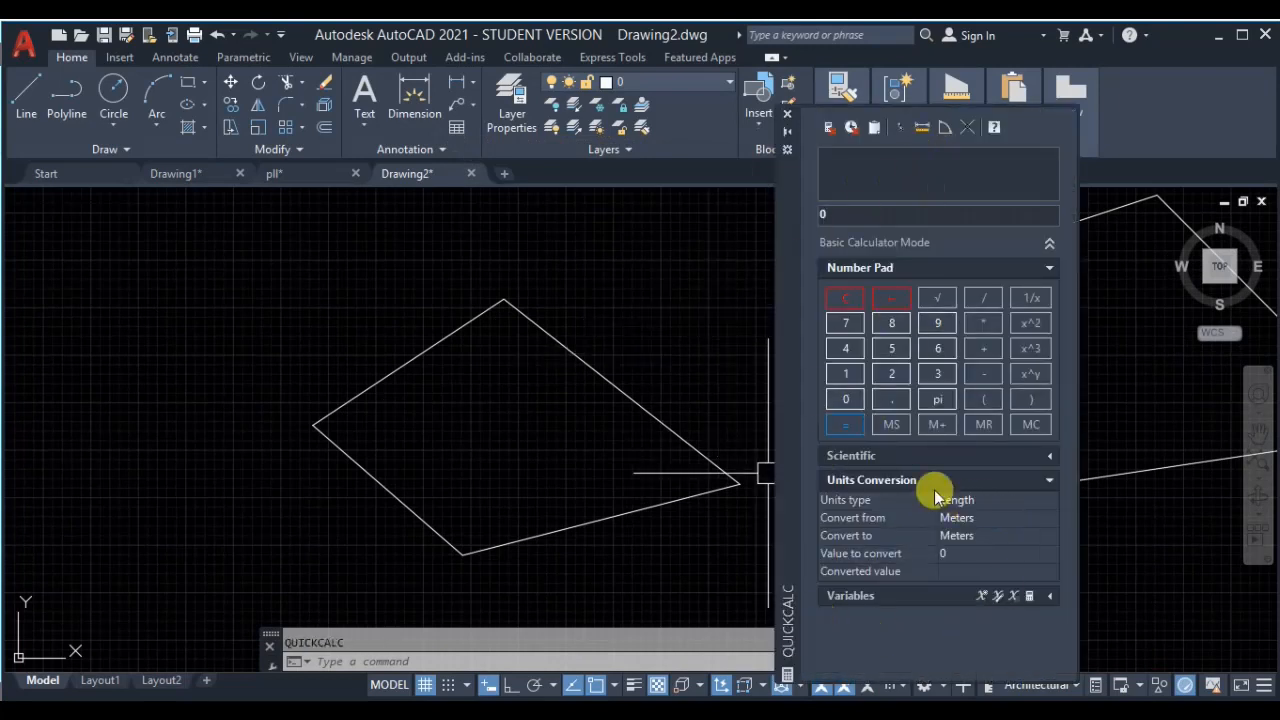
{"action": "left_click", "coordinate": [1000, 502]}
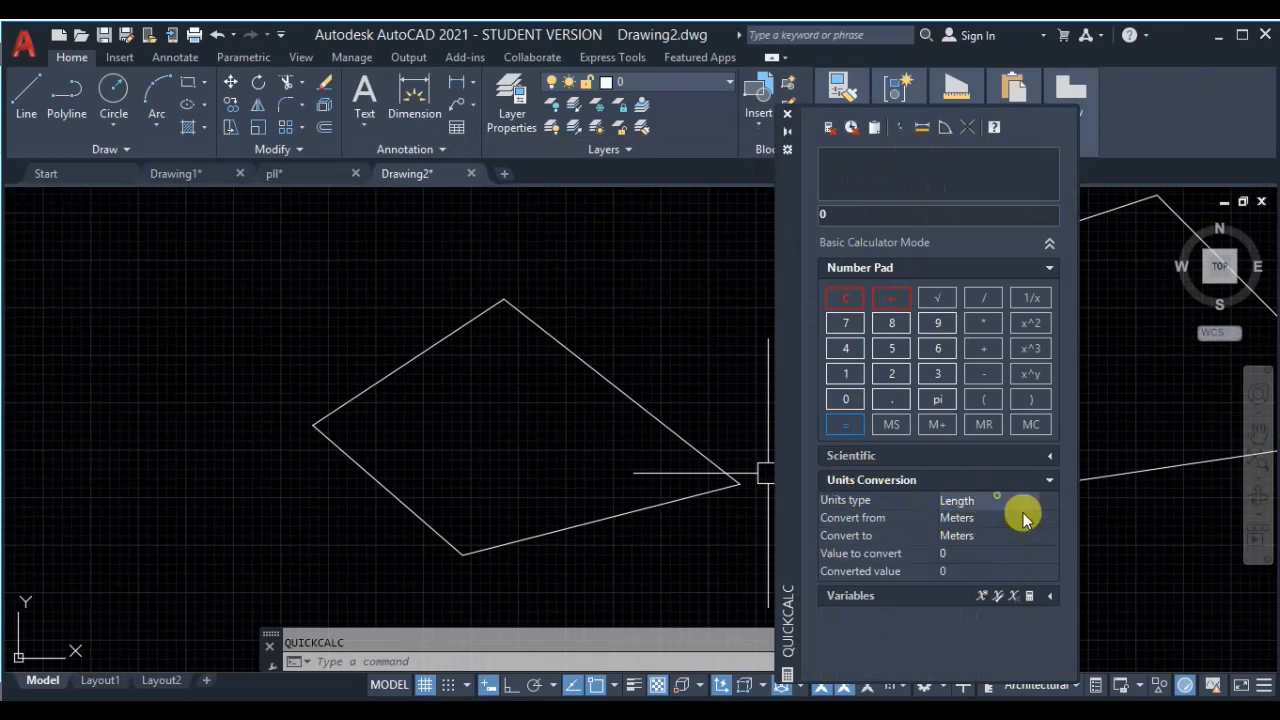
{"action": "left_click", "coordinate": [1049, 500]}
{"action": "left_click", "coordinate": [974, 538]}
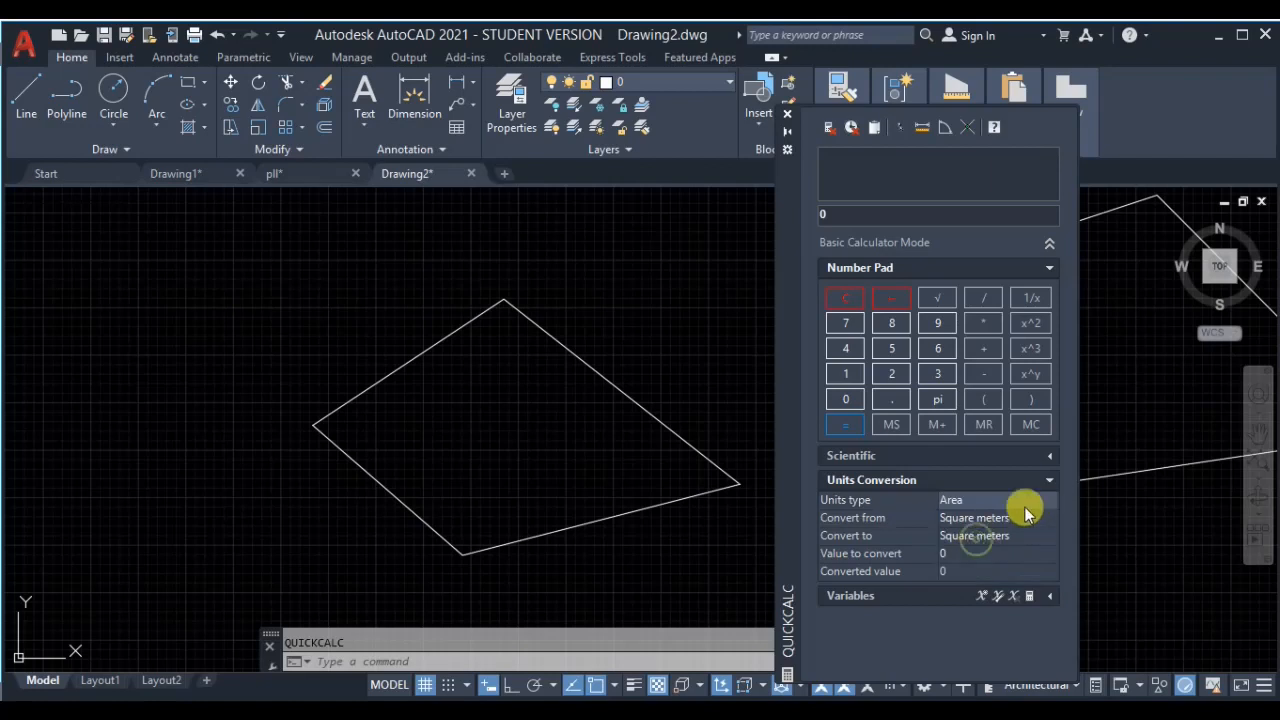
Convert a value of 1000 from square meters to acres in the calculator's units conversion
{"action": "left_click", "coordinate": [1042, 519]}
{"action": "left_click", "coordinate": [1041, 537]}
{"action": "left_click", "coordinate": [1048, 538]}
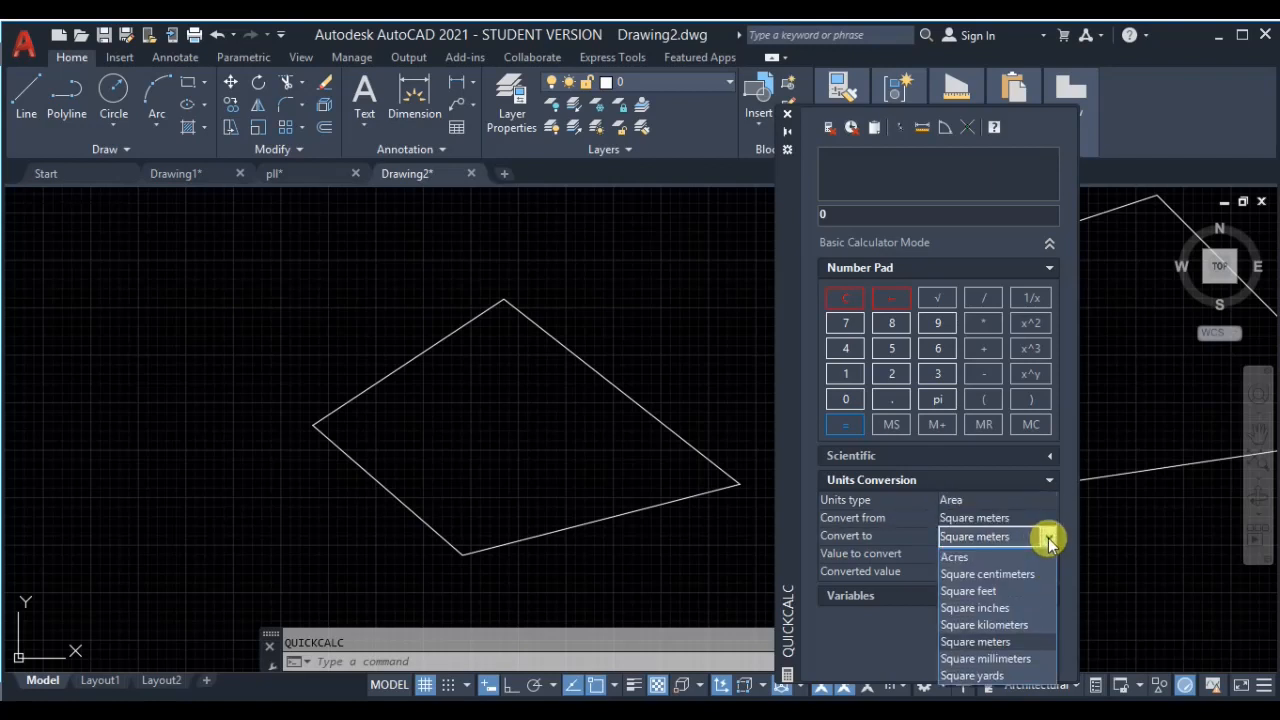
{"action": "left_click", "coordinate": [977, 560]}
{"action": "left_click", "coordinate": [960, 552]}
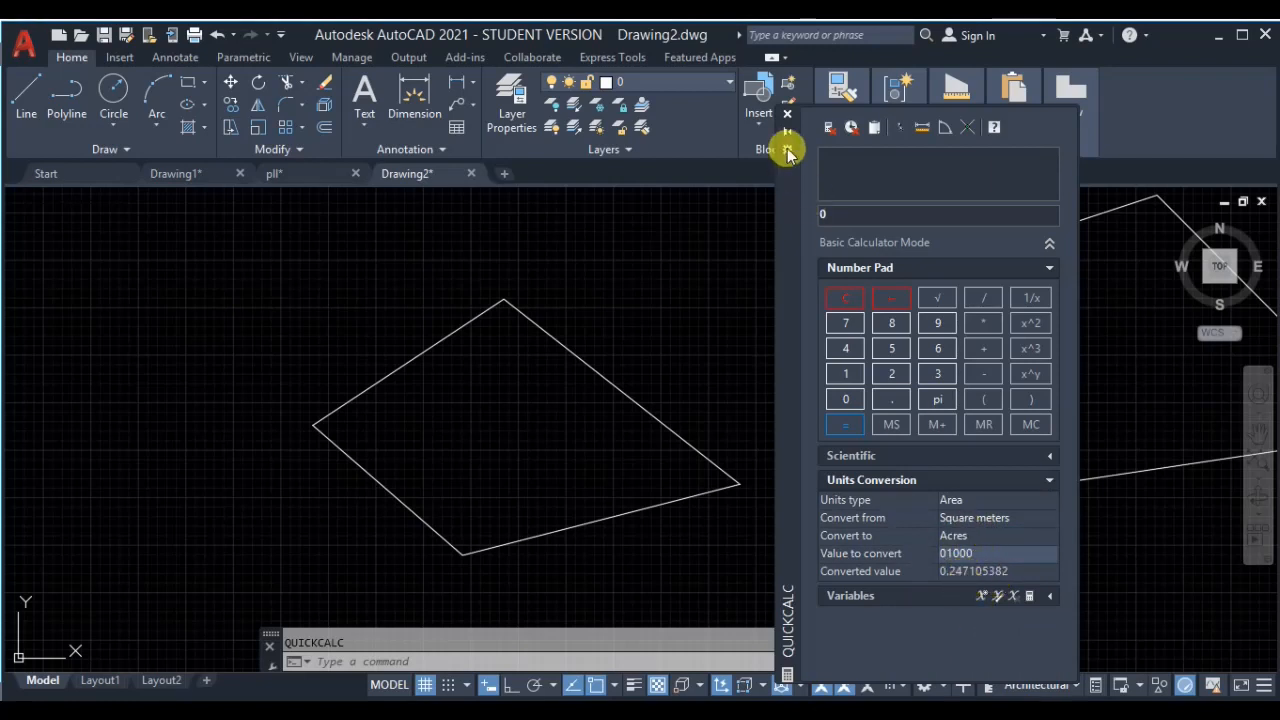
Close the QuickCalc calculator, then reopen it once and close it again
{"action": "left_click", "coordinate": [790, 118]}
{"action": "middle_click_drag", "start_coordinate": [871, 343], "coordinate": [833, 381]}
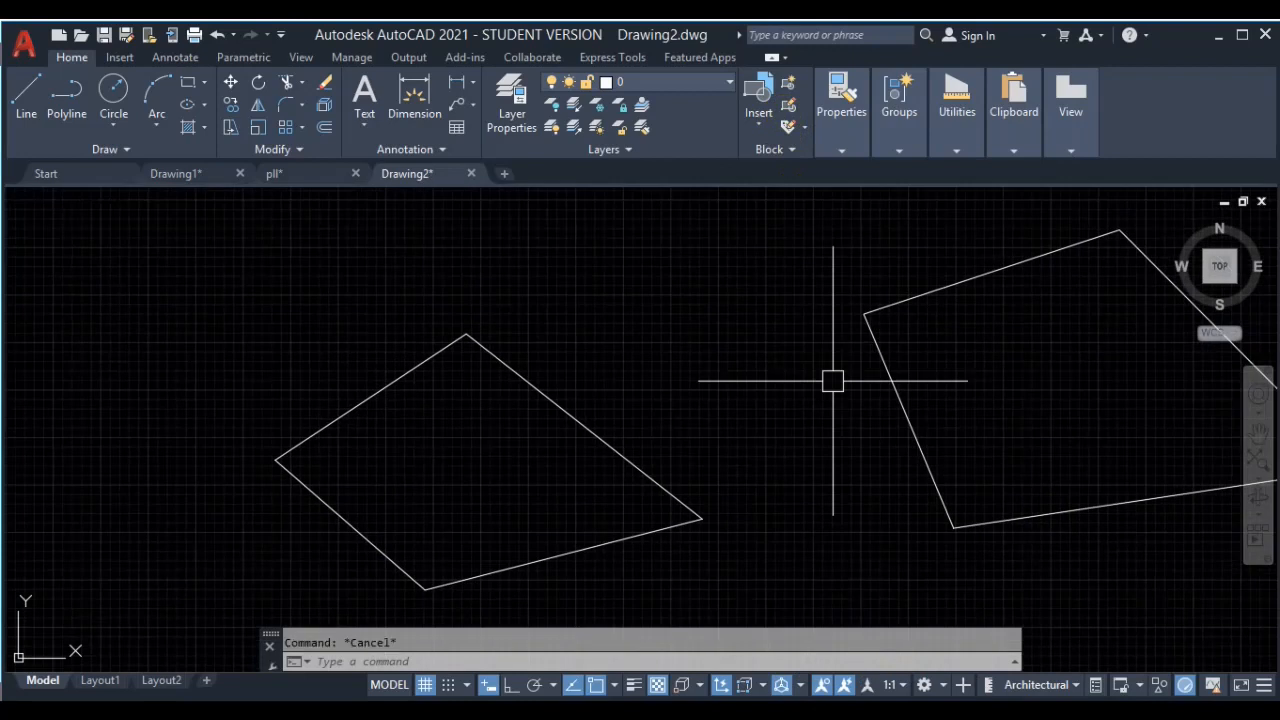
{"action": "key", "text": "ctrl+8"}
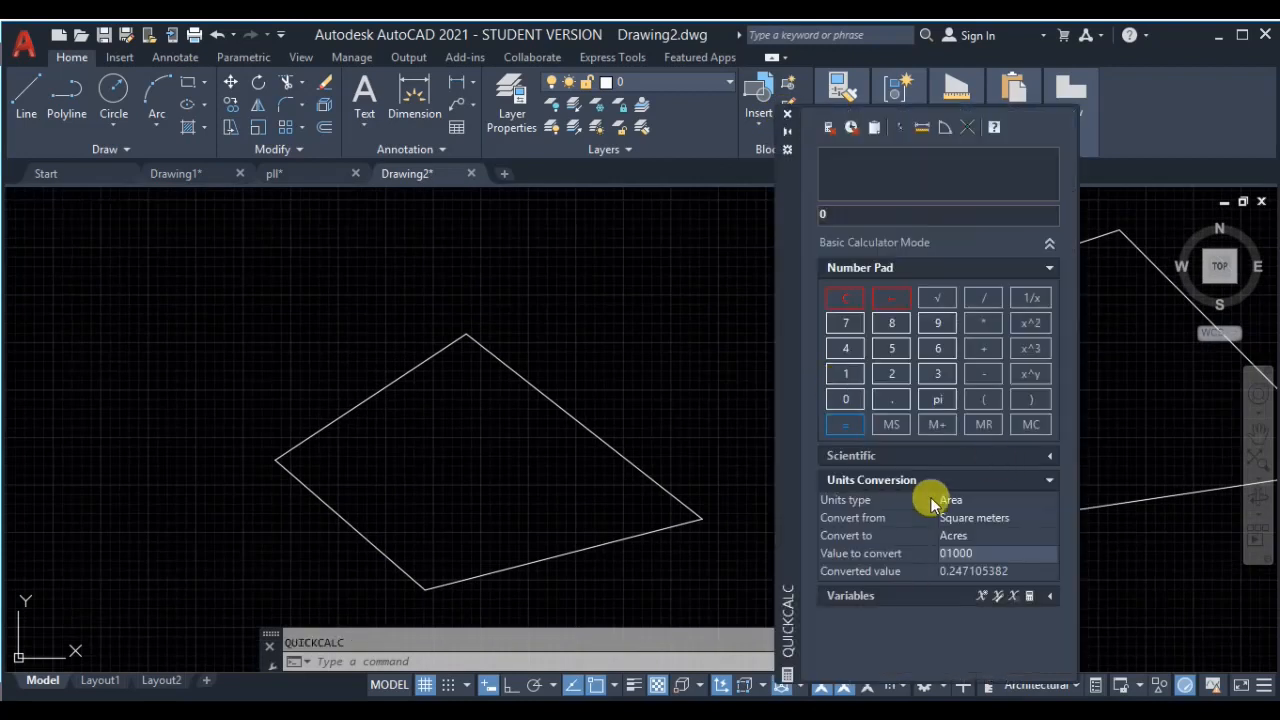
{"action": "left_click", "coordinate": [789, 110]}
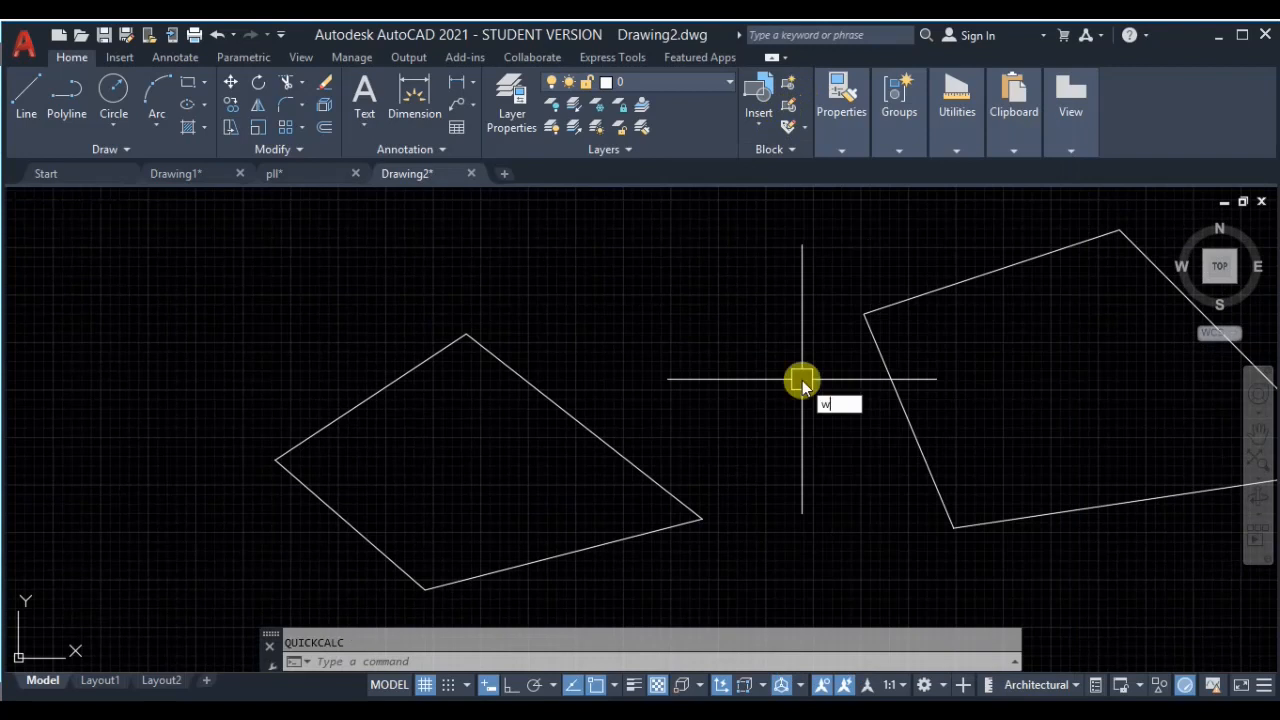
Open QuickCalc with the QC command and again from the drawing utilities, closing it each time
{"action": "key", "text": "Escape"}
{"action": "type", "text": "qc"}
{"action": "key", "text": "Return"}
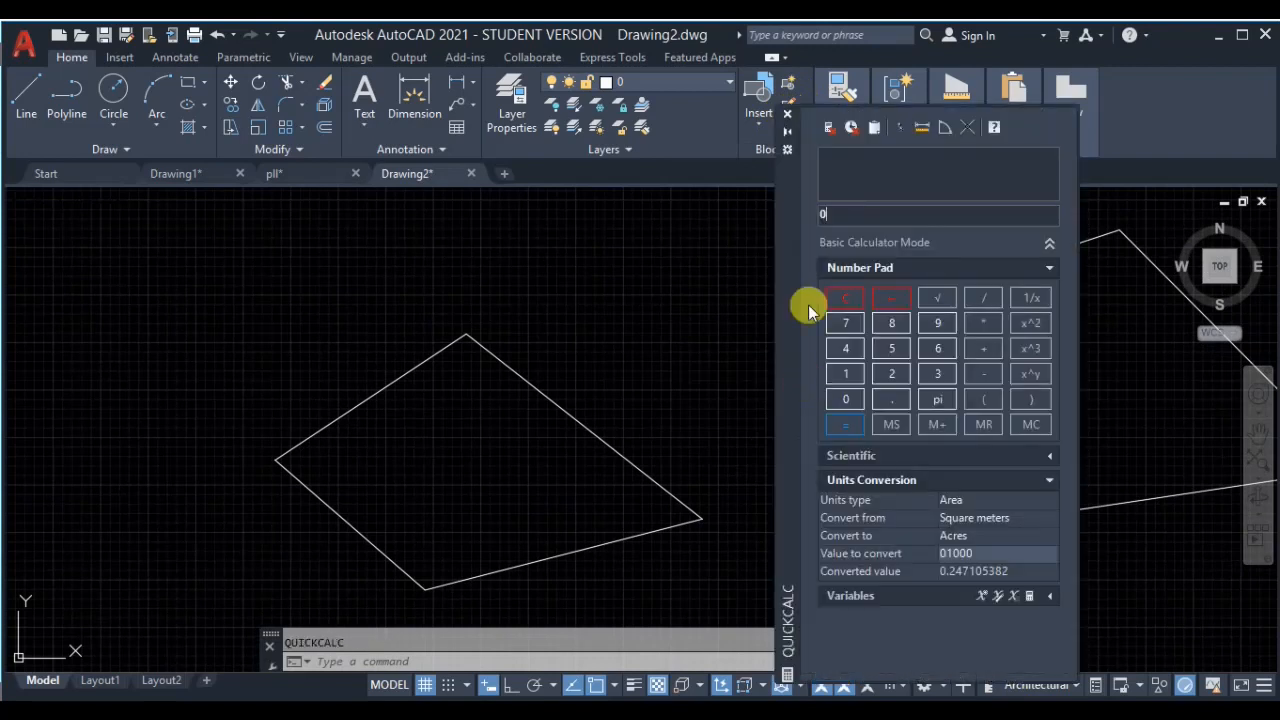
{"action": "left_click", "coordinate": [786, 117]}
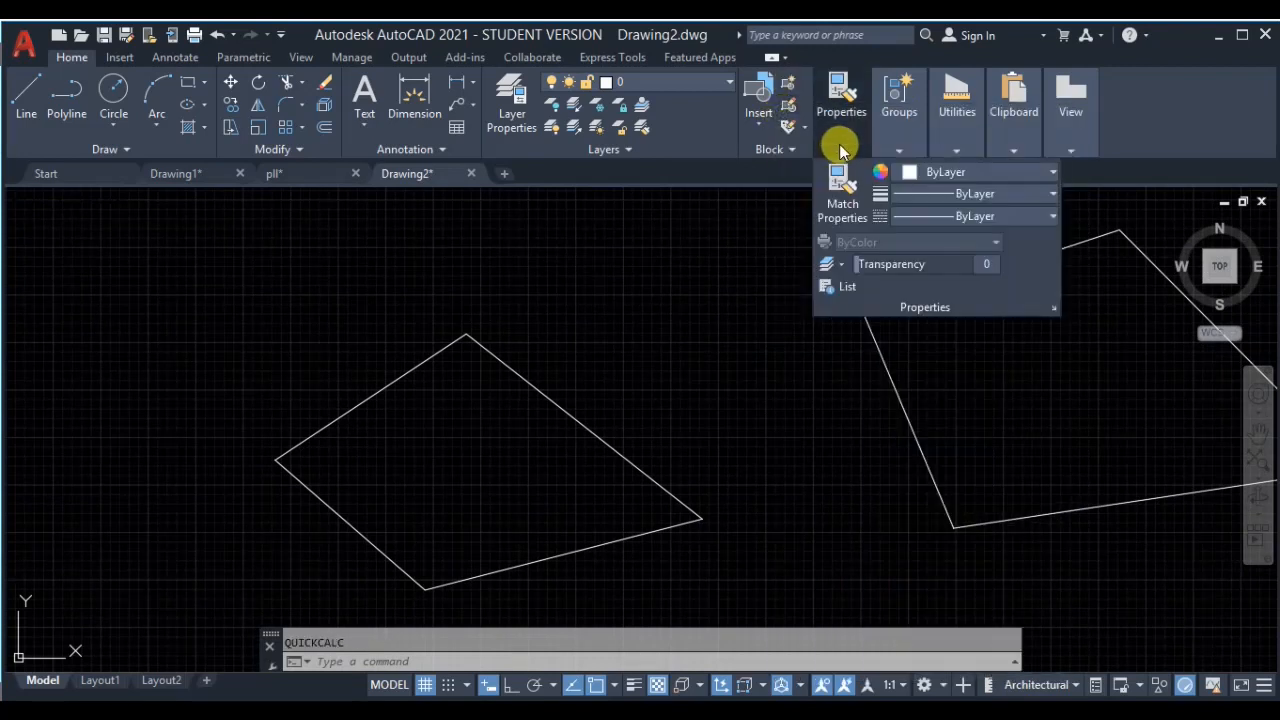
{"action": "mouse_move", "coordinate": [966, 148]}
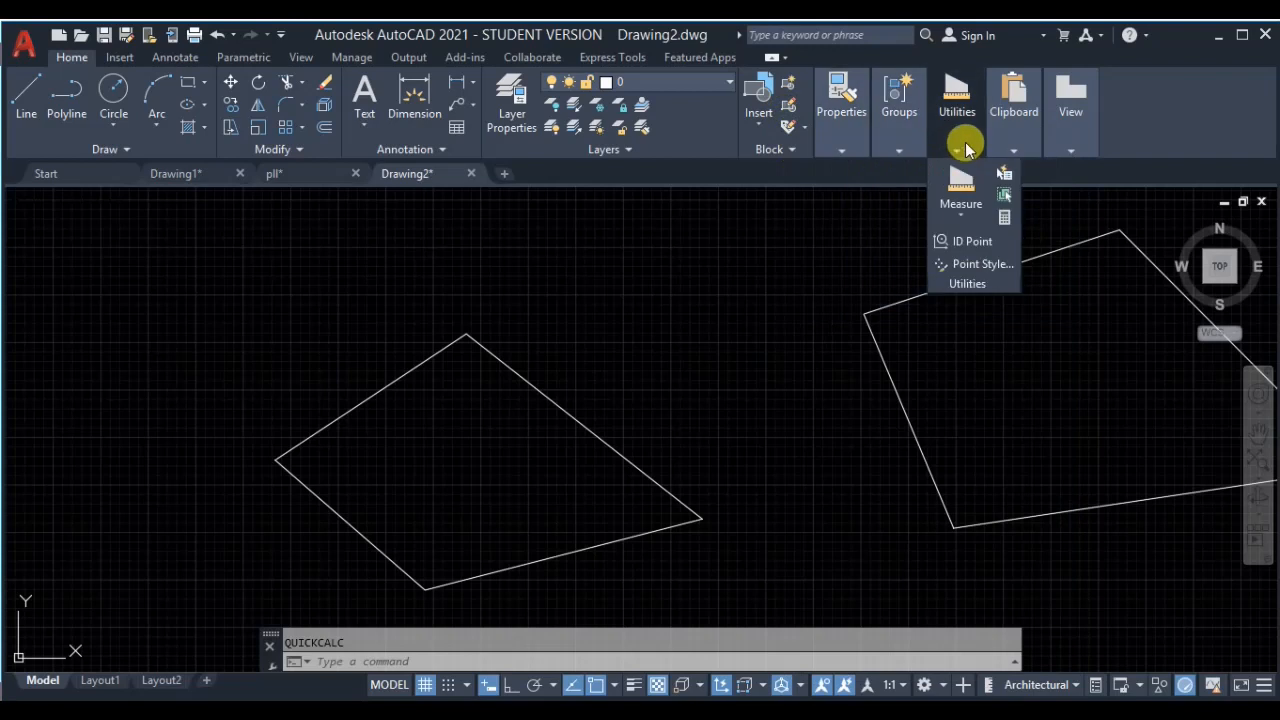
{"action": "left_click", "coordinate": [1003, 216]}
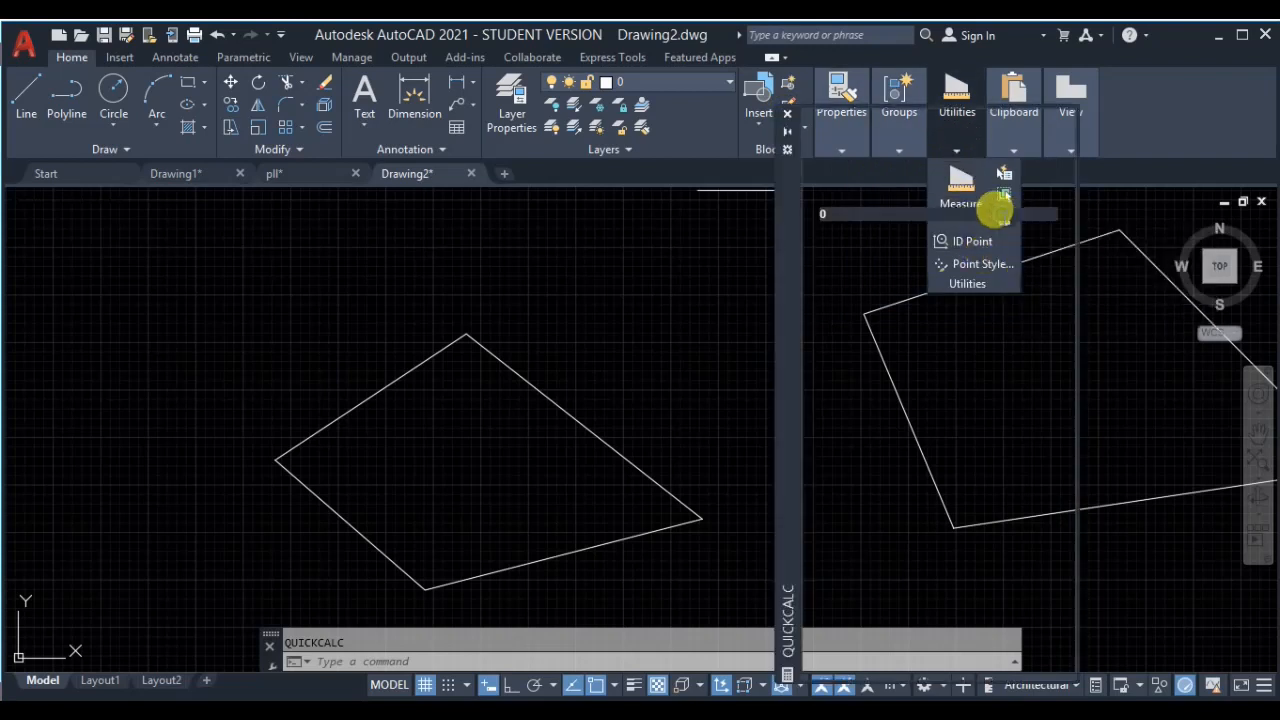
{"action": "left_click", "coordinate": [788, 117]}
Draw a closed four-sided shape with the Line command in the empty space left of the existing shapes
{"action": "mouse_move", "coordinate": [714, 423]}
{"action": "middle_mouse_down"}
{"action": "mouse_move", "coordinate": [786, 409]}
{"action": "mouse_move", "coordinate": [757, 409]}
{"action": "middle_mouse_up"}
{"action": "scroll", "coordinate": [780, 410], "scroll_direction": "down", "scroll_amount": 3}
{"action": "middle_click_drag", "start_coordinate": [590, 358], "coordinate": [639, 404]}
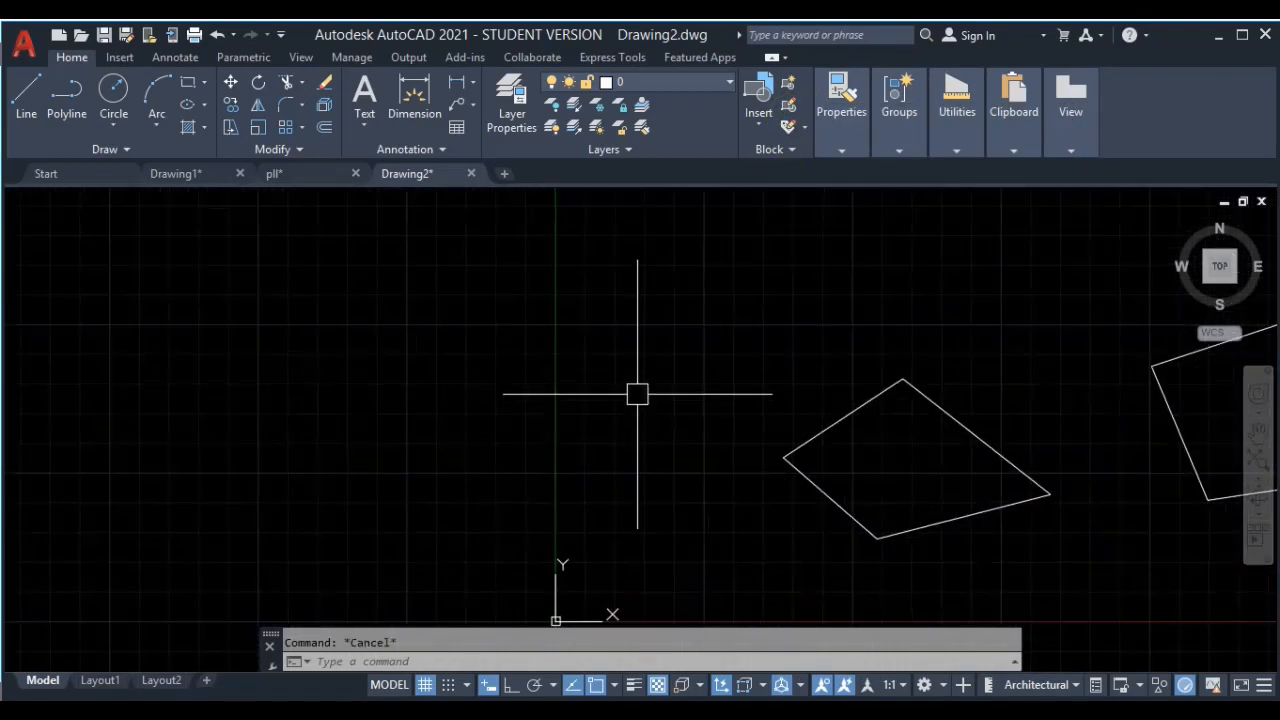
{"action": "type", "text": "l"}
{"action": "key", "text": "Return"}
{"action": "left_click", "coordinate": [378, 341]}
{"action": "left_click", "coordinate": [540, 253]}
{"action": "left_click", "coordinate": [585, 405]}
{"action": "left_click", "coordinate": [352, 472]}
{"action": "left_click", "coordinate": [378, 341]}
{"action": "key", "text": "Escape"}
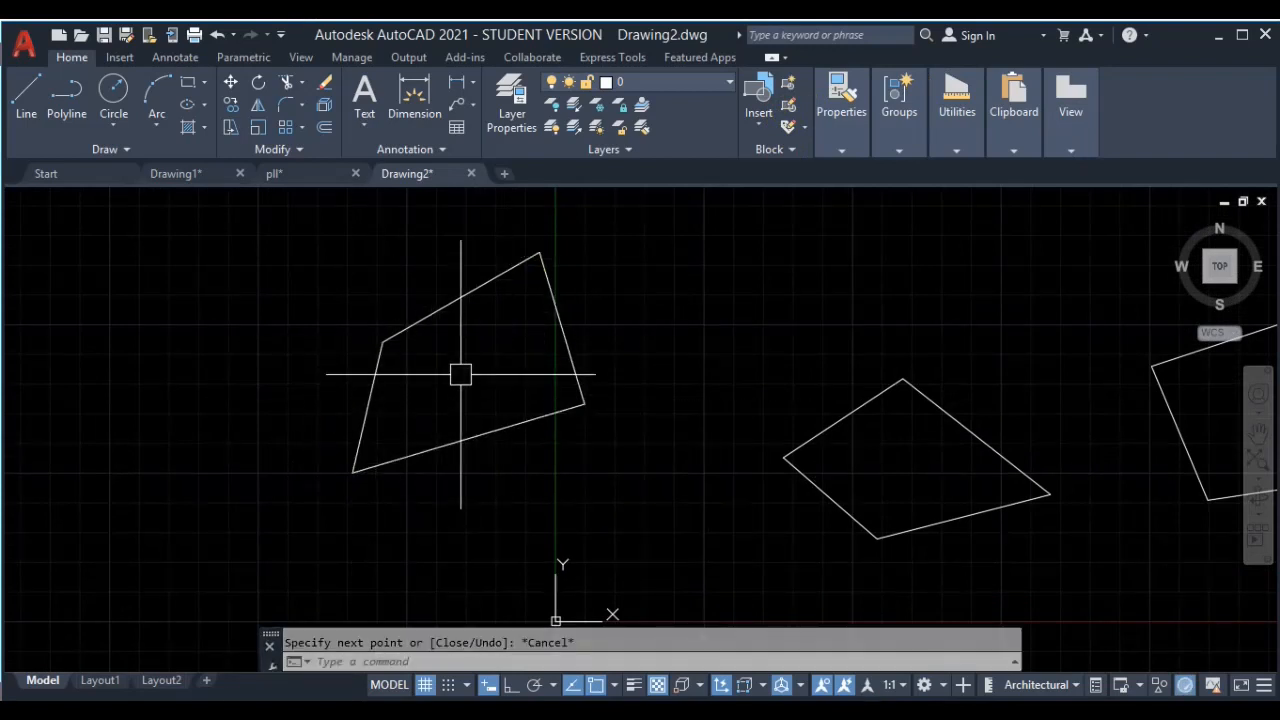
Measure the new four-sided line shape's area with the AREA command by picking its four corners
{"action": "type", "text": "AA"}
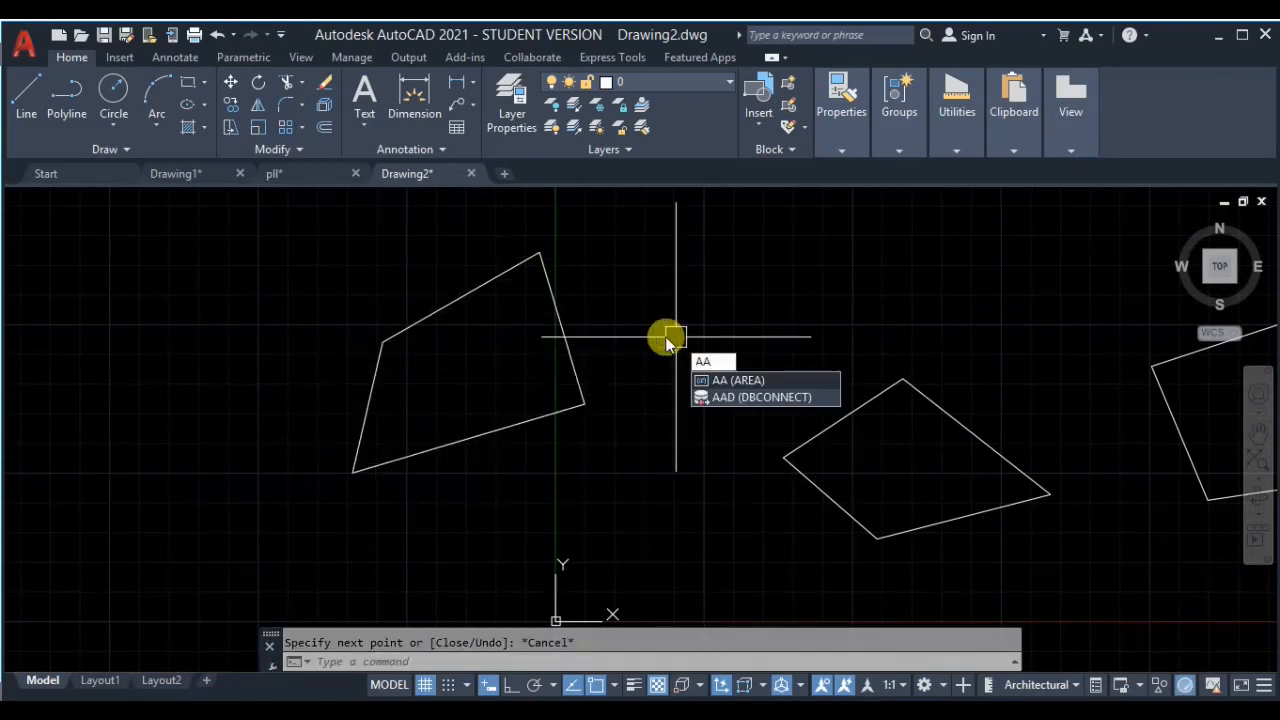
{"action": "key", "text": "Return"}
{"action": "left_click", "coordinate": [540, 253]}
{"action": "left_click", "coordinate": [584, 404]}
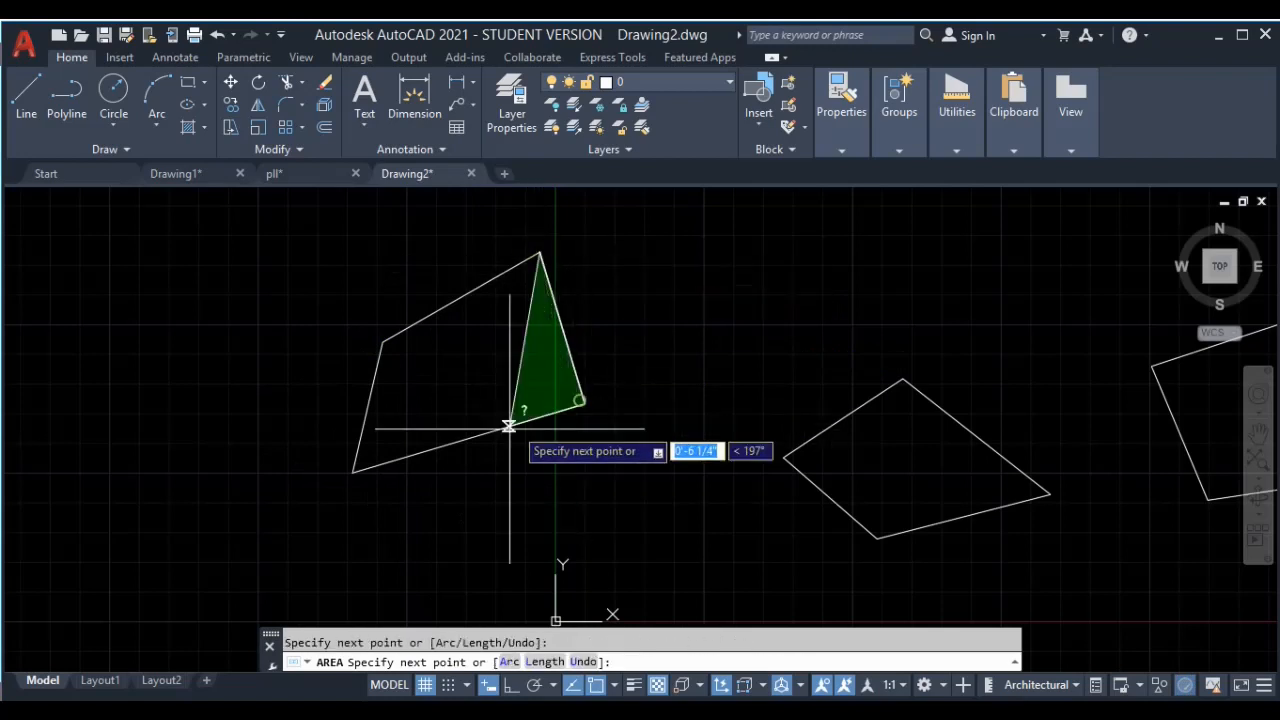
{"action": "left_click", "coordinate": [353, 471]}
{"action": "left_click", "coordinate": [383, 342]}
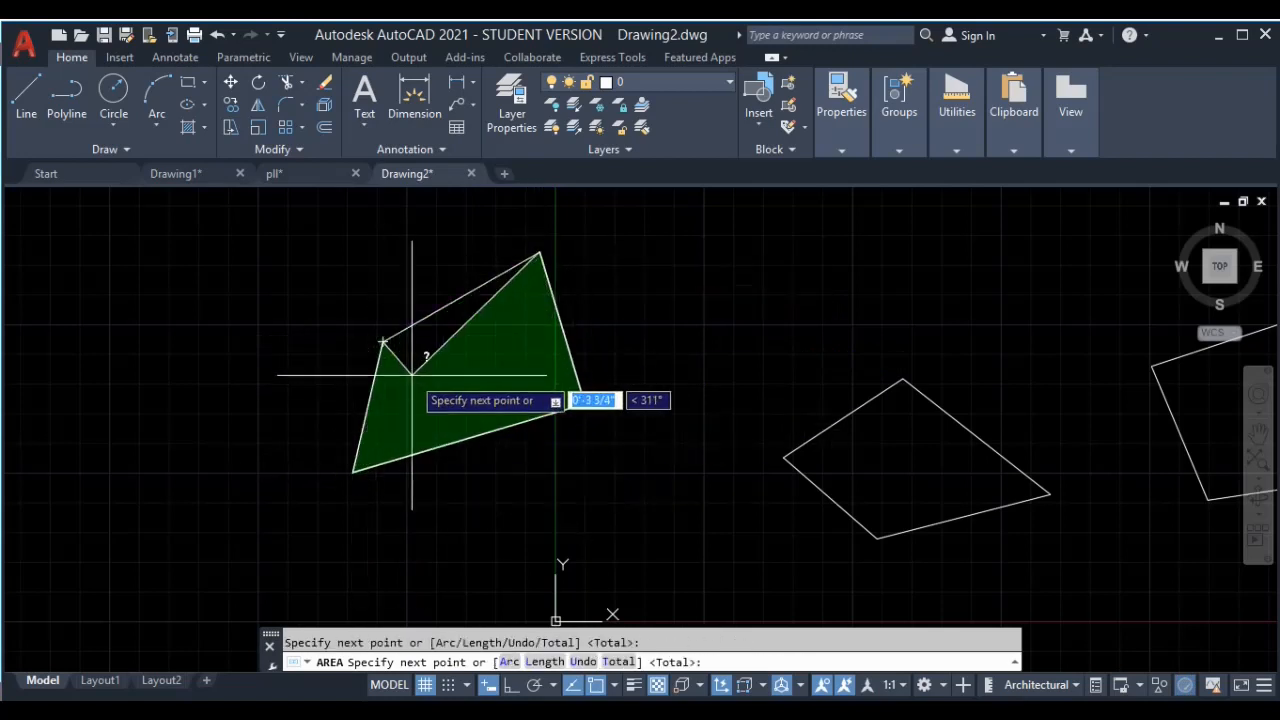
{"action": "key", "text": "Return"}
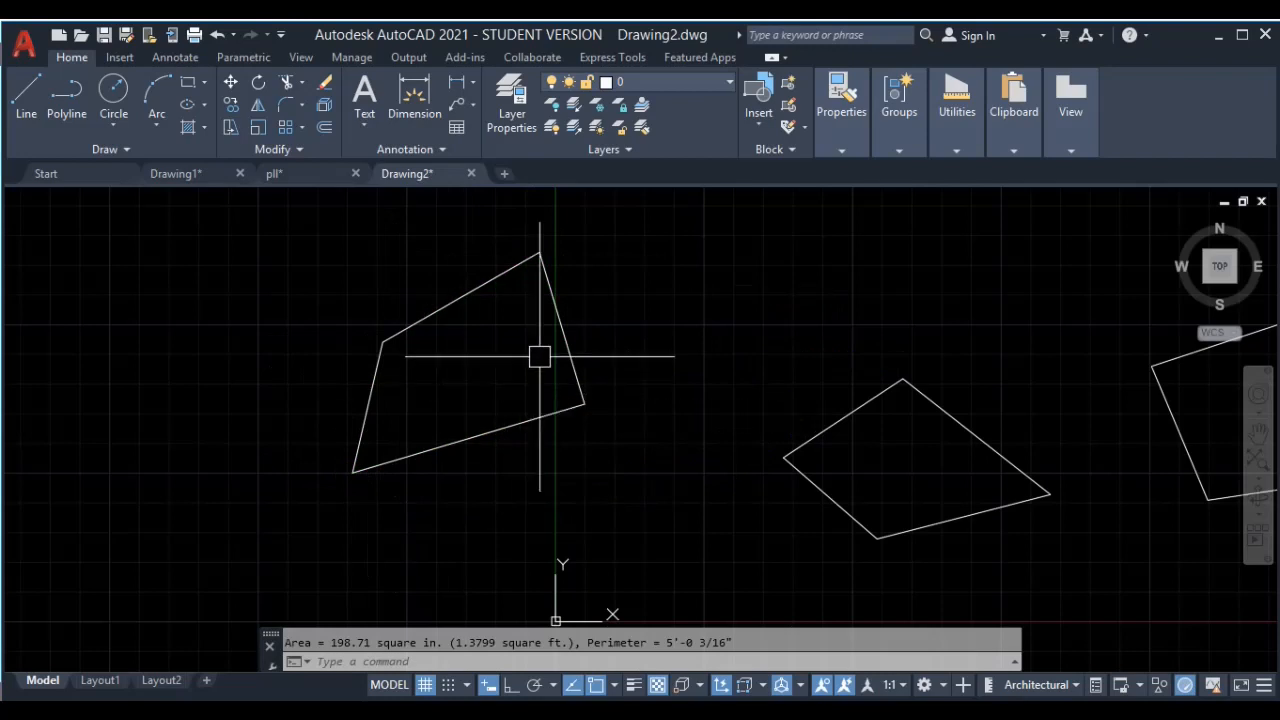
{"action": "key", "text": "Escape"}
Select the four lines of the new shape and join them into one polyline
{"action": "left_click", "coordinate": [641, 300]}
{"action": "left_click", "coordinate": [347, 453]}
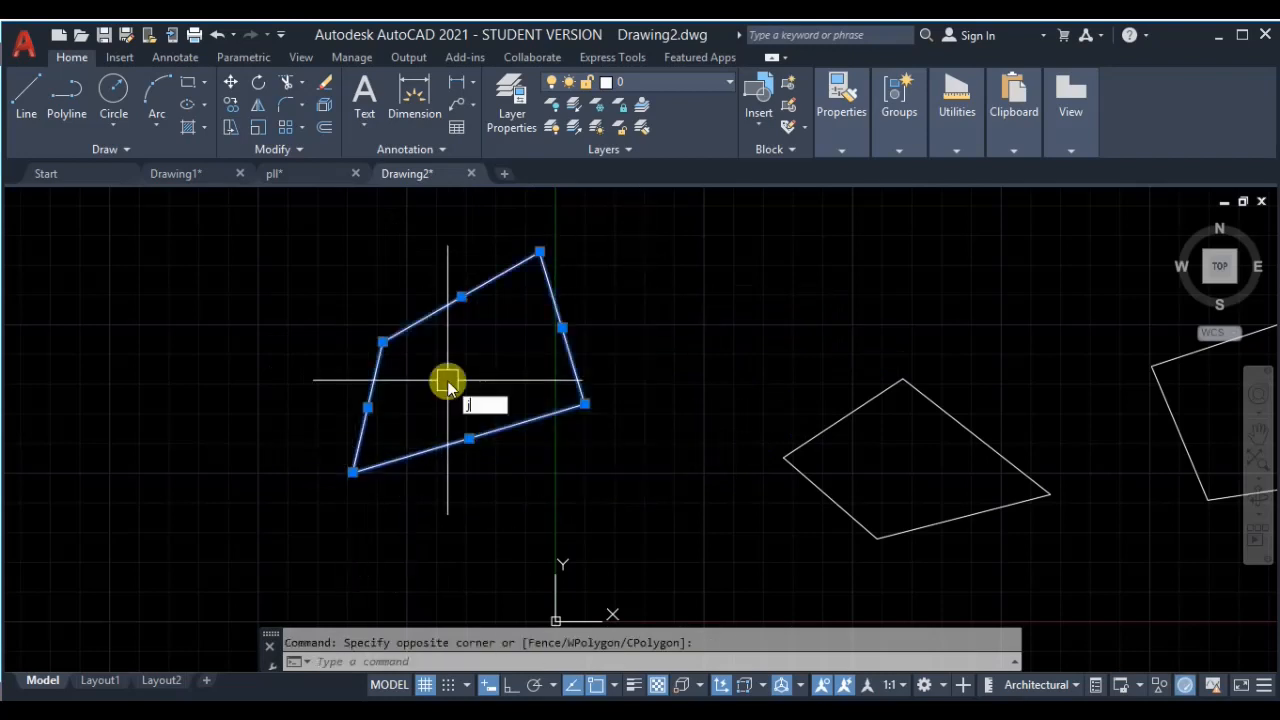
{"action": "key", "text": "Return"}
{"action": "left_click", "coordinate": [437, 308]}
{"action": "key", "text": "Escape"}
Measure the newly joined shape's area with the AREA command's Object option
{"action": "type", "text": "aa"}
{"action": "key", "text": "Return"}
{"action": "type", "text": "o"}
{"action": "key", "text": "Return"}
{"action": "left_click", "coordinate": [570, 323]}
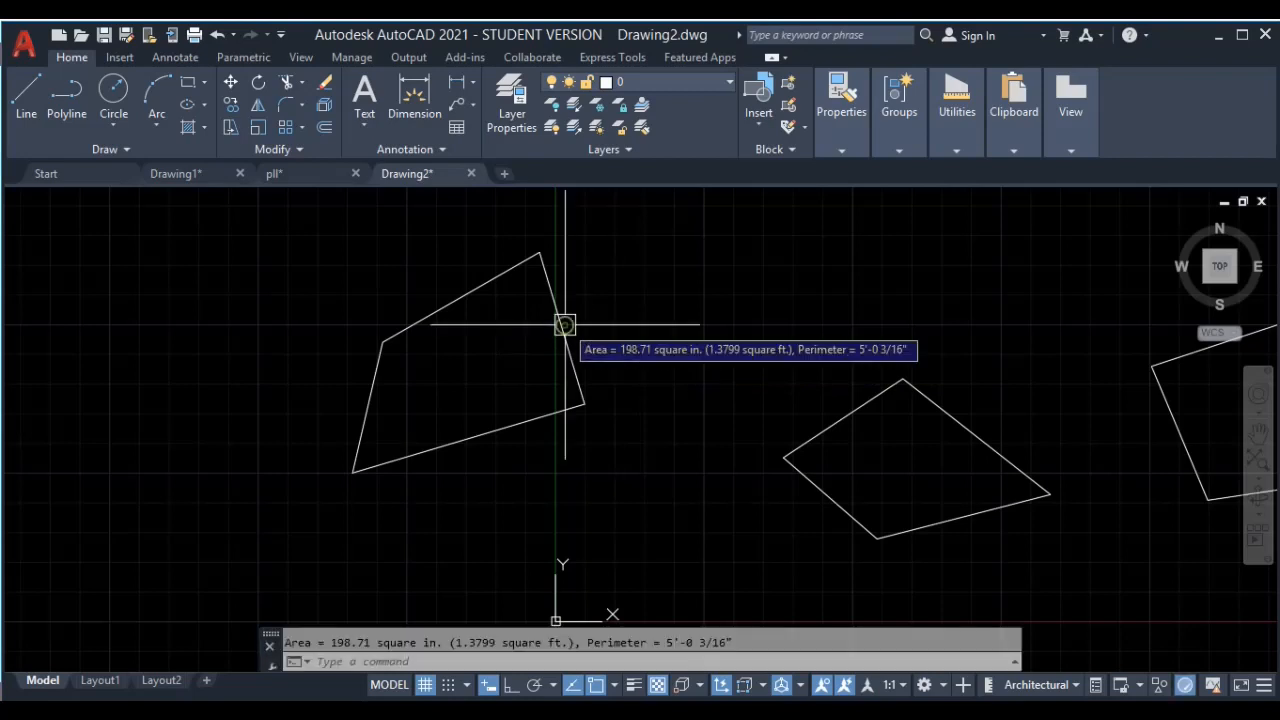
{"action": "key", "text": "Escape"}
Switch to the pll drawing and set the current object color to Green
{"action": "left_click", "coordinate": [274, 173]}
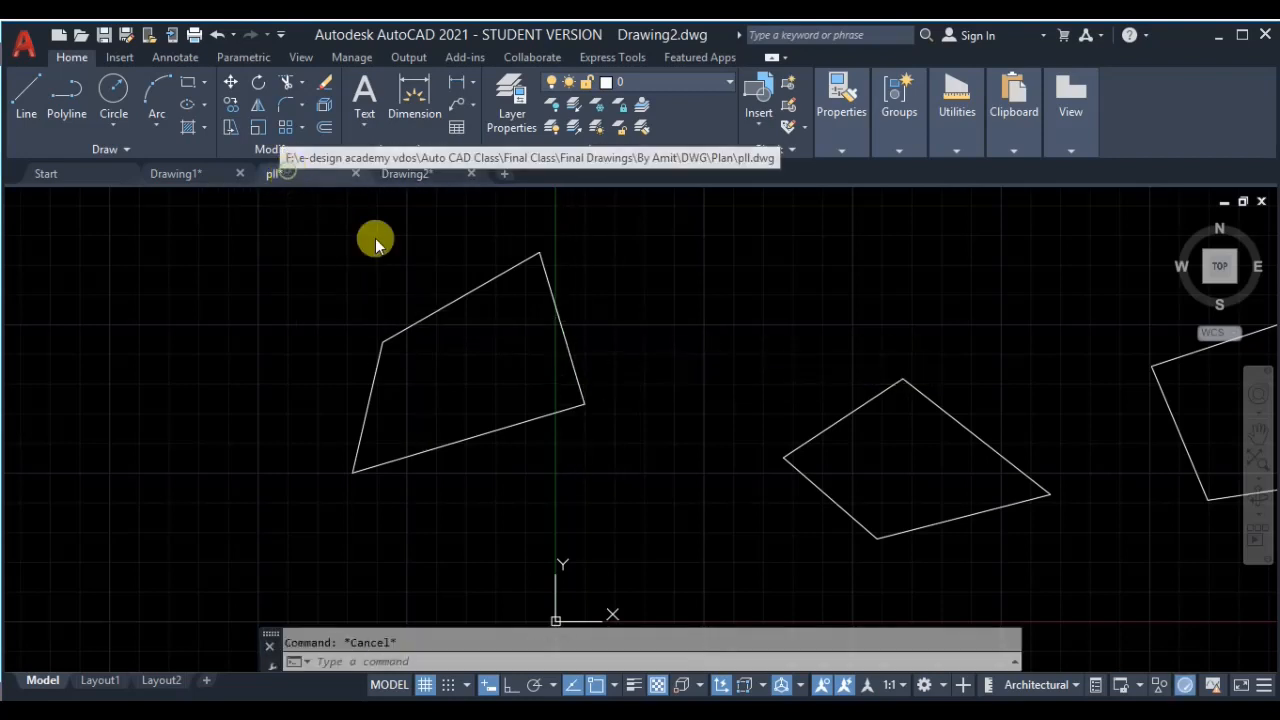
{"action": "scroll", "coordinate": [690, 410], "scroll_direction": "up", "scroll_amount": 2}
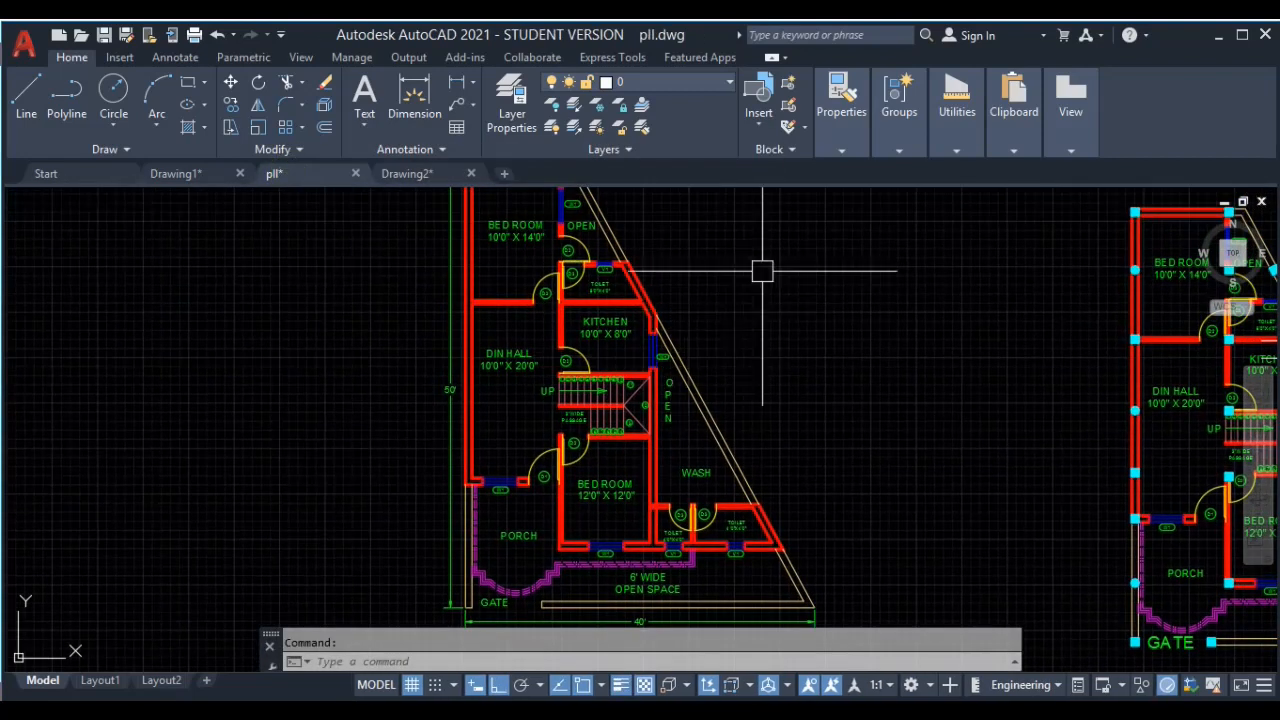
{"action": "left_click", "coordinate": [830, 152]}
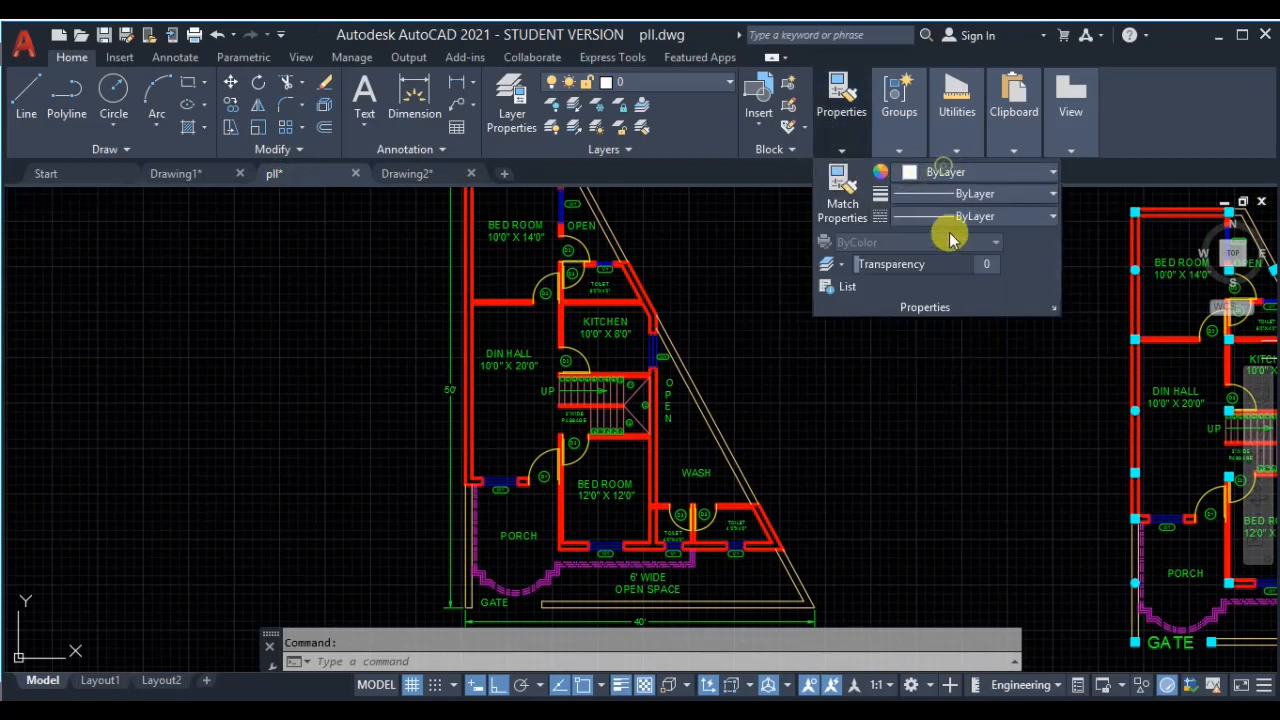
{"action": "left_click", "coordinate": [933, 174]}
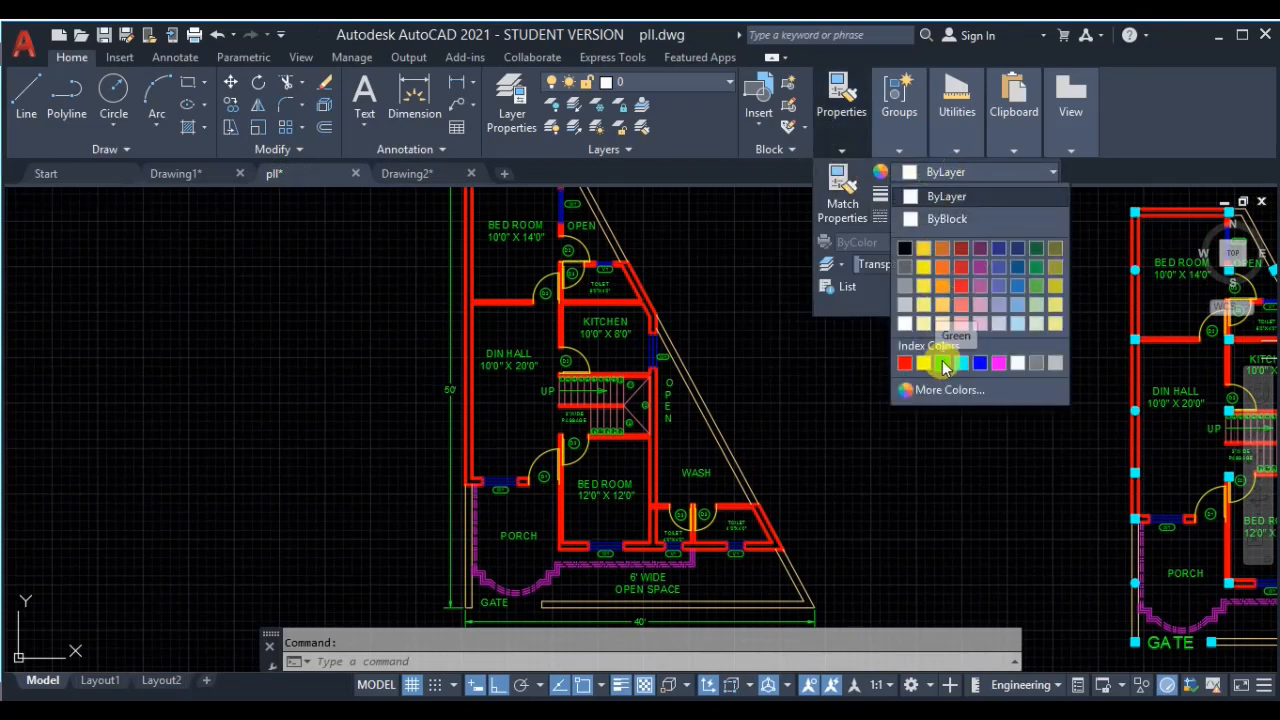
{"action": "left_click", "coordinate": [942, 363]}
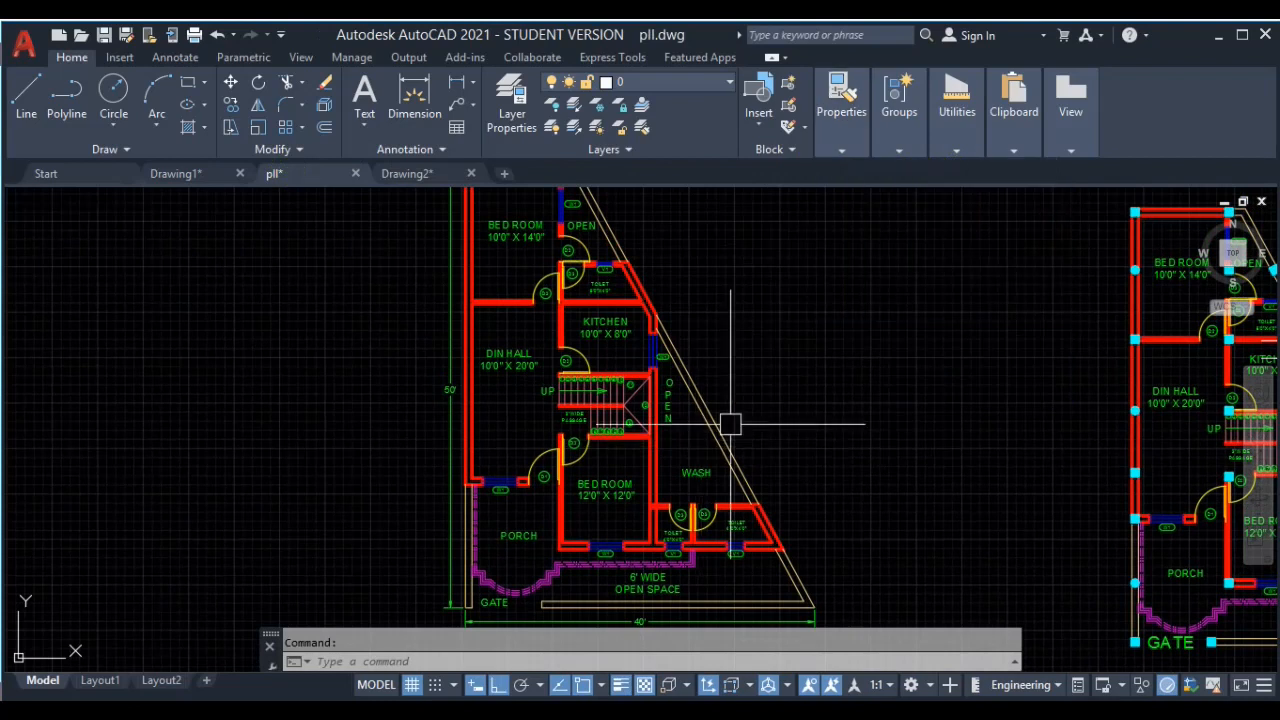
Set a heavier current lineweight for new objects
{"action": "left_click", "coordinate": [849, 127]}
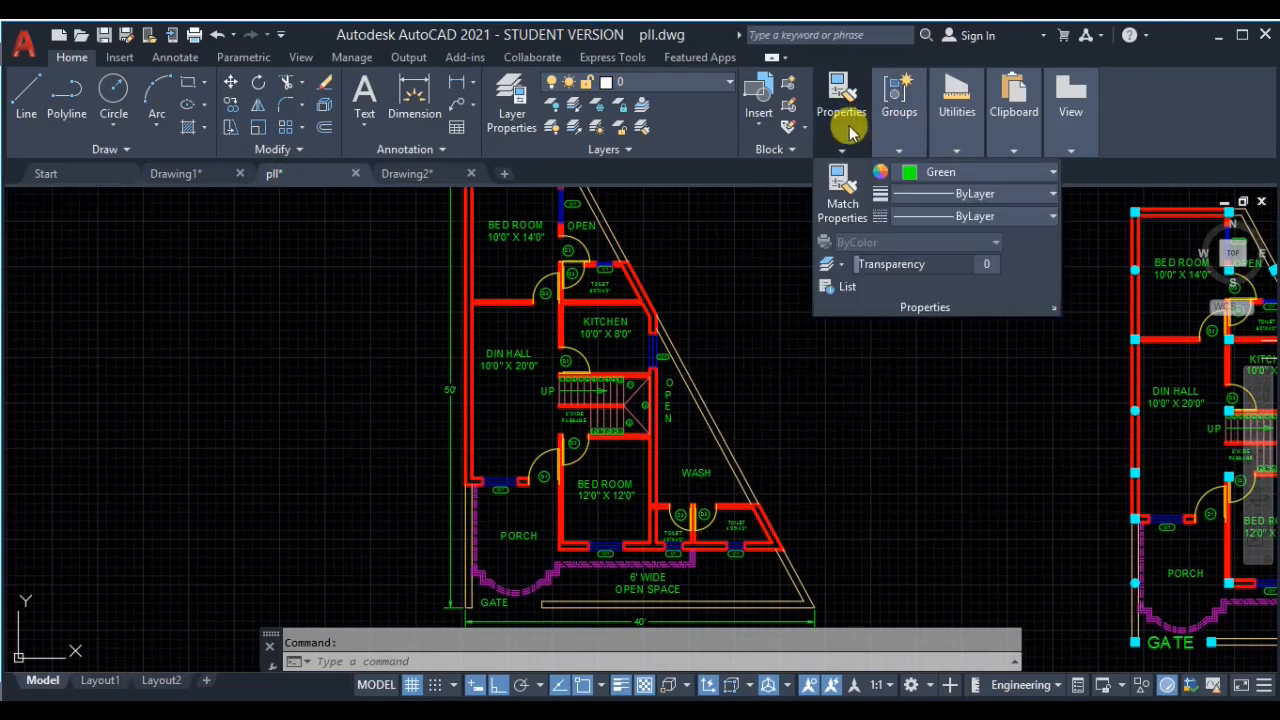
{"action": "left_click", "coordinate": [948, 194]}
{"action": "scroll", "coordinate": [960, 350], "scroll_direction": "down", "scroll_amount": 2}
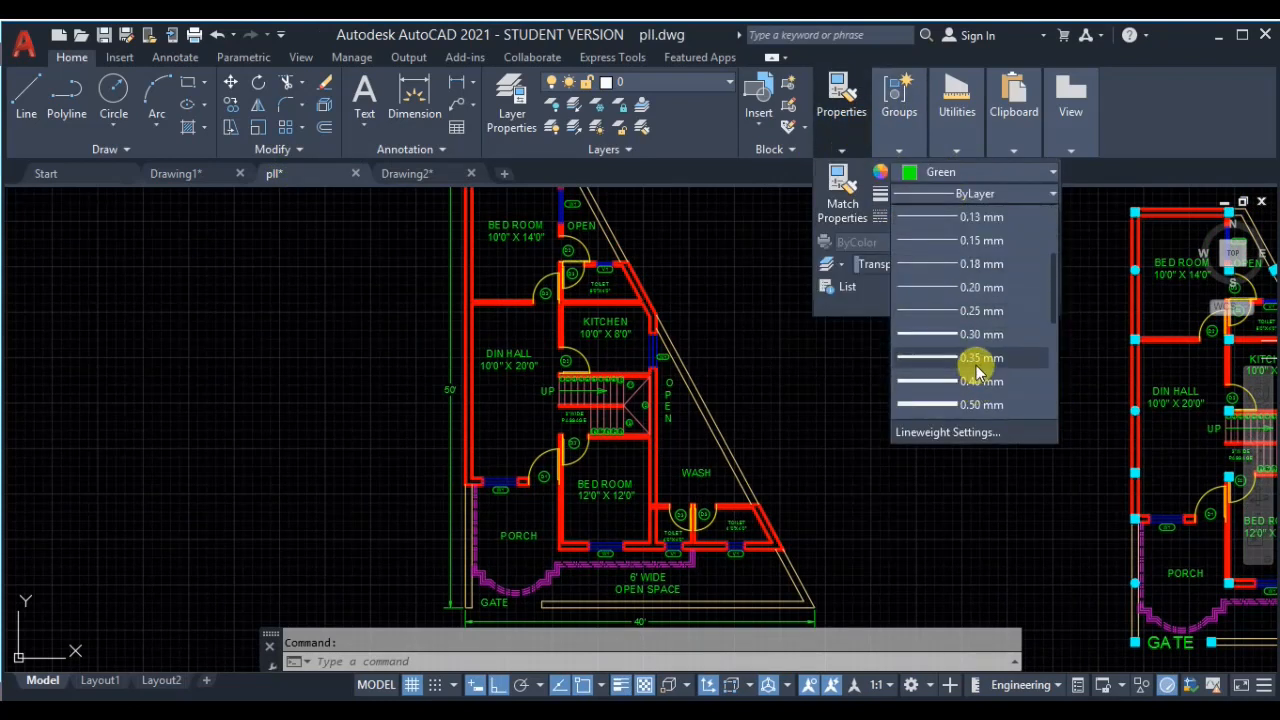
{"action": "left_click", "coordinate": [957, 374]}
{"action": "mouse_move", "coordinate": [1003, 173]}
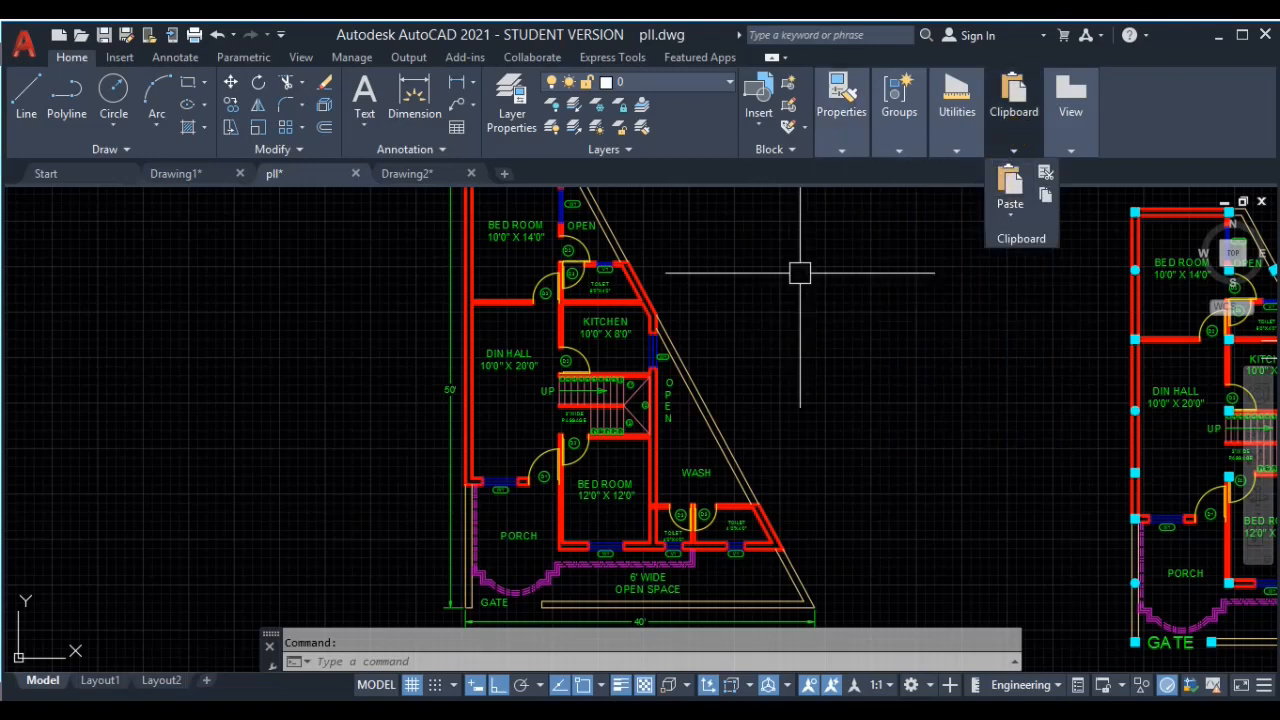
Start a polyline at the lower right toilet's outer corner, turn Ortho off and trace the slanted wall and toilet top wall to the bedroom wall
{"action": "scroll", "coordinate": [843, 306], "scroll_direction": "down", "scroll_amount": 3}
{"action": "scroll", "coordinate": [671, 337], "scroll_direction": "up", "scroll_amount": 2}
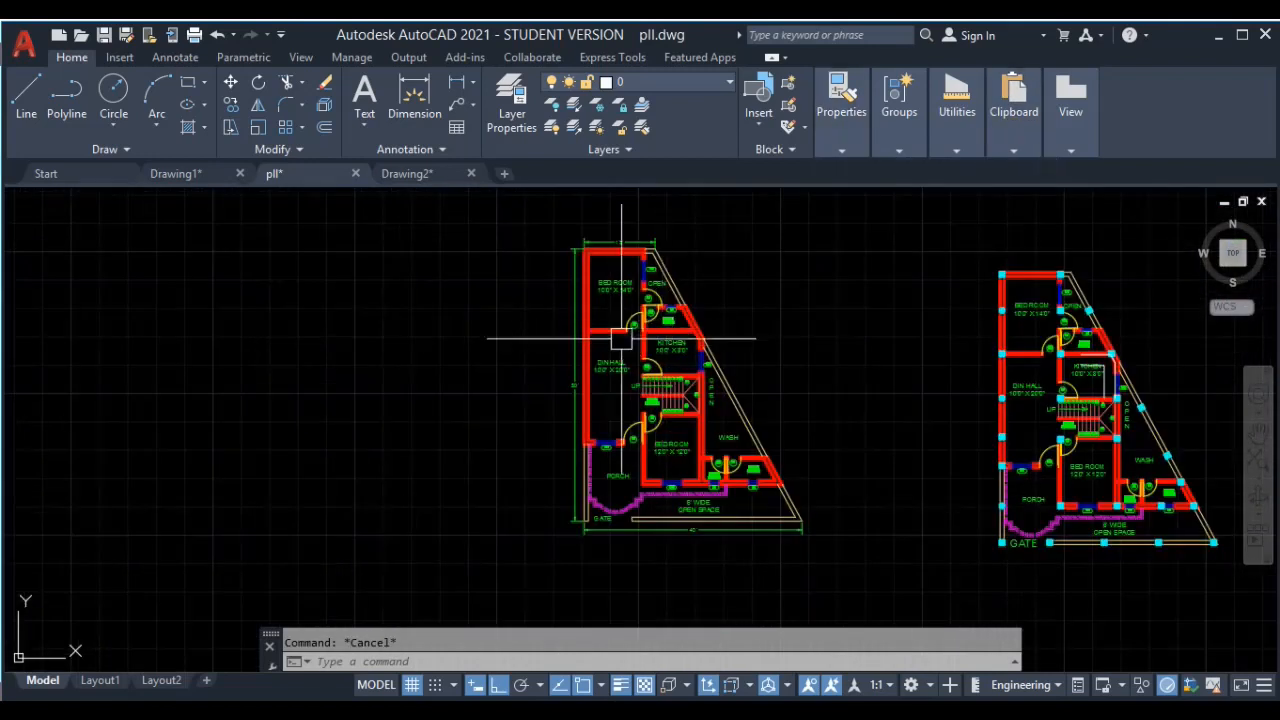
{"action": "middle_click_drag", "start_coordinate": [749, 449], "coordinate": [754, 404]}
{"action": "scroll", "coordinate": [755, 406], "scroll_direction": "up", "scroll_amount": 2}
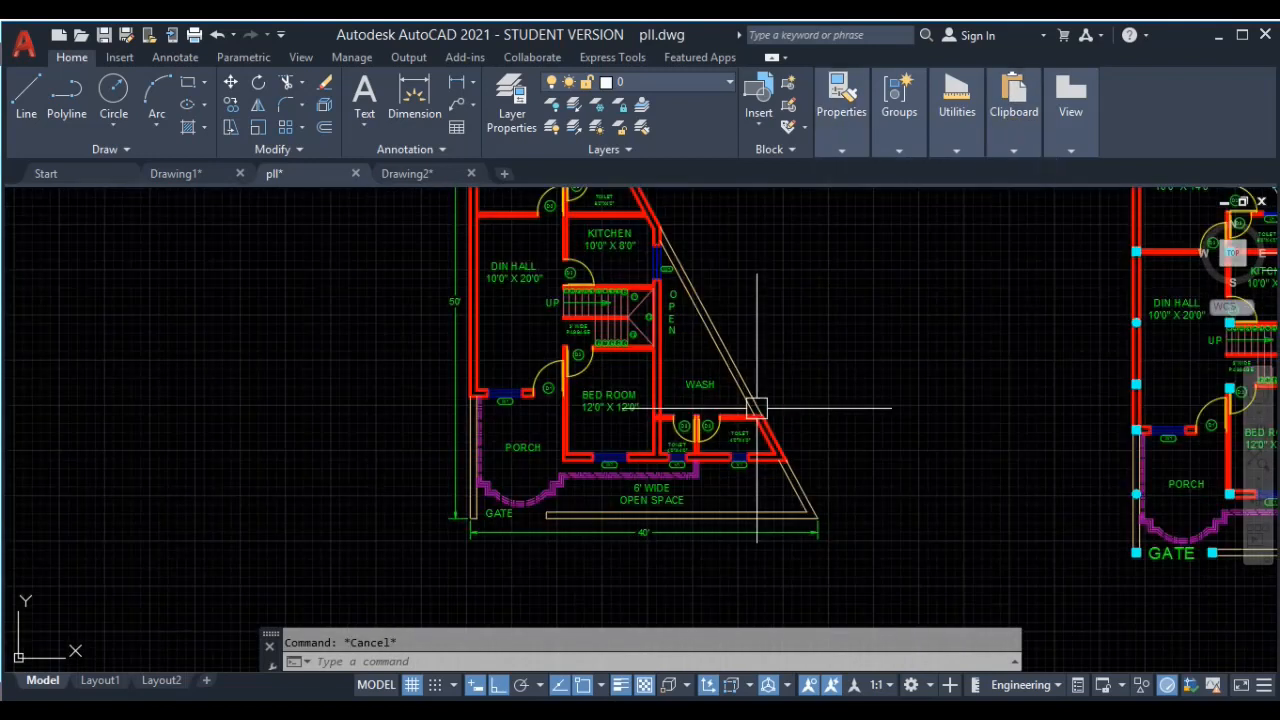
{"action": "key", "text": "Return"}
{"action": "scroll", "coordinate": [740, 440], "scroll_direction": "up", "scroll_amount": 4}
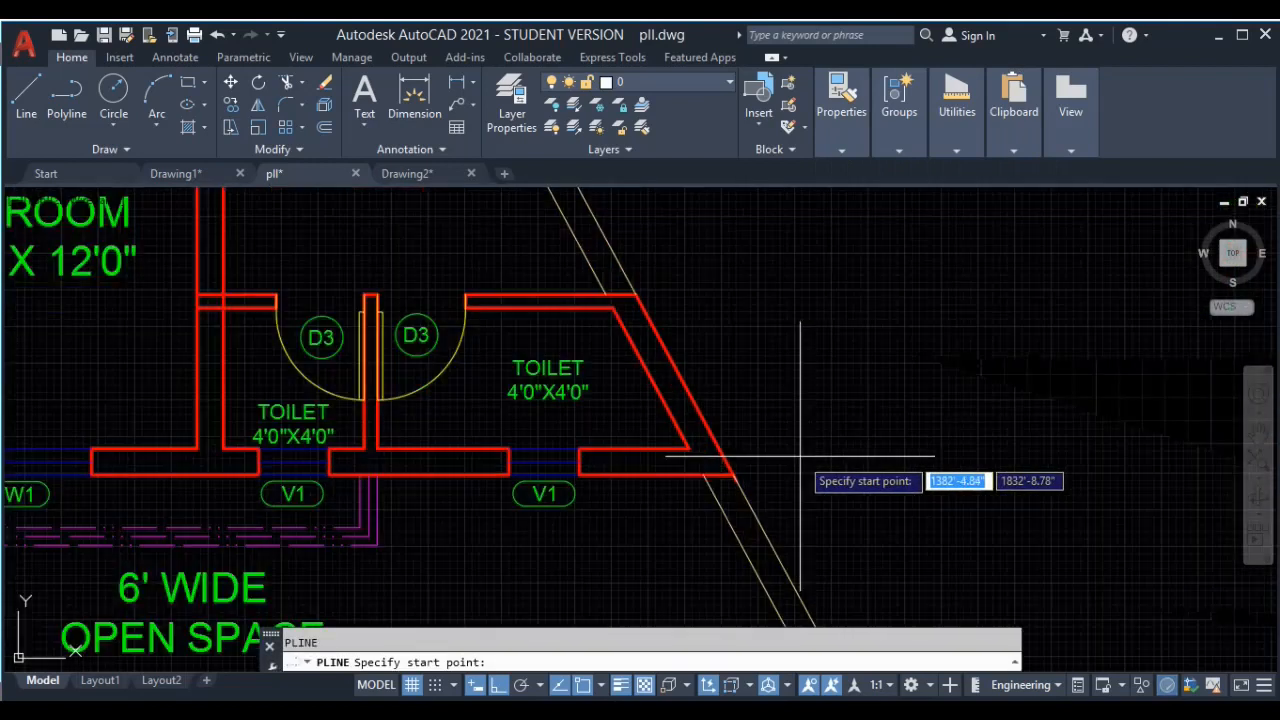
{"action": "left_click", "coordinate": [735, 472]}
{"action": "left_click", "coordinate": [636, 294]}
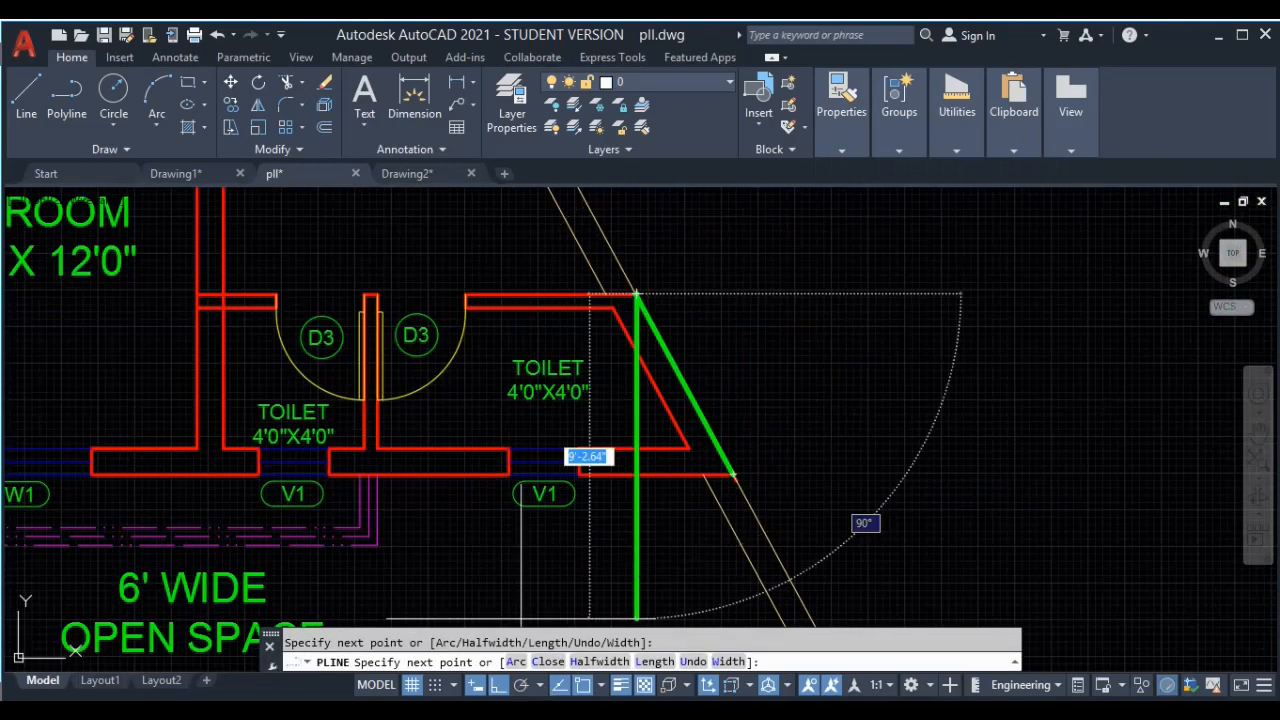
{"action": "left_click", "coordinate": [498, 684]}
{"action": "middle_click_drag", "start_coordinate": [530, 377], "coordinate": [854, 466]}
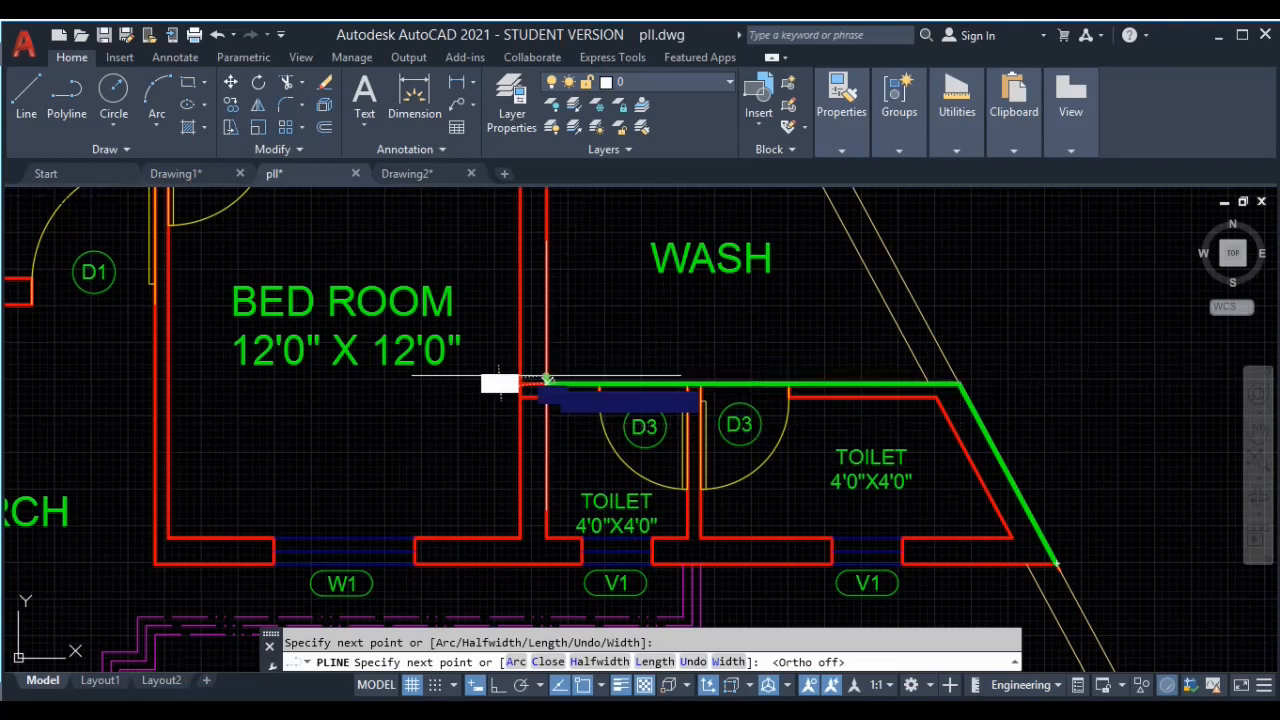
{"action": "left_click", "coordinate": [547, 382]}
Continue the polyline up to the kitchen's outer corner, along the slanted wall and across the upper toilet's top wall to the D3 door corner
{"action": "scroll", "coordinate": [780, 290], "scroll_direction": "down", "scroll_amount": 5}
{"action": "scroll", "coordinate": [690, 345], "scroll_direction": "up", "scroll_amount": 5}
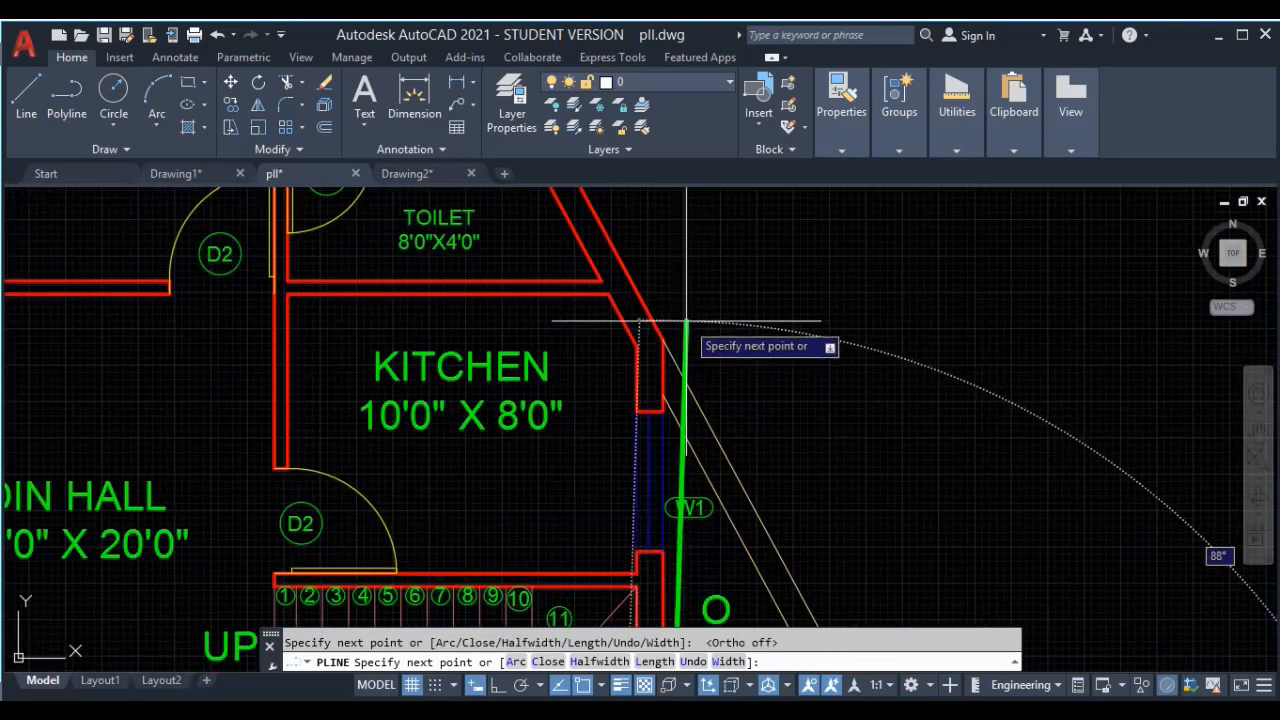
{"action": "left_click", "coordinate": [662, 340]}
{"action": "middle_click_drag", "start_coordinate": [662, 340], "coordinate": [759, 558]}
{"action": "left_click", "coordinate": [645, 345]}
{"action": "scroll", "coordinate": [459, 343], "scroll_direction": "up", "scroll_amount": 4}
{"action": "left_click", "coordinate": [337, 360]}
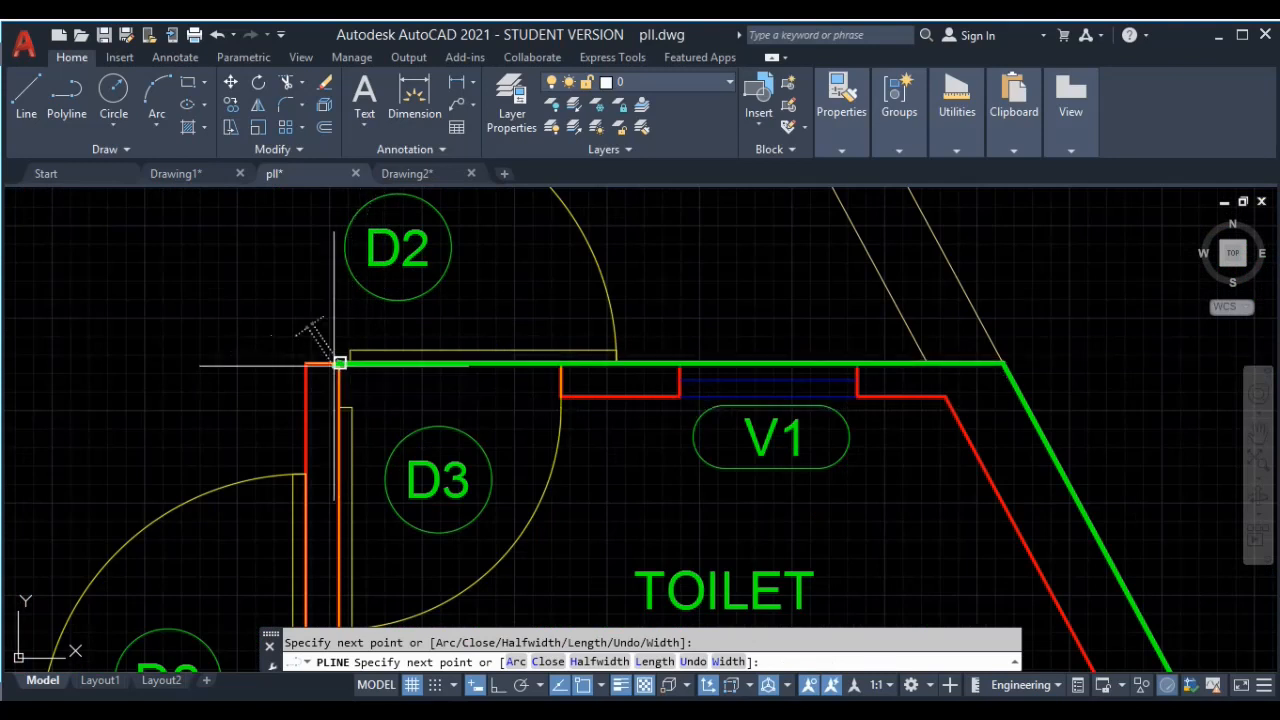
Continue the polyline up to the upper bedroom's top right outer corner and across to its top left outer corner
{"action": "scroll", "coordinate": [337, 360], "scroll_direction": "down", "scroll_amount": 4}
{"action": "scroll", "coordinate": [455, 340], "scroll_direction": "down", "scroll_amount": 3}
{"action": "middle_click_drag", "start_coordinate": [423, 363], "coordinate": [537, 652]}
{"action": "scroll", "coordinate": [549, 360], "scroll_direction": "up", "scroll_amount": 5}
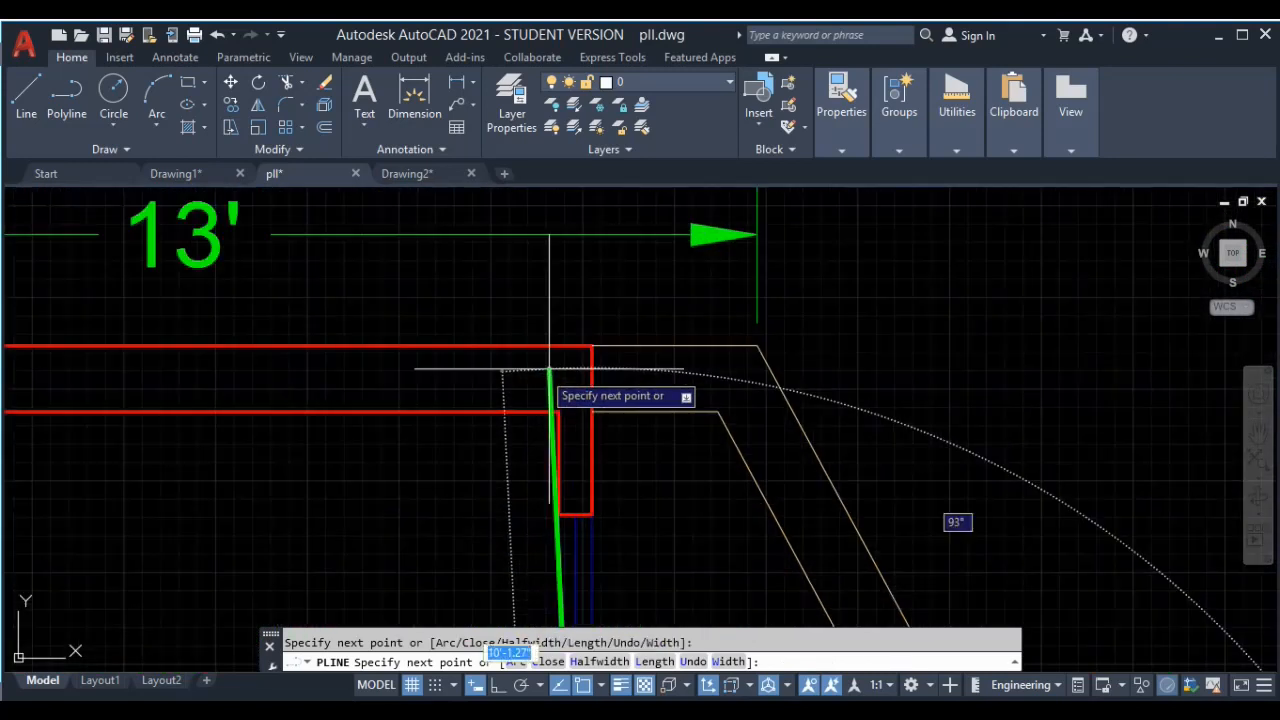
{"action": "left_click", "coordinate": [592, 345]}
{"action": "scroll", "coordinate": [592, 345], "scroll_direction": "down", "scroll_amount": 5}
{"action": "middle_click_drag", "start_coordinate": [586, 343], "coordinate": [841, 234]}
{"action": "scroll", "coordinate": [651, 286], "scroll_direction": "up", "scroll_amount": 2}
{"action": "left_click", "coordinate": [553, 245]}
Trace the polyline down the outer left wall, along the porch and lower bedroom walls, back to its start point, and finish it
{"action": "scroll", "coordinate": [629, 516], "scroll_direction": "down", "scroll_amount": 4}
{"action": "scroll", "coordinate": [543, 371], "scroll_direction": "up", "scroll_amount": 6}
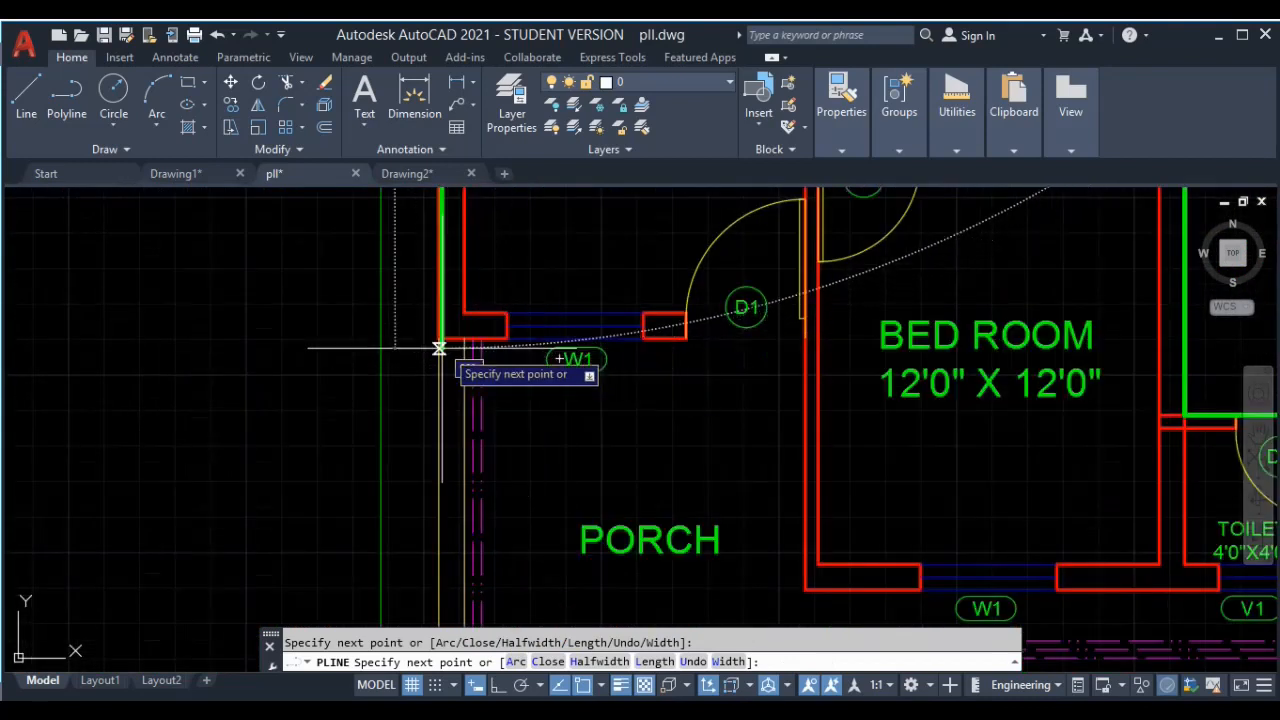
{"action": "left_click", "coordinate": [804, 340]}
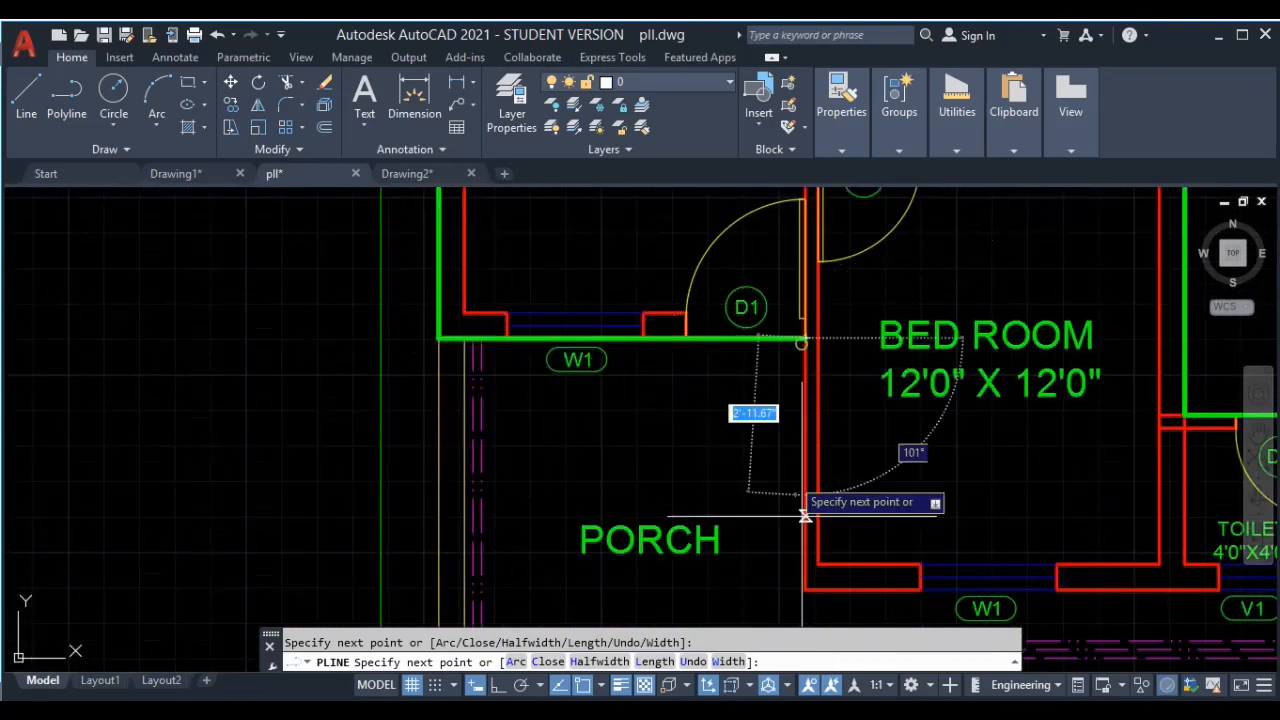
{"action": "left_click", "coordinate": [805, 591]}
{"action": "middle_click_drag", "start_coordinate": [805, 591], "coordinate": [234, 510]}
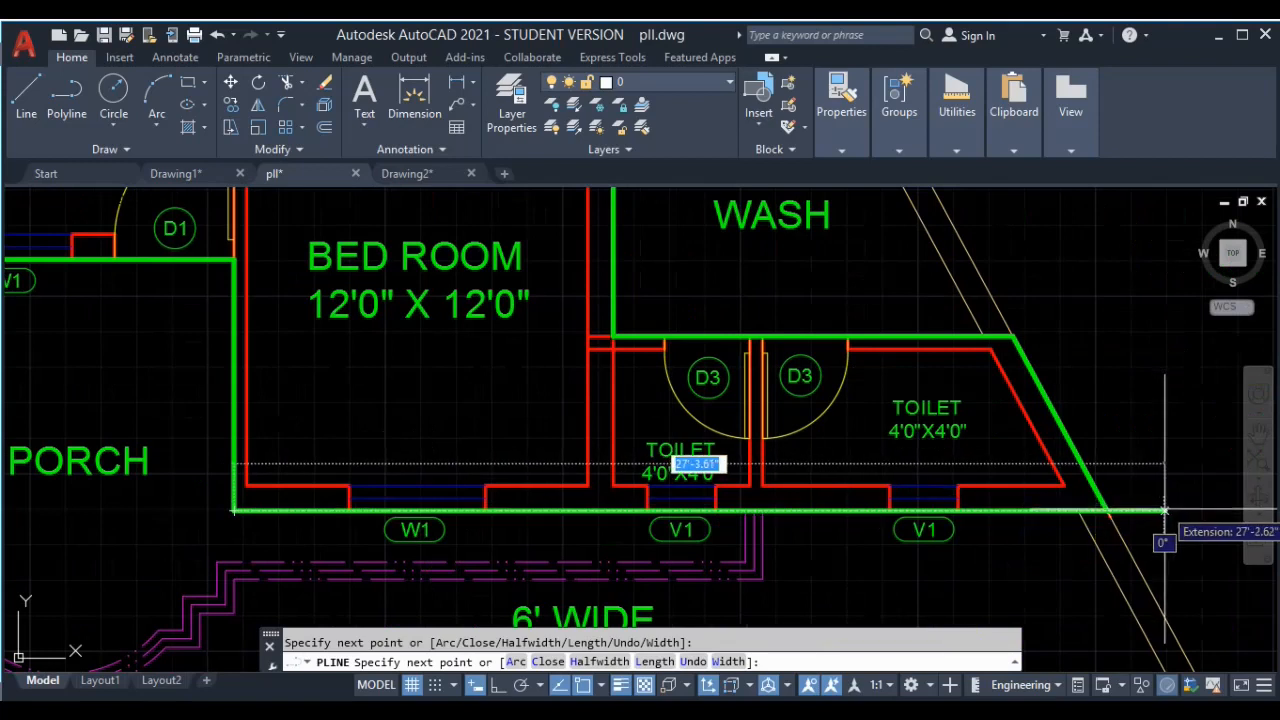
{"action": "left_click", "coordinate": [1106, 512]}
{"action": "key", "text": "Return"}
{"action": "scroll", "coordinate": [1010, 440], "scroll_direction": "down", "scroll_amount": 5}
{"action": "mouse_move", "coordinate": [811, 204]}
{"action": "middle_mouse_down"}
{"action": "mouse_move", "coordinate": [662, 215]}
{"action": "mouse_move", "coordinate": [609, 320]}
{"action": "middle_mouse_up"}
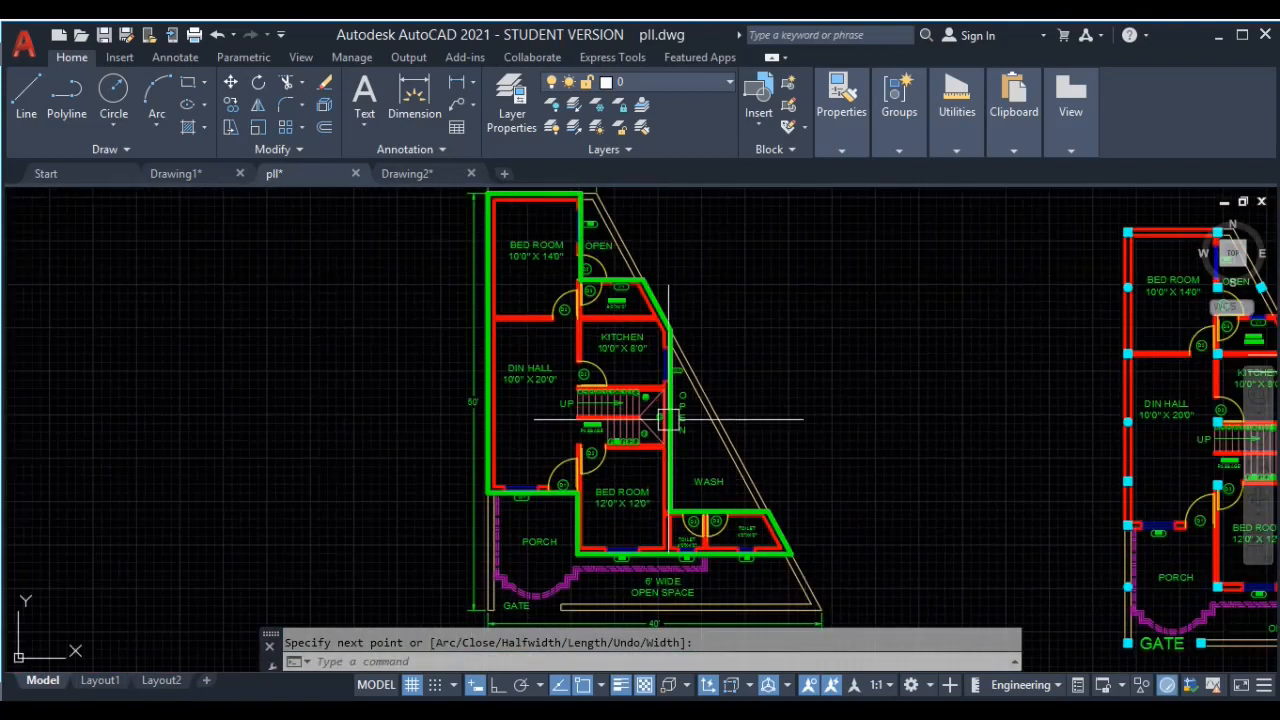
Move the traced built-up outline polyline off the floor plan into the empty space to its left
{"action": "scroll", "coordinate": [760, 400], "scroll_direction": "down", "scroll_amount": 2}
{"action": "scroll", "coordinate": [686, 309], "scroll_direction": "up", "scroll_amount": 2}
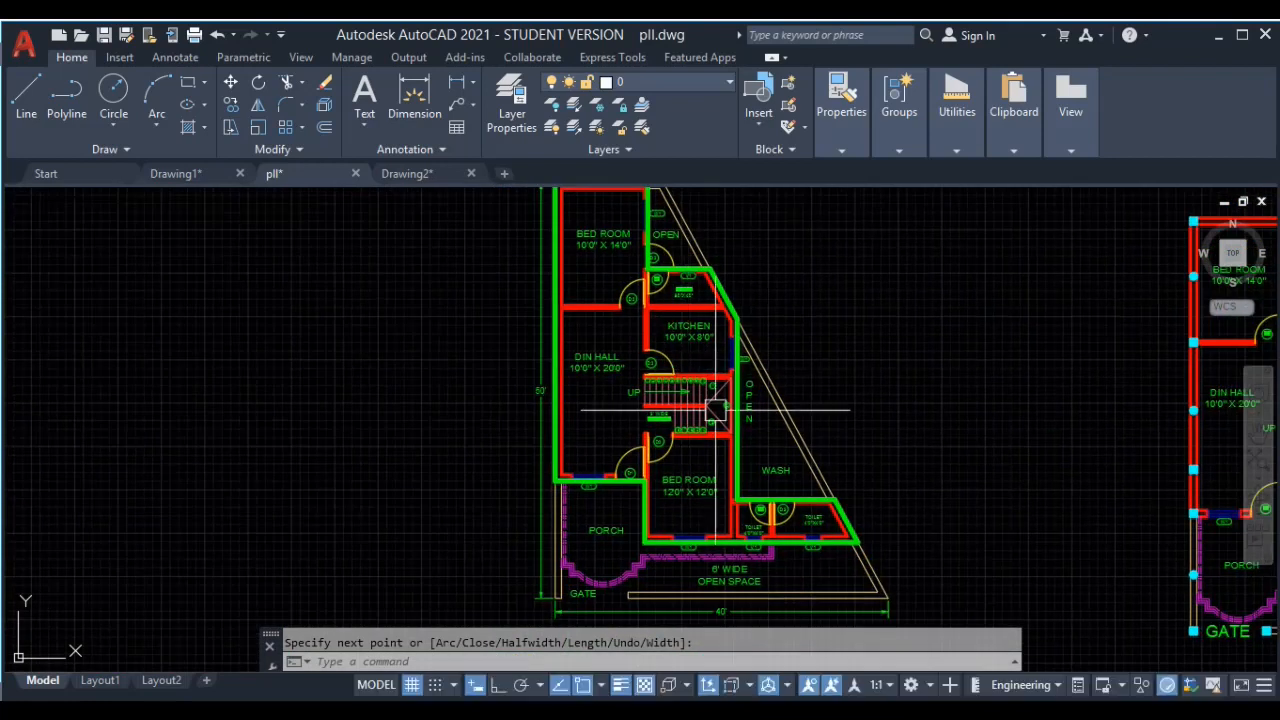
{"action": "left_click", "coordinate": [741, 483]}
{"action": "middle_click_drag", "start_coordinate": [815, 461], "coordinate": [920, 467]}
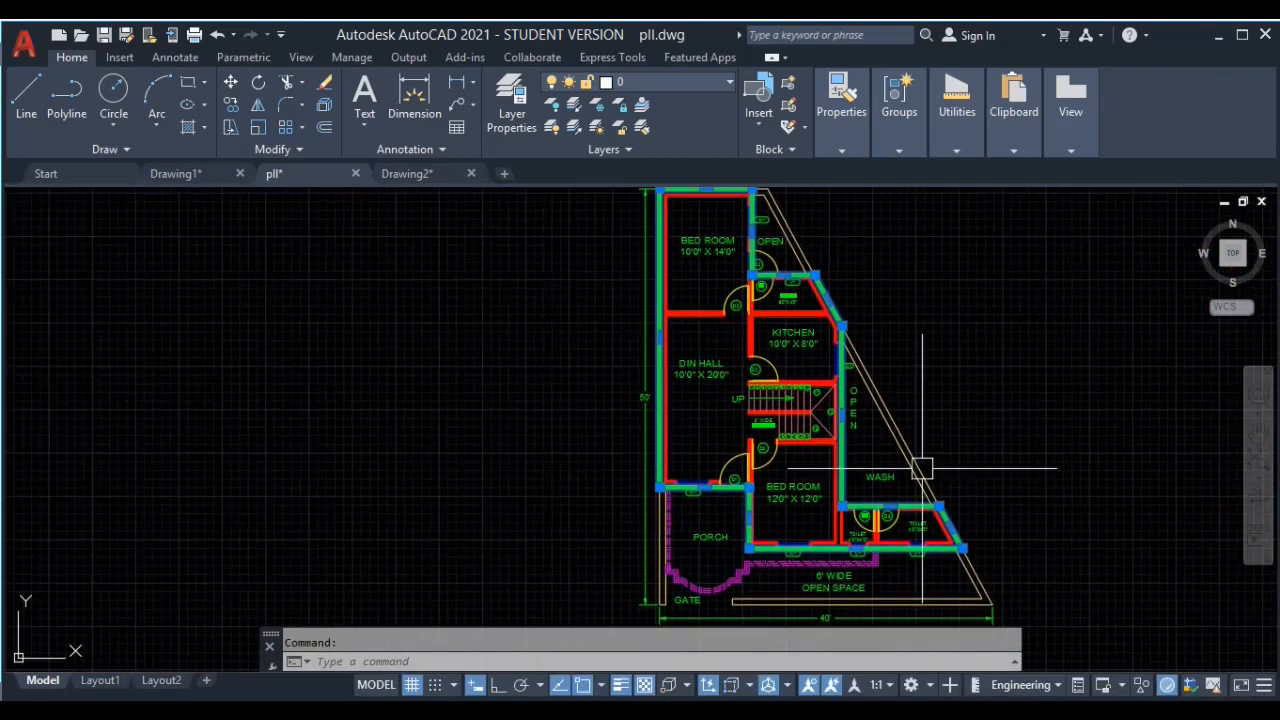
{"action": "type", "text": "m"}
{"action": "key", "text": "Return"}
{"action": "left_click", "coordinate": [866, 472]}
{"action": "left_click", "coordinate": [470, 461]}
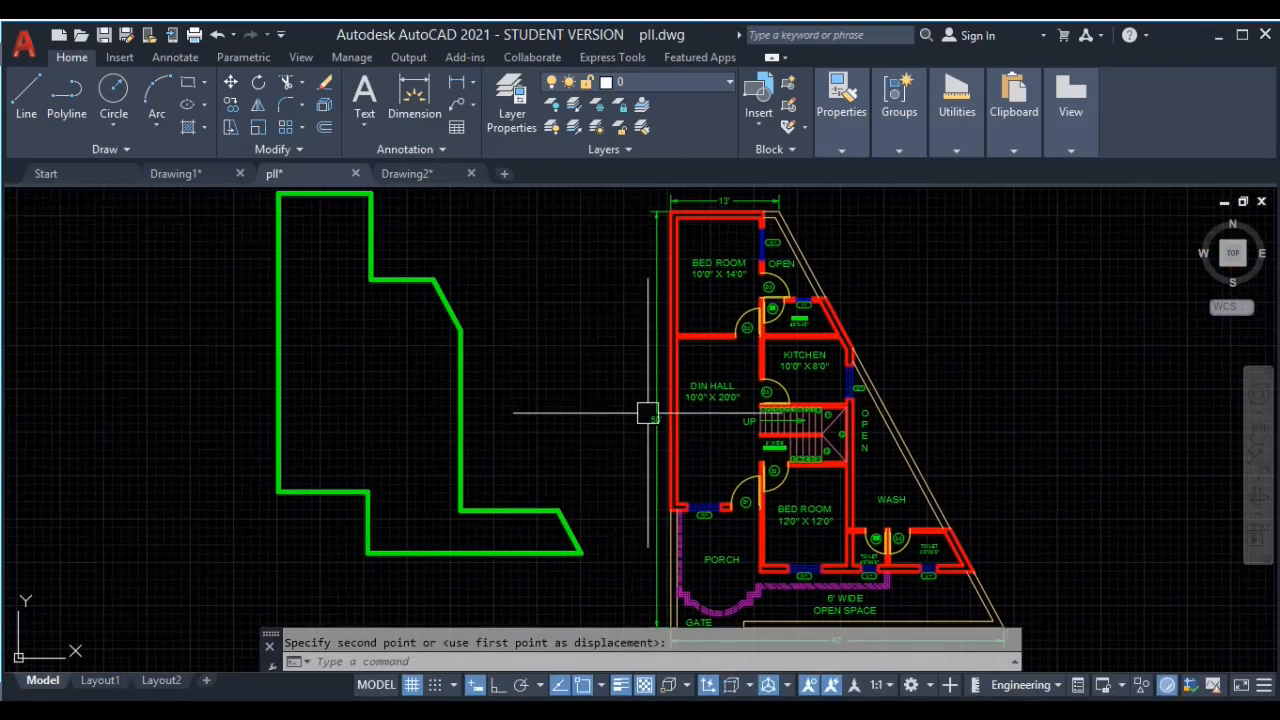
{"action": "scroll", "coordinate": [798, 437], "scroll_direction": "down", "scroll_amount": 2}
{"action": "scroll", "coordinate": [643, 363], "scroll_direction": "up", "scroll_amount": 2}
{"action": "left_click", "coordinate": [646, 340]}
{"action": "left_click", "coordinate": [551, 386]}
{"action": "middle_click_drag", "start_coordinate": [660, 362], "coordinate": [663, 431]}
{"action": "key", "text": "Escape"}
{"action": "left_click", "coordinate": [662, 393]}
{"action": "left_click", "coordinate": [711, 386]}
{"action": "type", "text": "QC"}
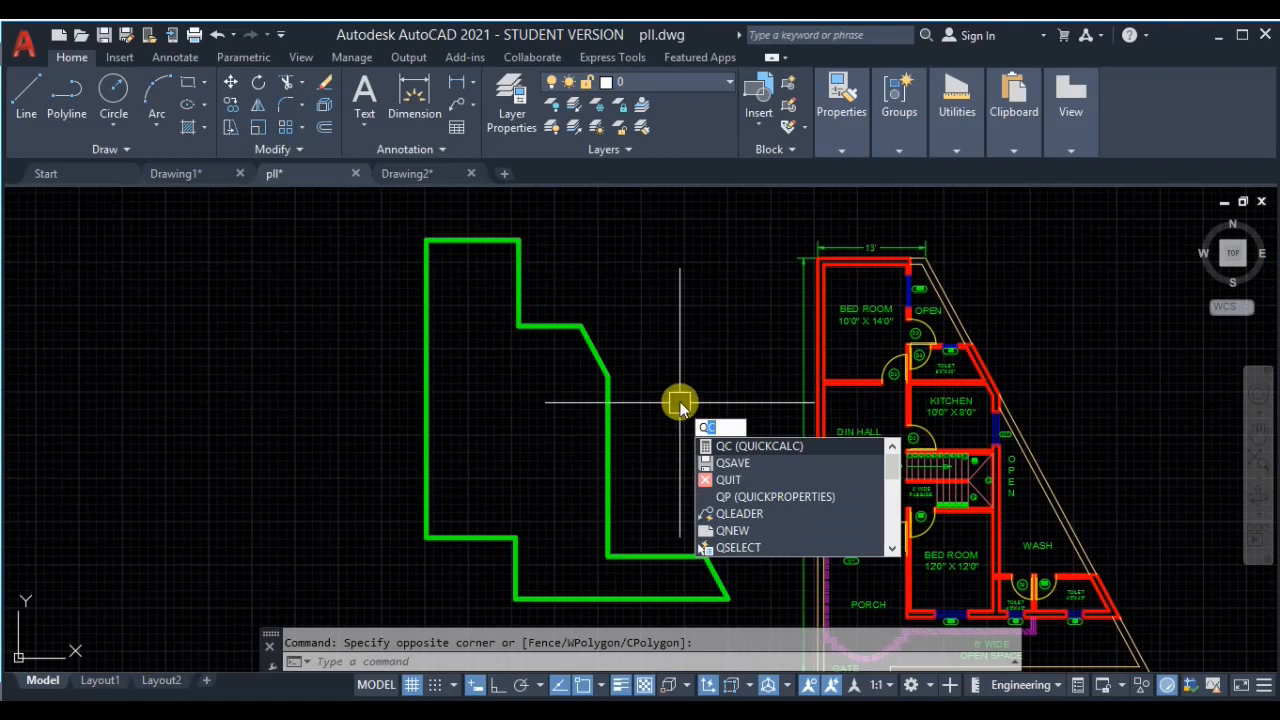
{"action": "key", "text": "Escape"}
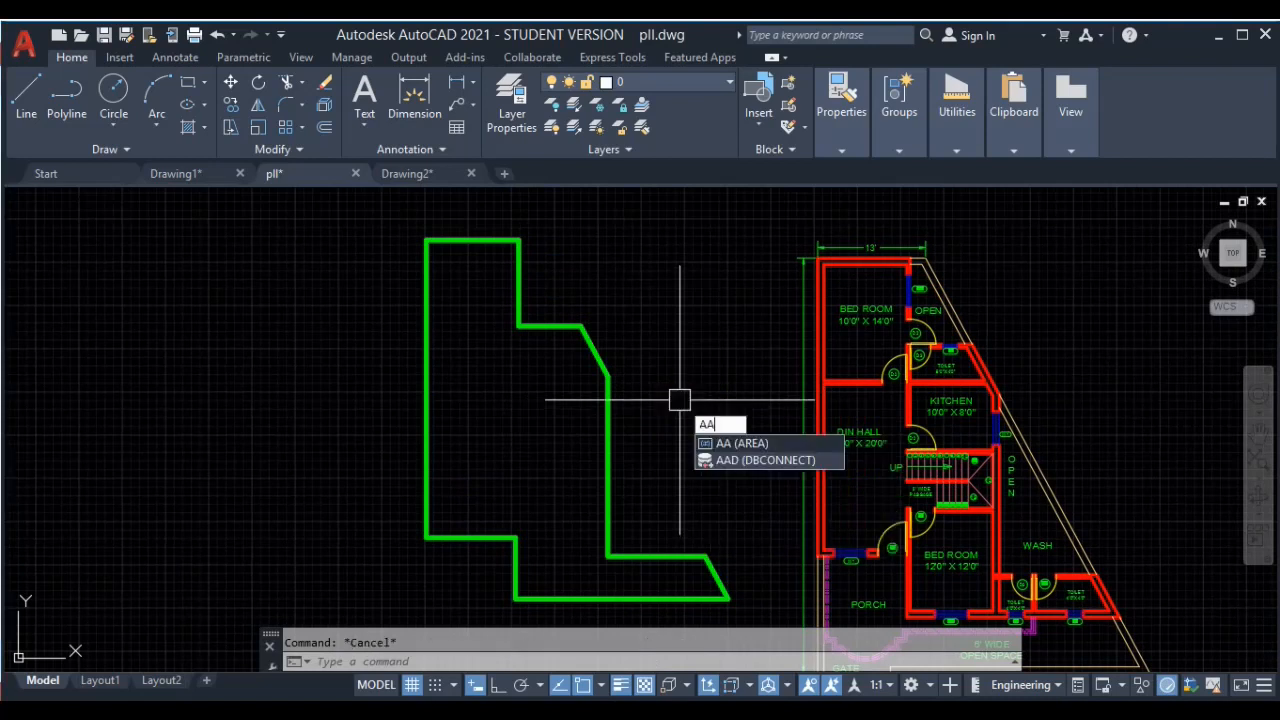
Measure the area of the moved built-up outline with AREA, using the Object option
{"action": "key", "text": "Return"}
{"action": "key", "text": "Return"}
{"action": "left_click", "coordinate": [609, 383]}
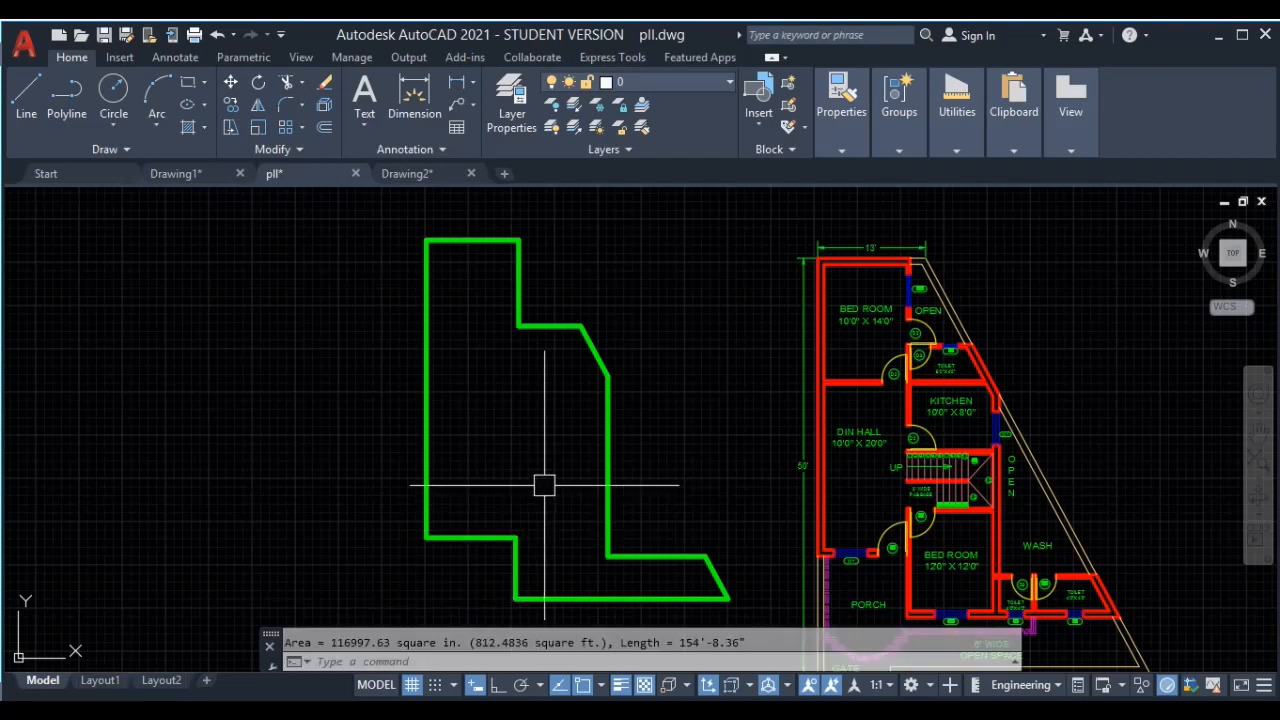
{"action": "middle_click_drag", "start_coordinate": [544, 486], "coordinate": [577, 446]}
{"action": "key", "text": "Escape"}
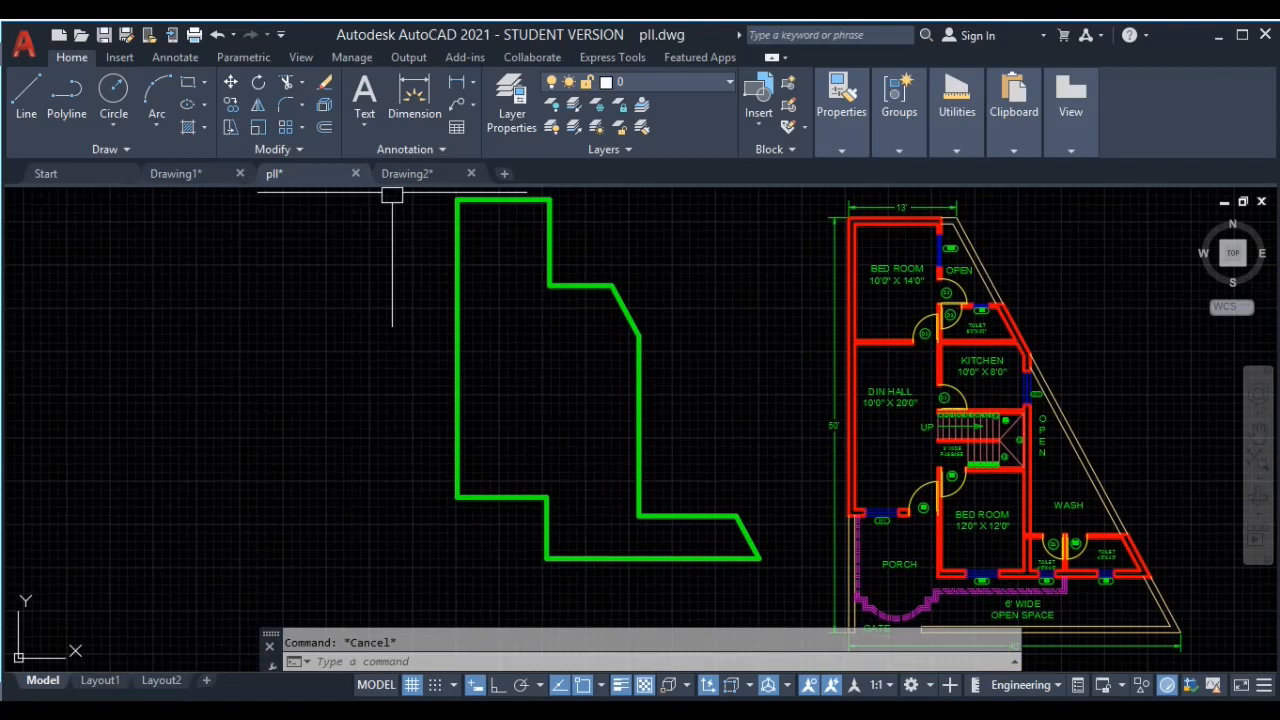
{"action": "middle_click_drag", "start_coordinate": [818, 444], "coordinate": [672, 438]}
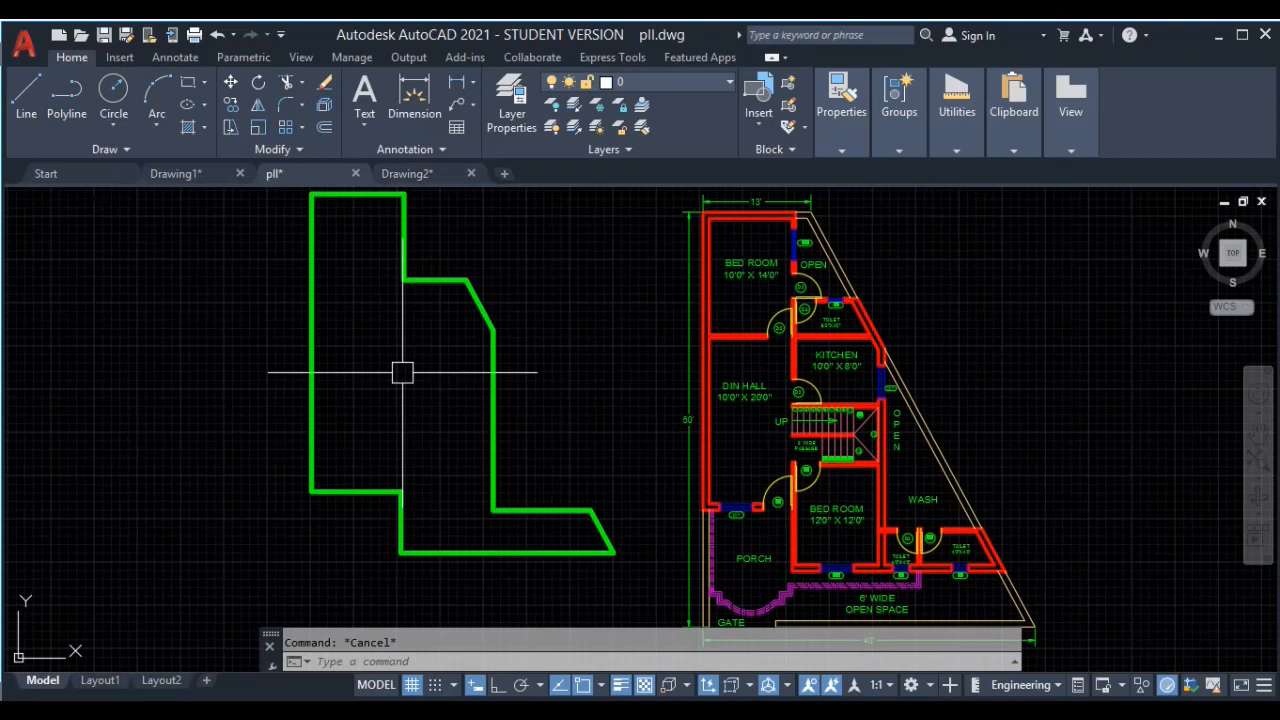
Switch to Drawing2 and draw a circle with a radius of about 1'-2 7/16" above the quadrilaterals
{"action": "left_click", "coordinate": [414, 180]}
{"action": "scroll", "coordinate": [590, 390], "scroll_direction": "down", "scroll_amount": 2}
{"action": "middle_click_drag", "start_coordinate": [600, 400], "coordinate": [624, 434]}
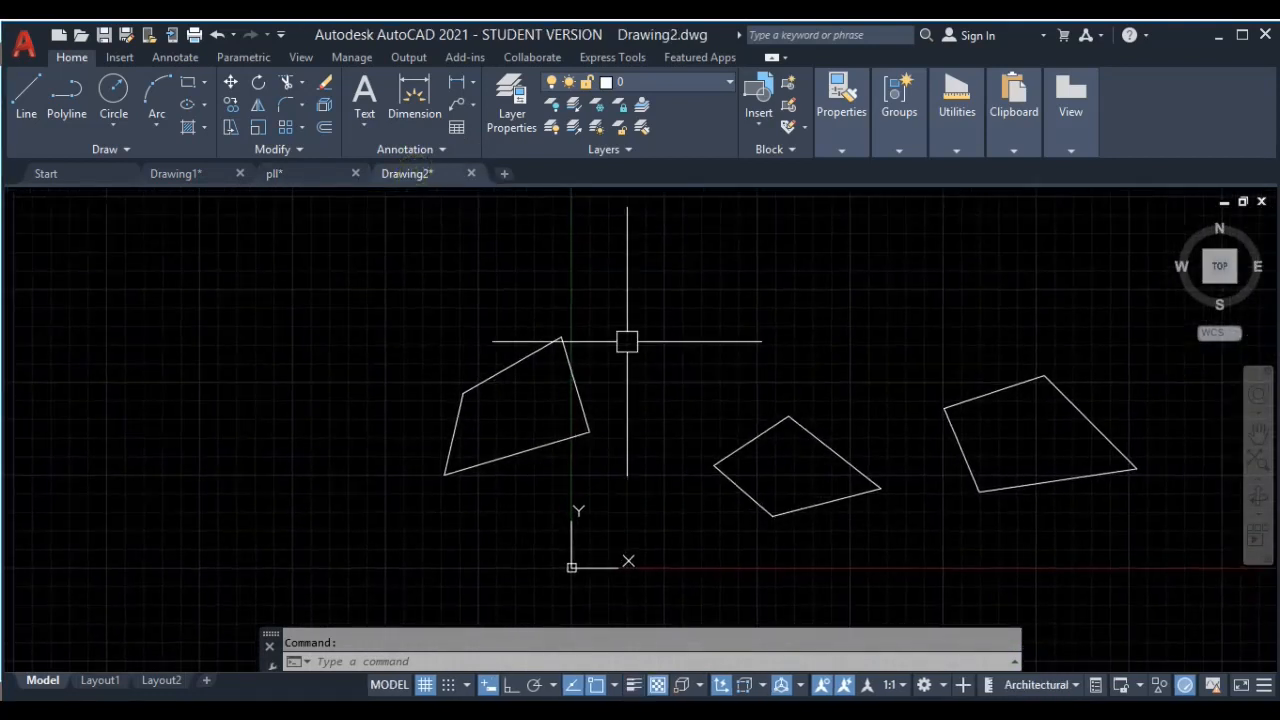
{"action": "middle_click_drag", "start_coordinate": [625, 341], "coordinate": [668, 431]}
{"action": "type", "text": "c"}
{"action": "key", "text": "Return"}
{"action": "left_click", "coordinate": [705, 317]}
{"action": "left_click", "coordinate": [801, 268]}
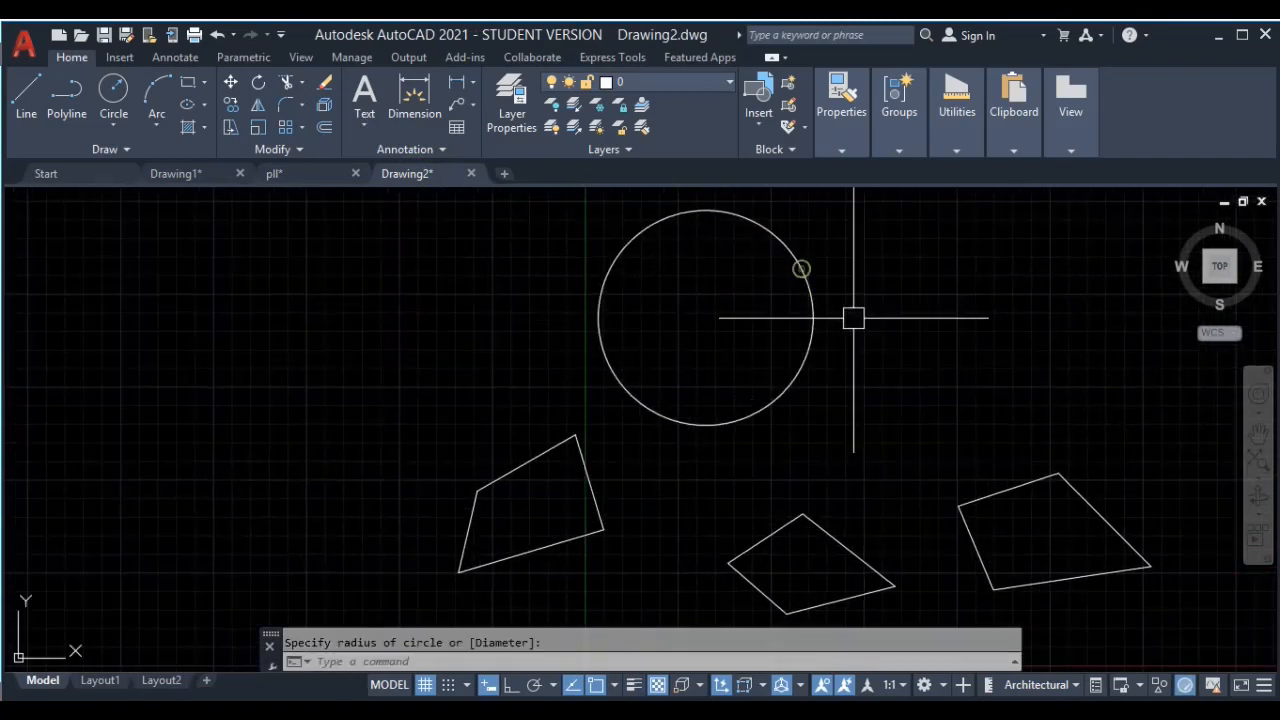
Draw a second, slightly smaller circle centred on the first circle's right quadrant so that the two overlap
{"action": "key", "text": "Return"}
{"action": "left_click", "coordinate": [814, 318]}
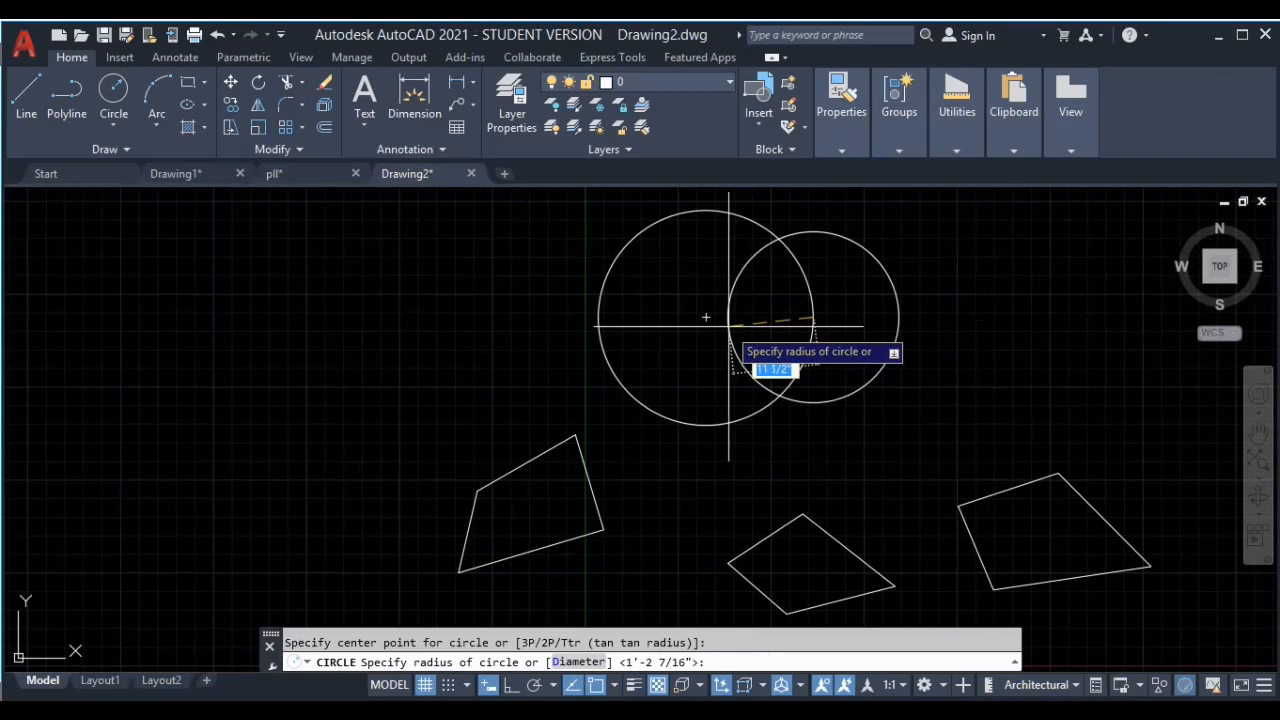
{"action": "left_click", "coordinate": [720, 326]}
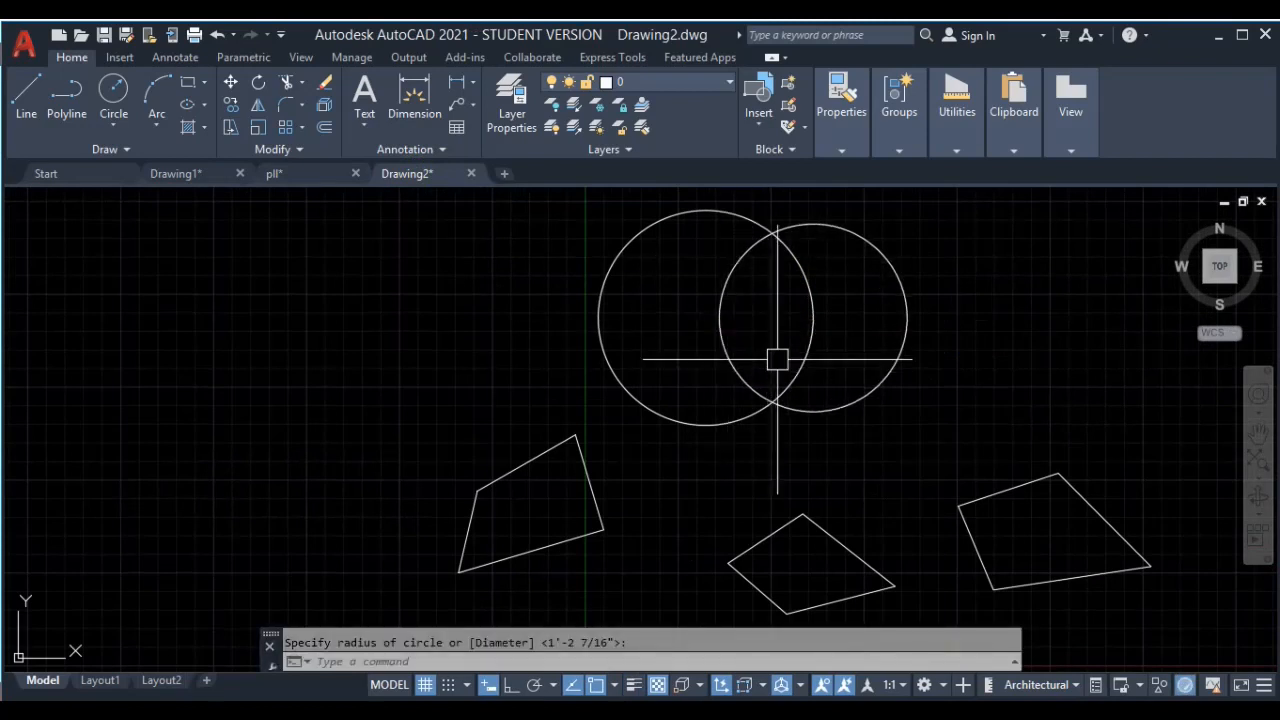
Measure the area of the smaller right circle with AREA, using the Object option
{"action": "scroll", "coordinate": [760, 314], "scroll_direction": "up", "scroll_amount": 2}
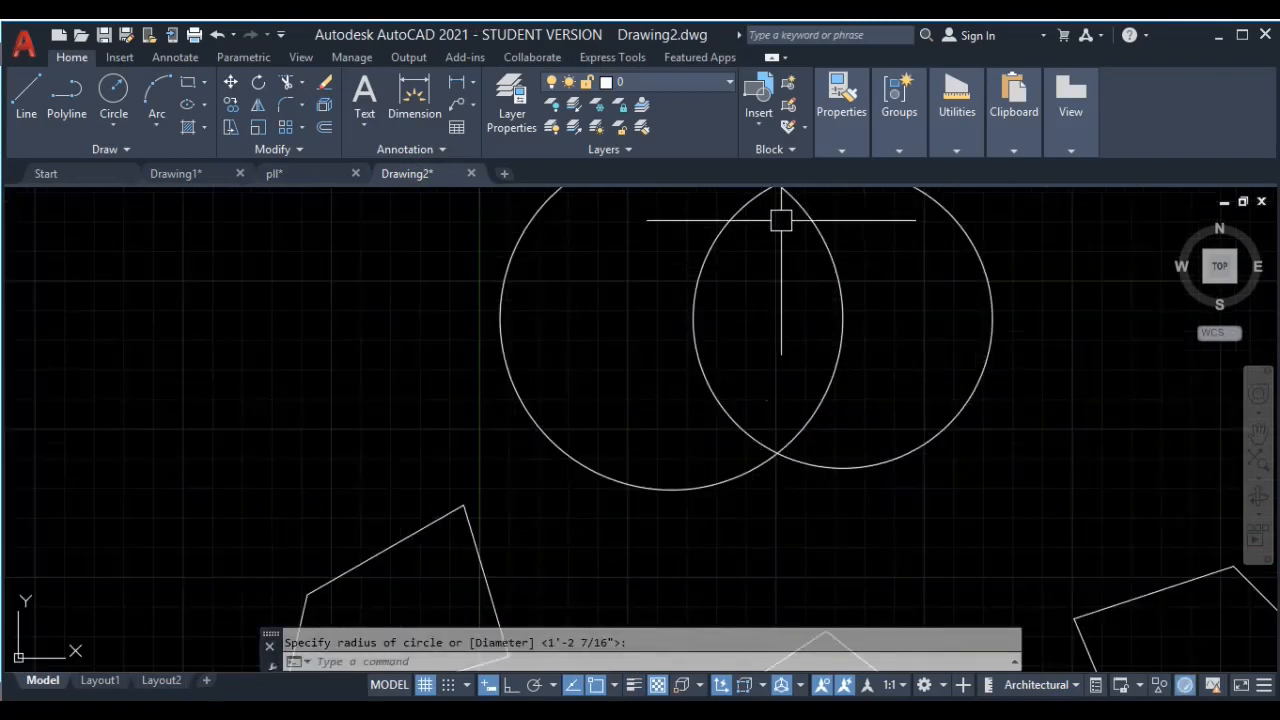
{"action": "middle_click_drag", "start_coordinate": [785, 306], "coordinate": [783, 360]}
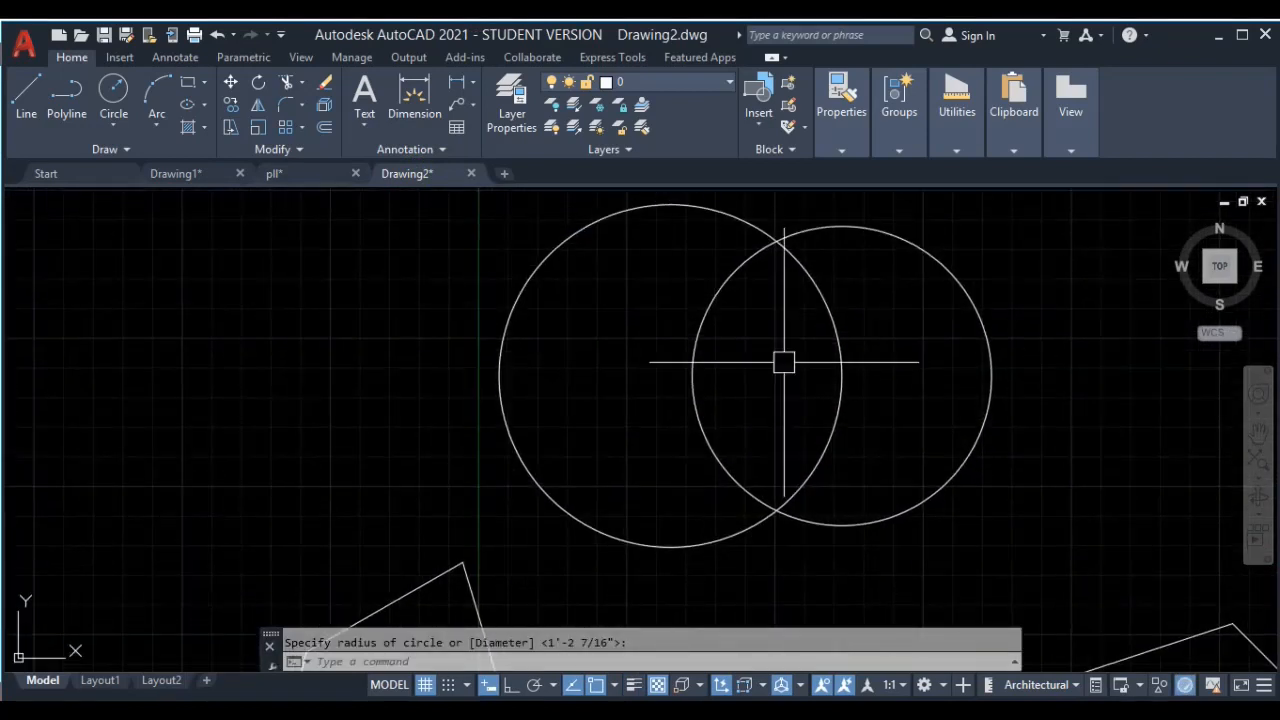
{"action": "left_click", "coordinate": [817, 232]}
{"action": "middle_click_drag", "start_coordinate": [857, 389], "coordinate": [796, 372]}
{"action": "key", "text": "Escape"}
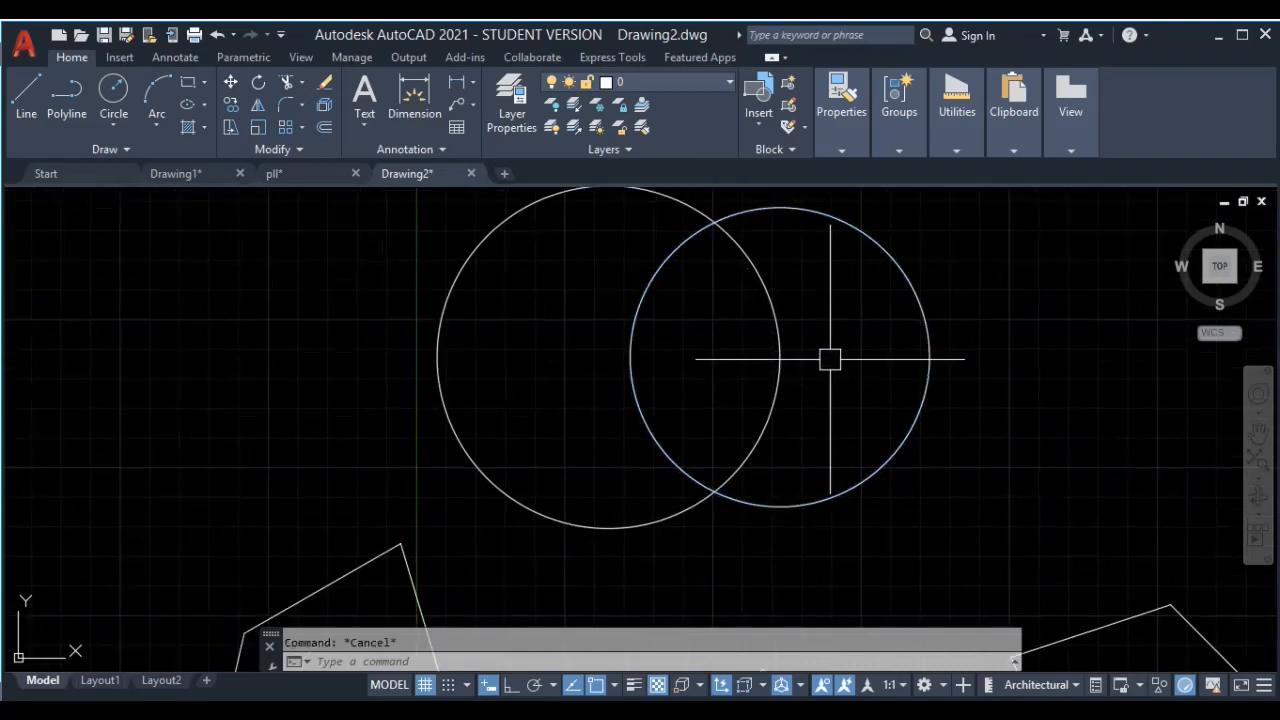
{"action": "type", "text": "aa"}
{"action": "key", "text": "Return"}
{"action": "key", "text": "Return"}
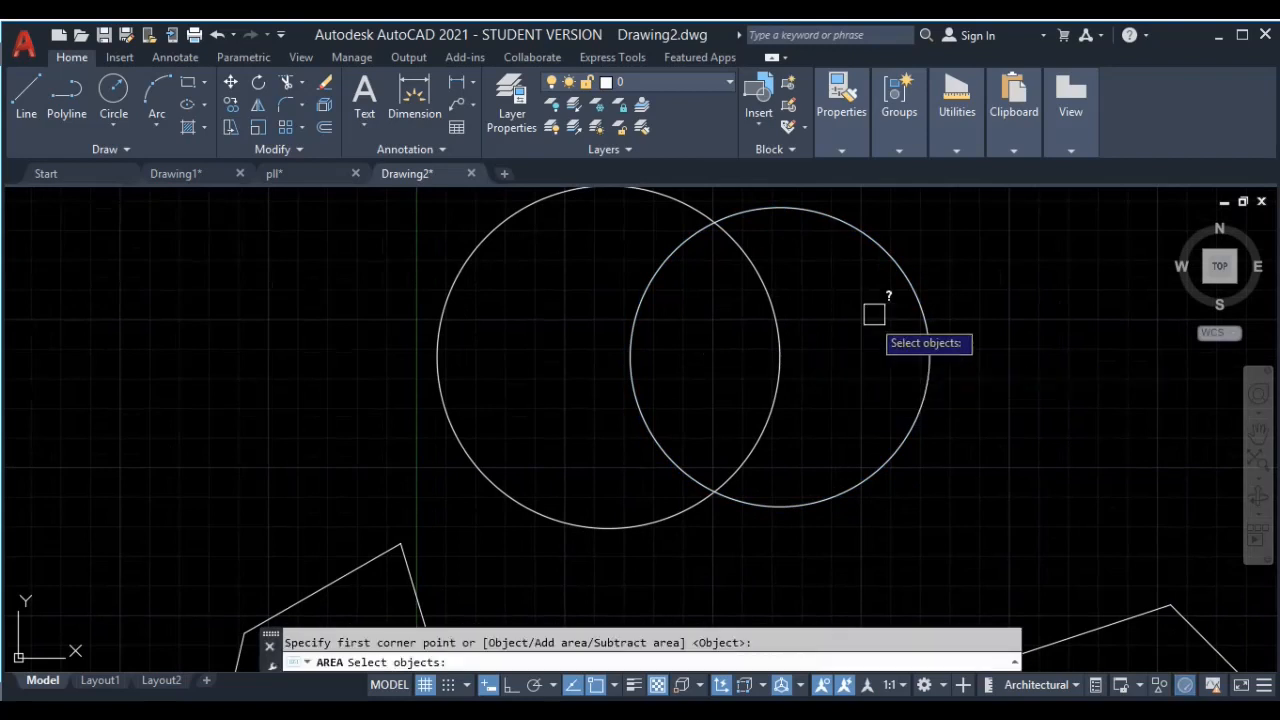
{"action": "left_click", "coordinate": [900, 272]}
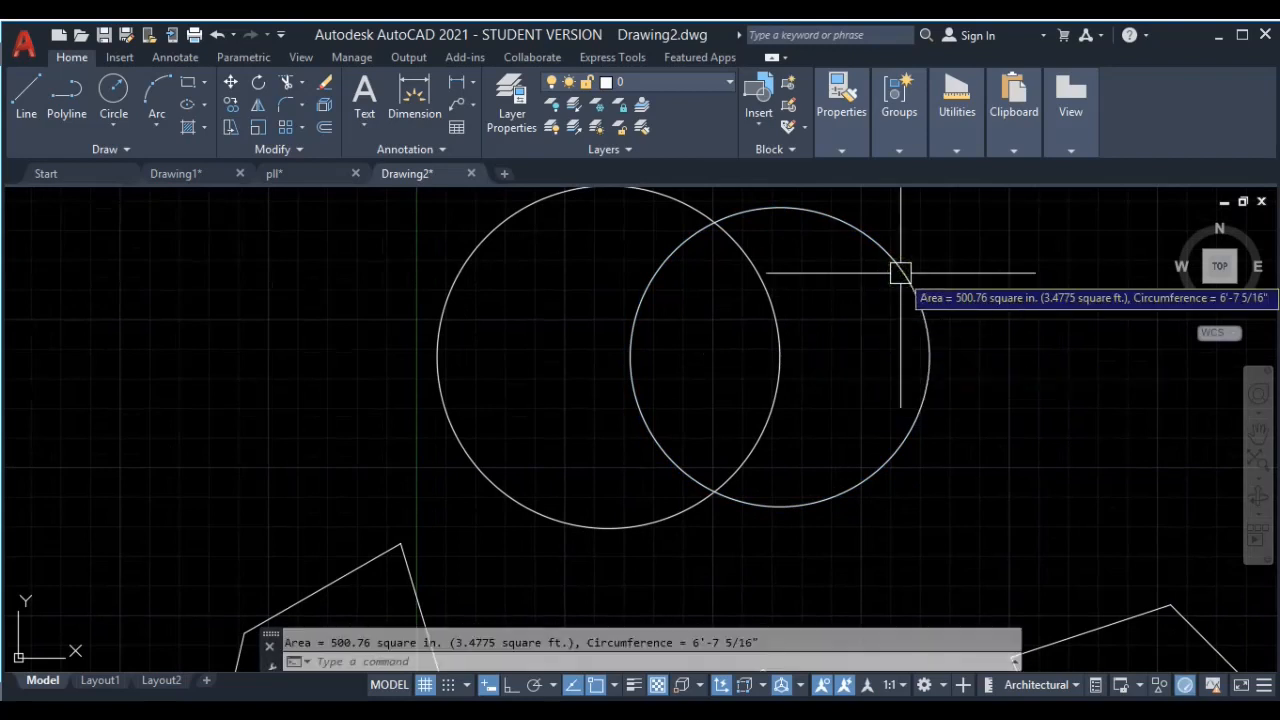
{"action": "key", "text": "Escape"}
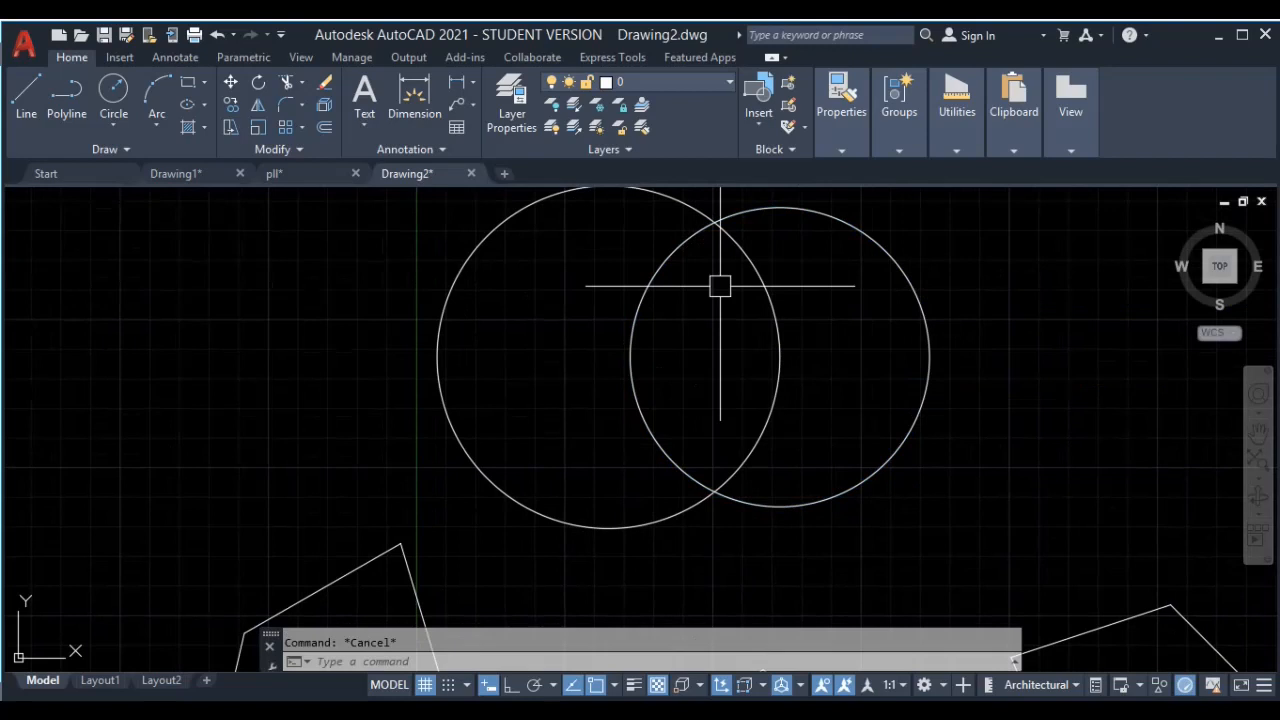
{"action": "middle_click_drag", "start_coordinate": [540, 458], "coordinate": [744, 455]}
{"action": "middle_click_drag", "start_coordinate": [468, 329], "coordinate": [554, 383]}
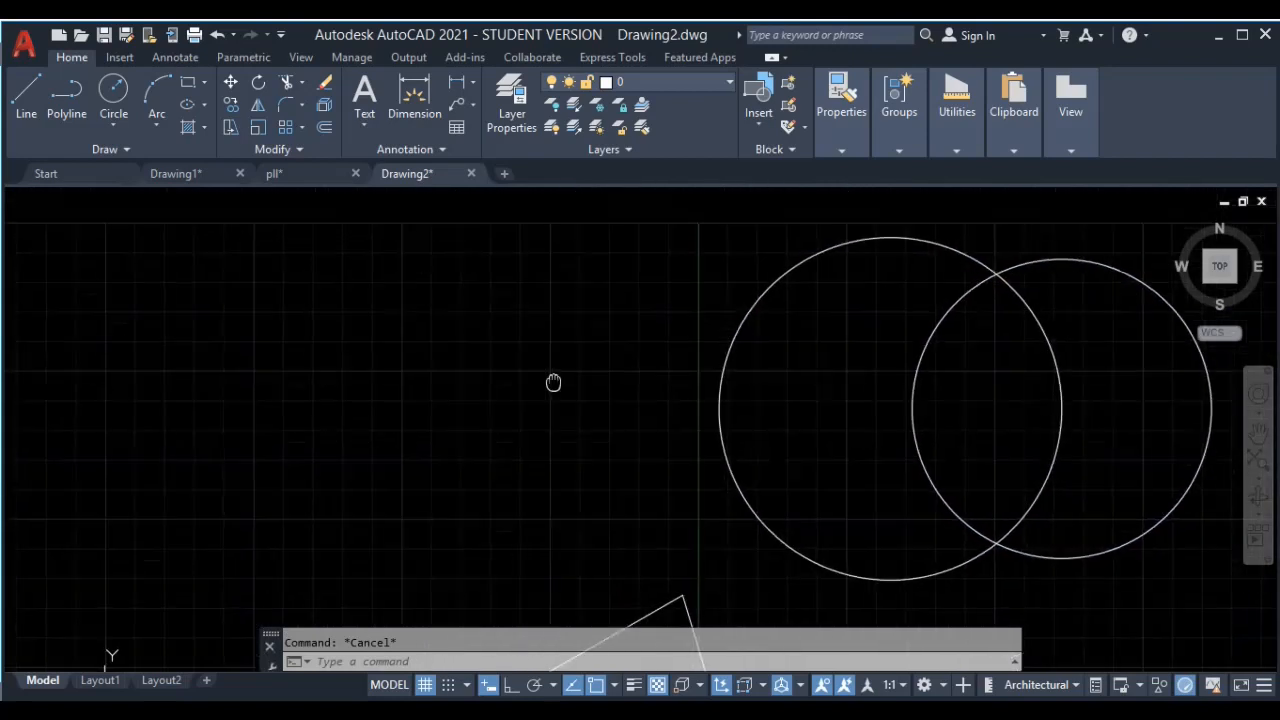
{"action": "type", "text": "c"}
{"action": "key", "text": "Return"}
{"action": "type", "text": "r"}
{"action": "key", "text": "Escape"}
Draw two overlapping rectangles to the left of the circles, the second larger and covering part of the first
{"action": "type", "text": "rec"}
{"action": "key", "text": "Return"}
{"action": "left_click", "coordinate": [248, 286]}
{"action": "left_click", "coordinate": [463, 481]}
{"action": "key", "text": "Return"}
{"action": "left_click", "coordinate": [96, 257]}
{"action": "left_click", "coordinate": [362, 507]}
{"action": "key", "text": "Escape"}
{"action": "middle_click_drag", "start_coordinate": [158, 551], "coordinate": [277, 549]}
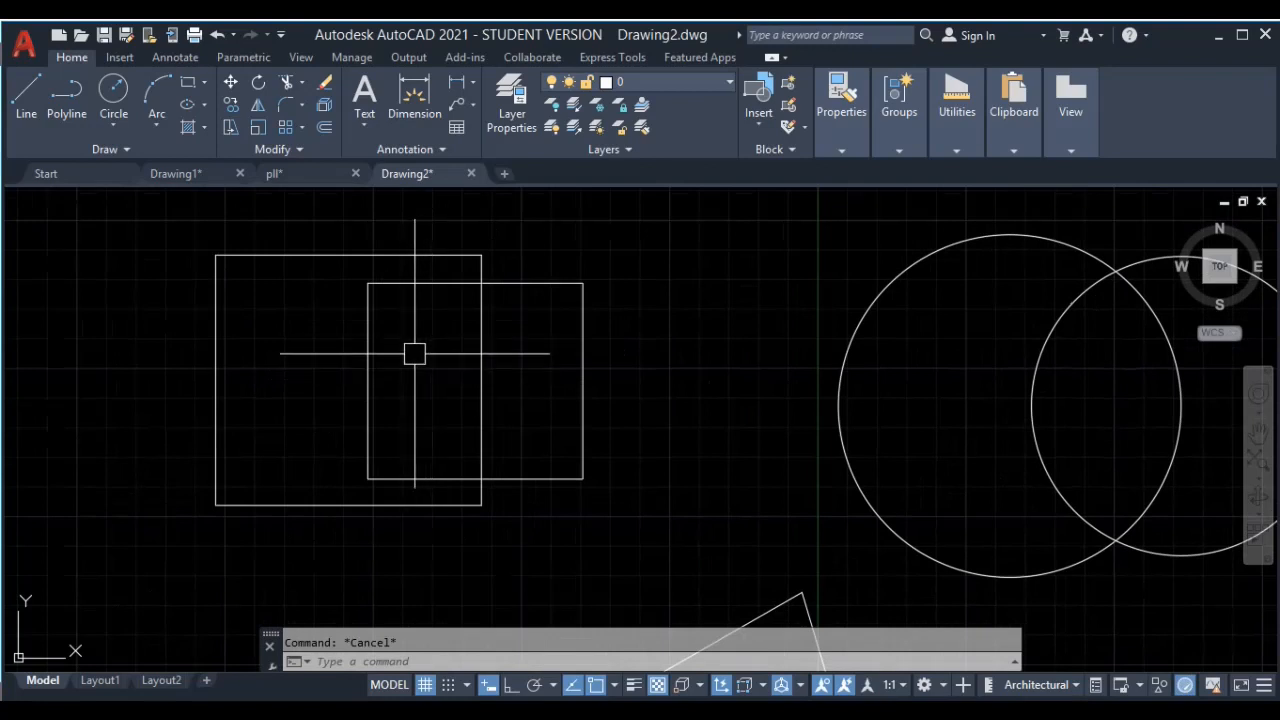
Set the current object color to Green and the lineweight to 0.30 mm
{"action": "type", "text": "p"}
{"action": "key", "text": "Escape"}
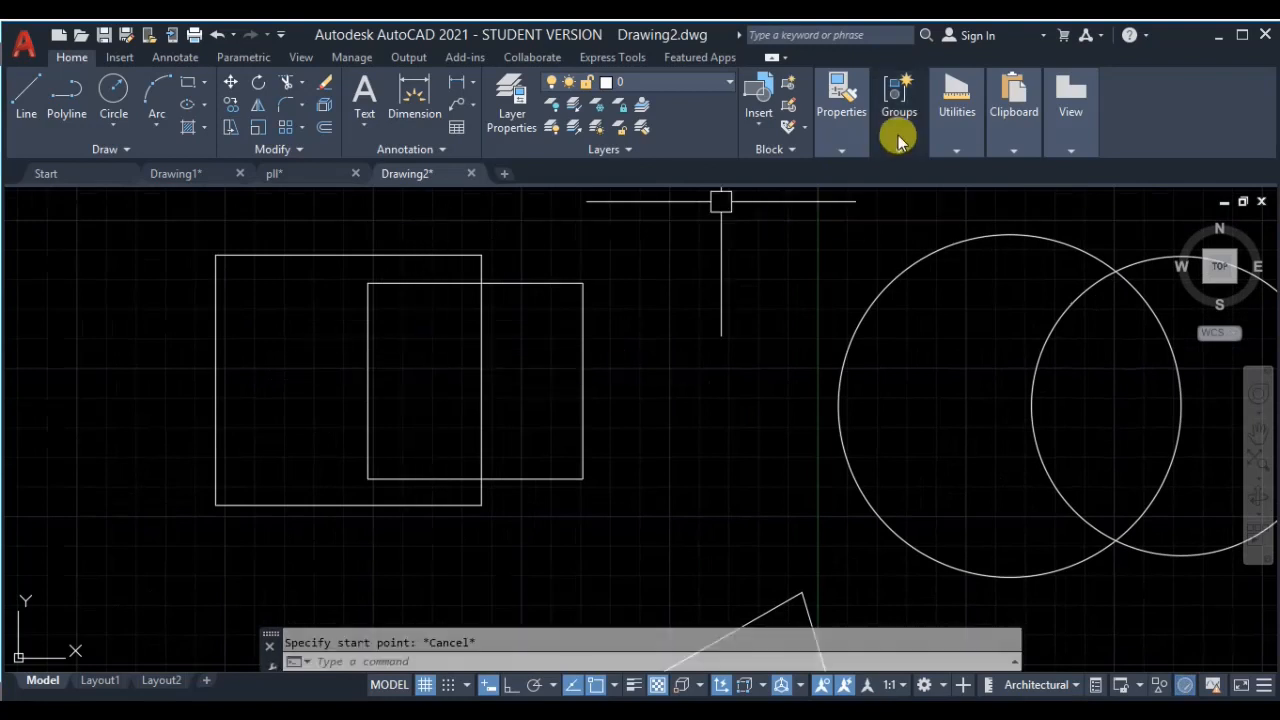
{"action": "left_click", "coordinate": [843, 118]}
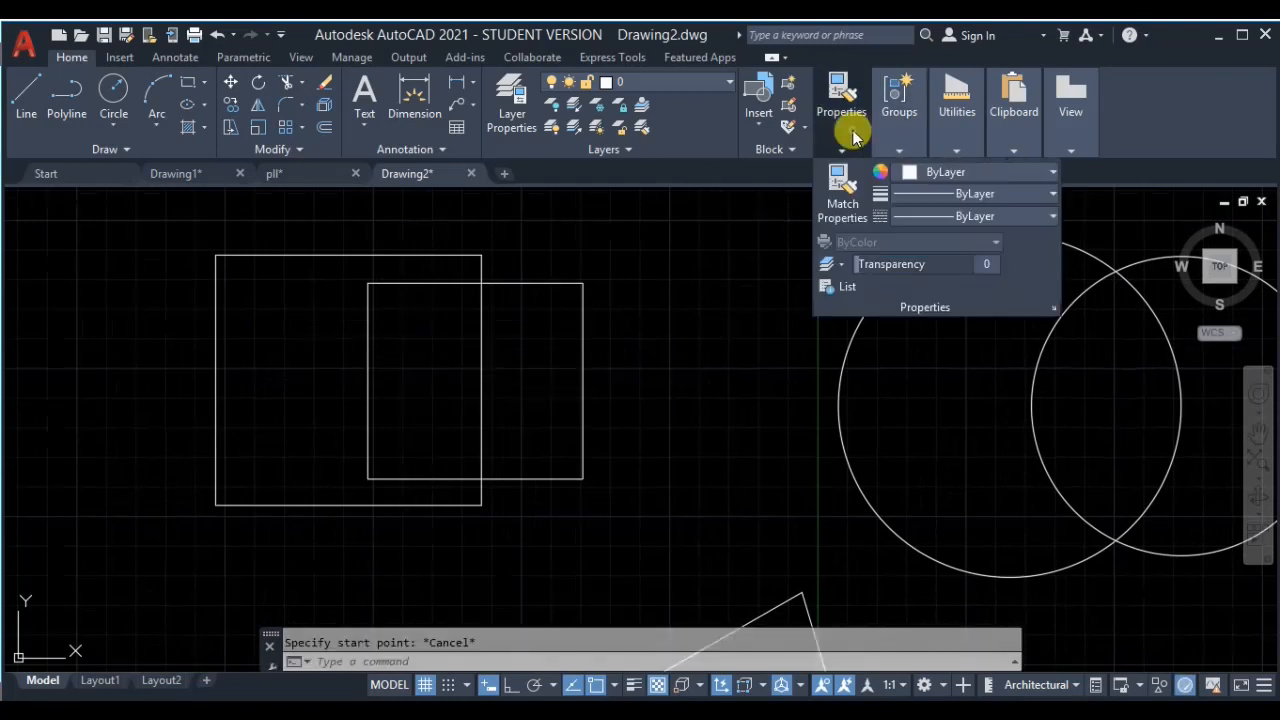
{"action": "left_click", "coordinate": [938, 172]}
{"action": "left_click", "coordinate": [945, 365]}
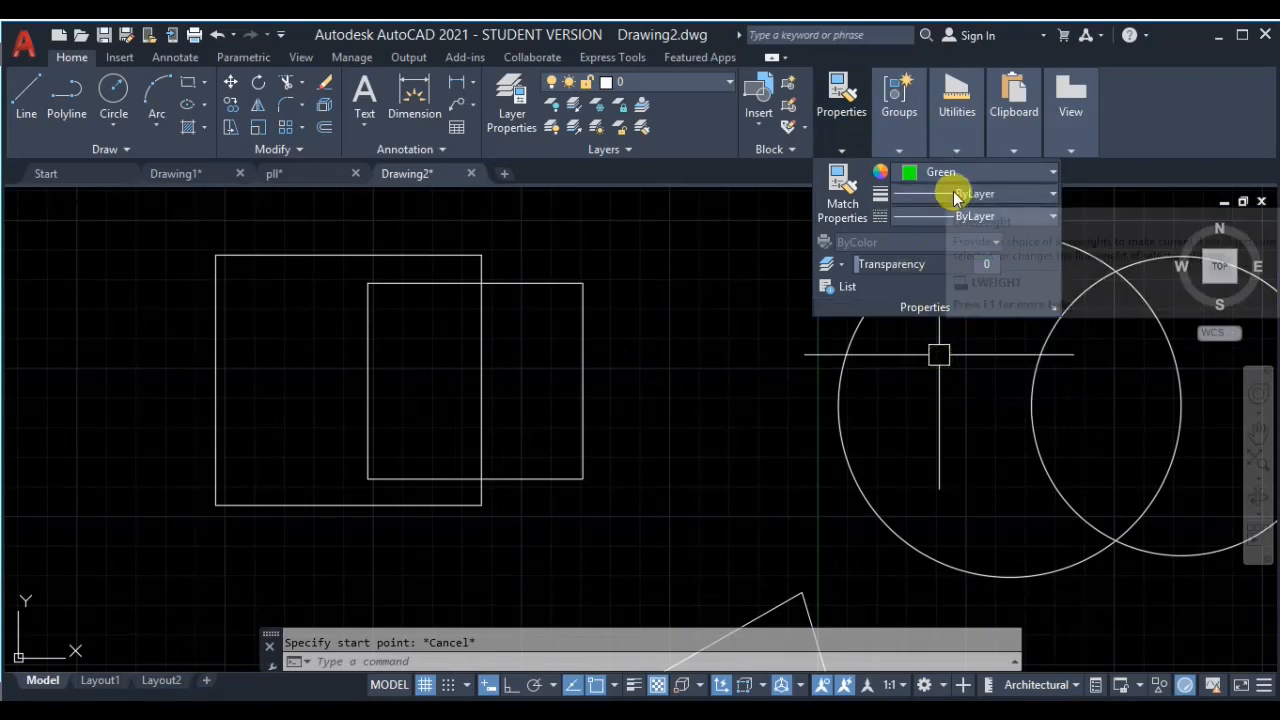
{"action": "left_click", "coordinate": [955, 195]}
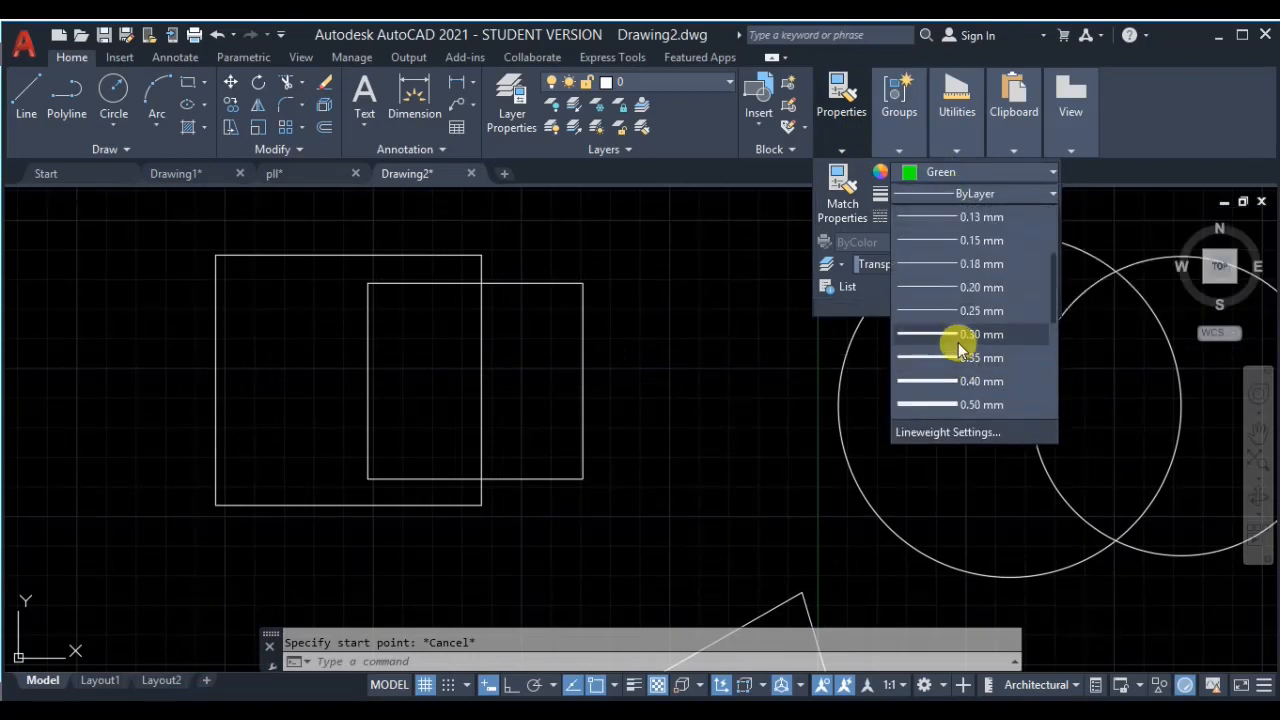
{"action": "left_click", "coordinate": [958, 342]}
{"action": "type", "text": "pl"}
{"action": "key", "text": "Return"}
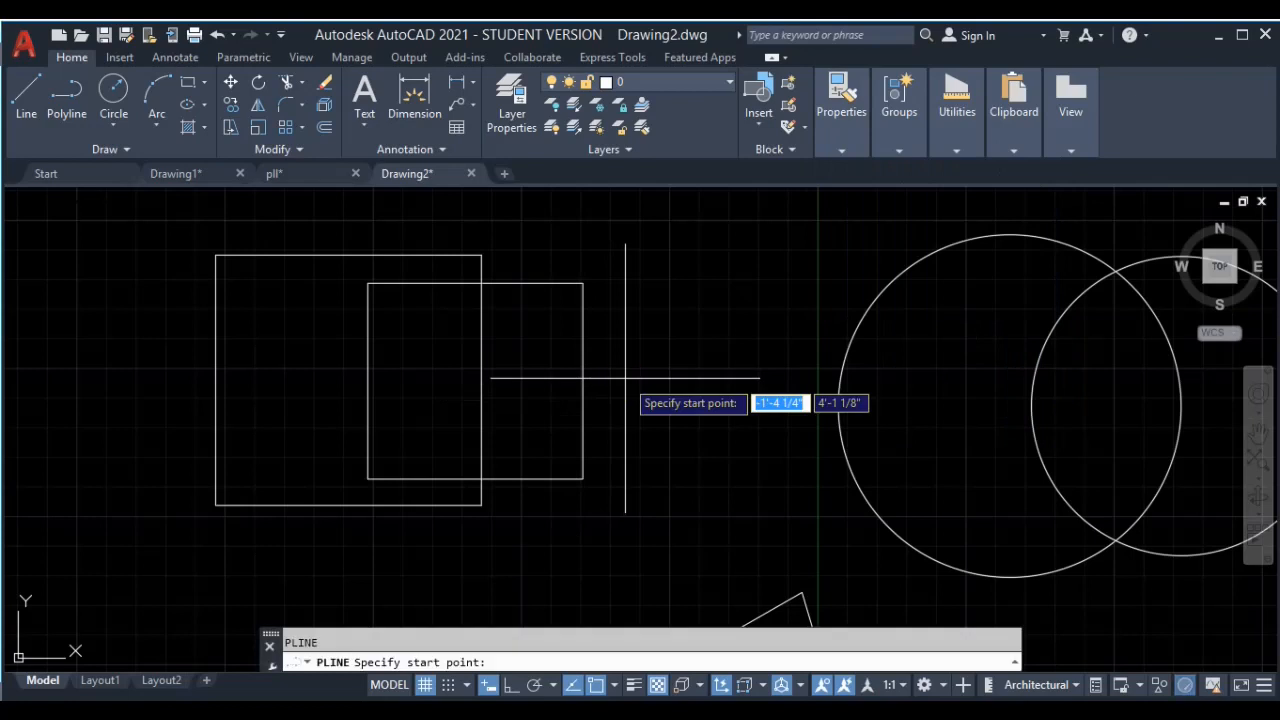
{"action": "key", "text": "Escape"}
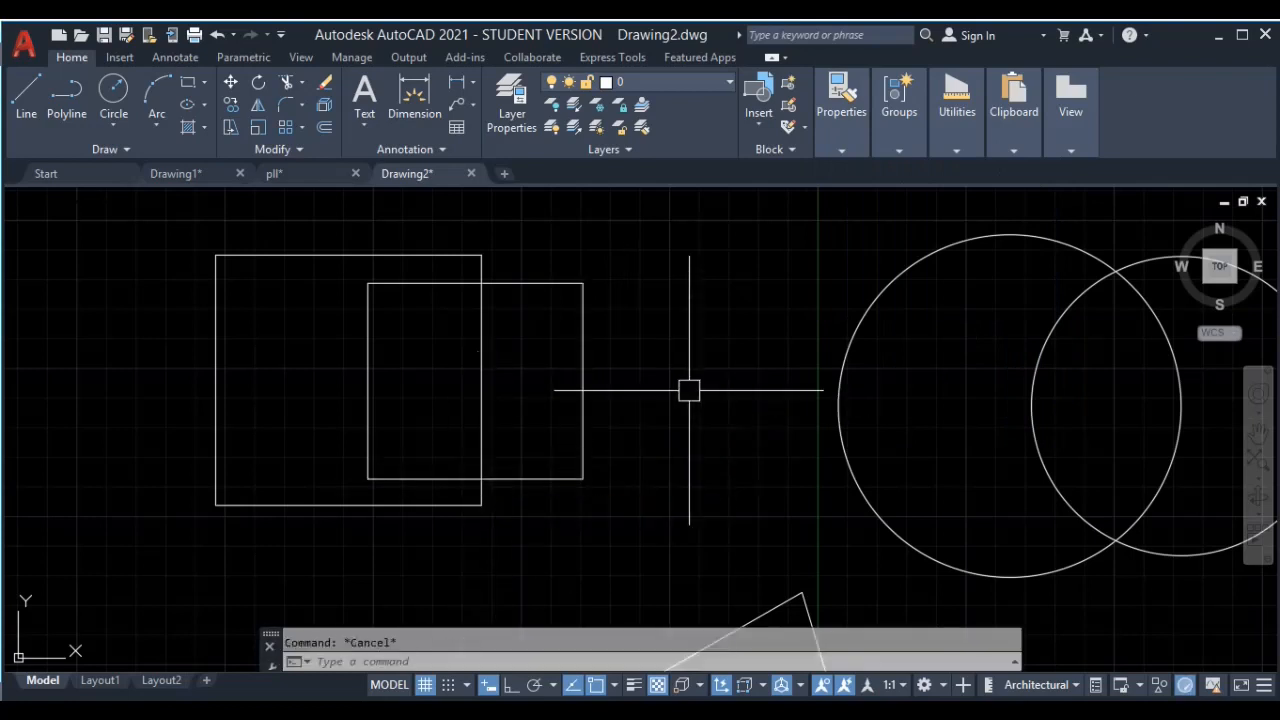
Measure the area of the rectangles' overlap with AREA by picking its four corners
{"action": "type", "text": "aa"}
{"action": "key", "text": "Return"}
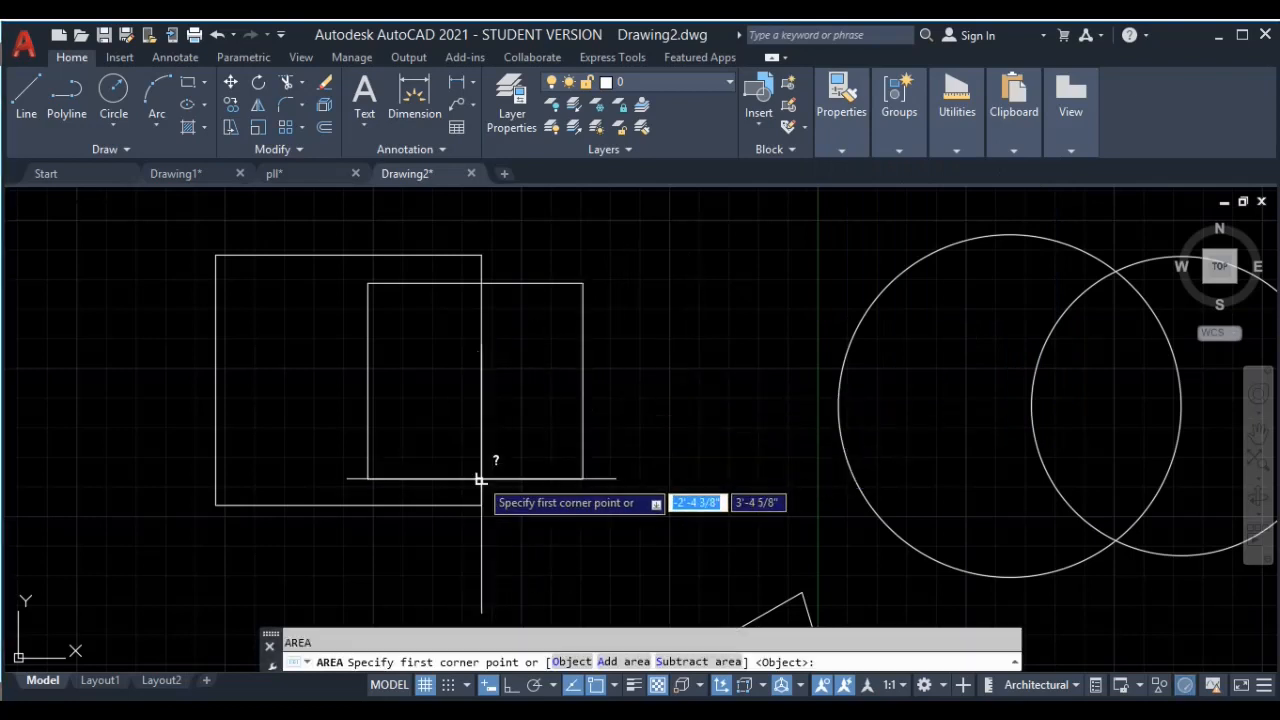
{"action": "left_click", "coordinate": [480, 478]}
{"action": "left_click", "coordinate": [481, 284]}
{"action": "left_click", "coordinate": [368, 284]}
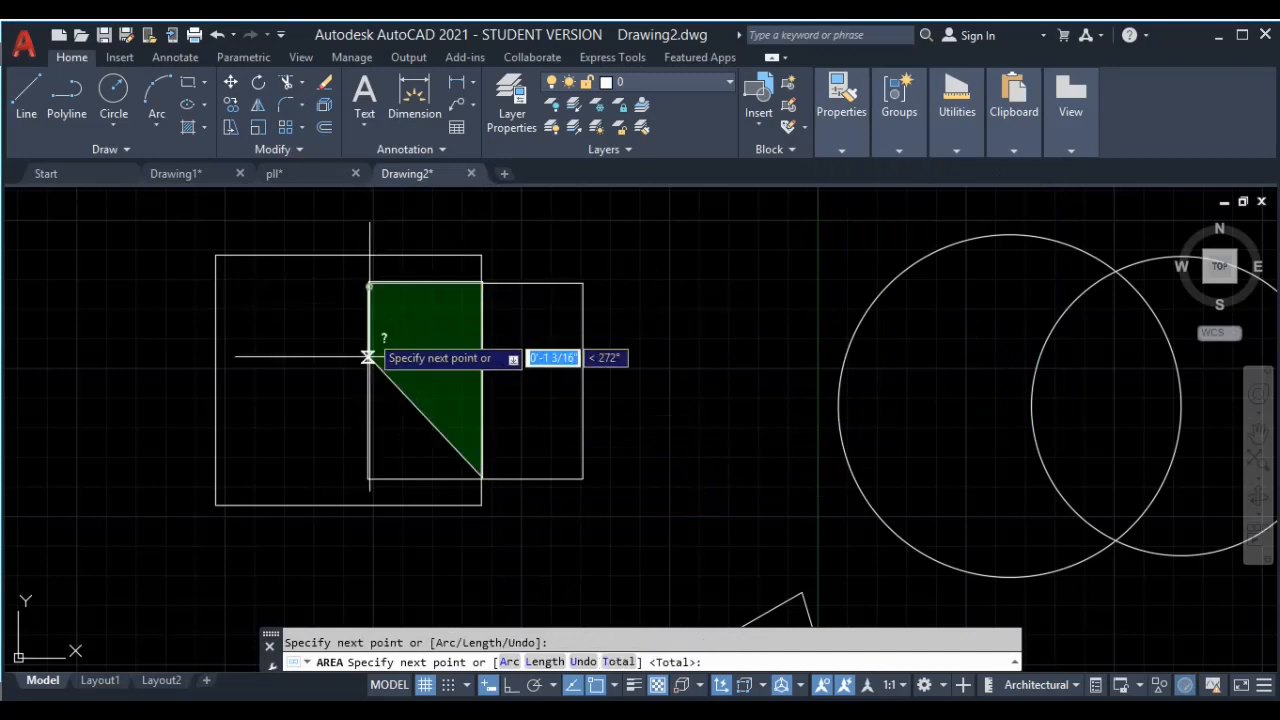
{"action": "left_click", "coordinate": [368, 478]}
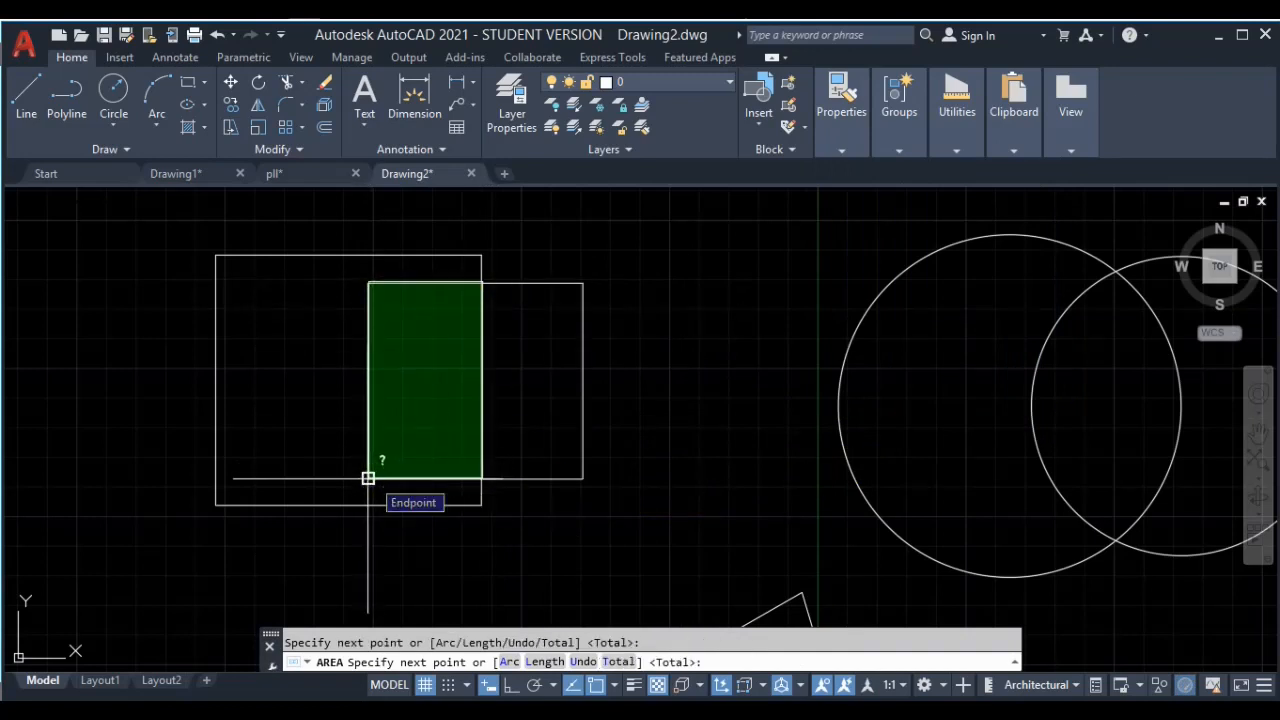
{"action": "key", "text": "Return"}
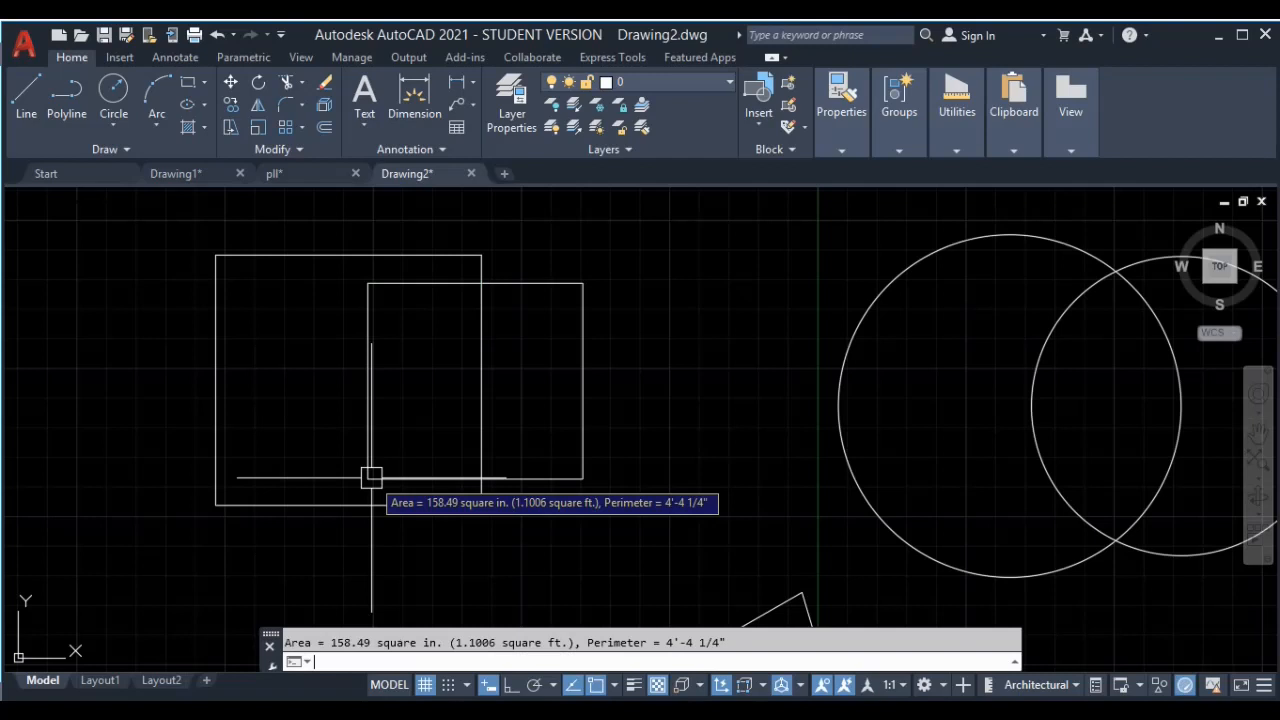
{"action": "key", "text": "Escape"}
Trim both rectangles so that only the boundary of their overlapping region is left
{"action": "scroll", "coordinate": [550, 398], "scroll_direction": "down", "scroll_amount": 2}
{"action": "scroll", "coordinate": [457, 368], "scroll_direction": "up", "scroll_amount": 4}
{"action": "scroll", "coordinate": [542, 397], "scroll_direction": "down", "scroll_amount": 2}
{"action": "middle_click_drag", "start_coordinate": [540, 396], "coordinate": [523, 351]}
{"action": "type", "text": "tr"}
{"action": "key", "text": "Return"}
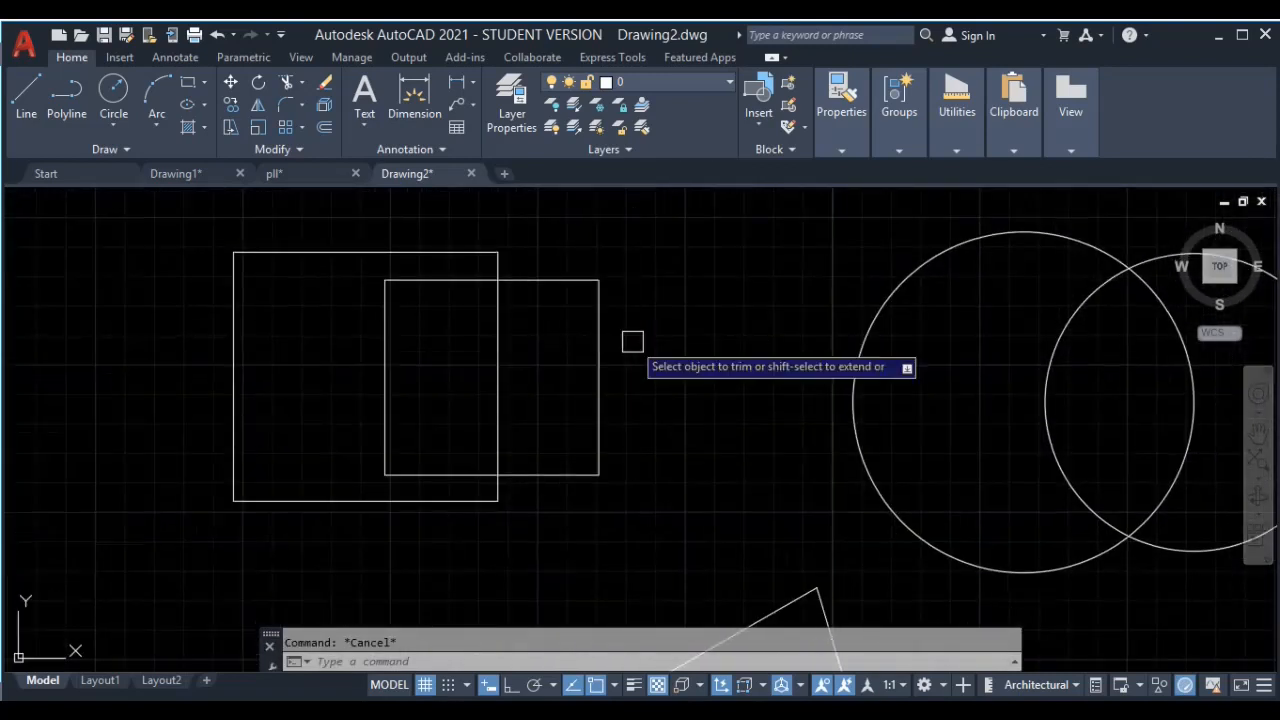
{"action": "left_click", "coordinate": [632, 342]}
{"action": "left_click", "coordinate": [546, 366]}
{"action": "left_click", "coordinate": [529, 248]}
{"action": "left_click", "coordinate": [415, 252]}
{"action": "left_click", "coordinate": [500, 247]}
{"action": "left_click", "coordinate": [531, 277]}
{"action": "left_click", "coordinate": [543, 471]}
{"action": "left_click", "coordinate": [497, 492]}
{"action": "left_click", "coordinate": [425, 509]}
{"action": "left_click", "coordinate": [269, 409]}
{"action": "left_click", "coordinate": [180, 409]}
{"action": "key", "text": "Escape"}
{"action": "key", "text": "Escape"}
Join the remaining segments of the overlap boundary into a single polyline
{"action": "left_click", "coordinate": [537, 366]}
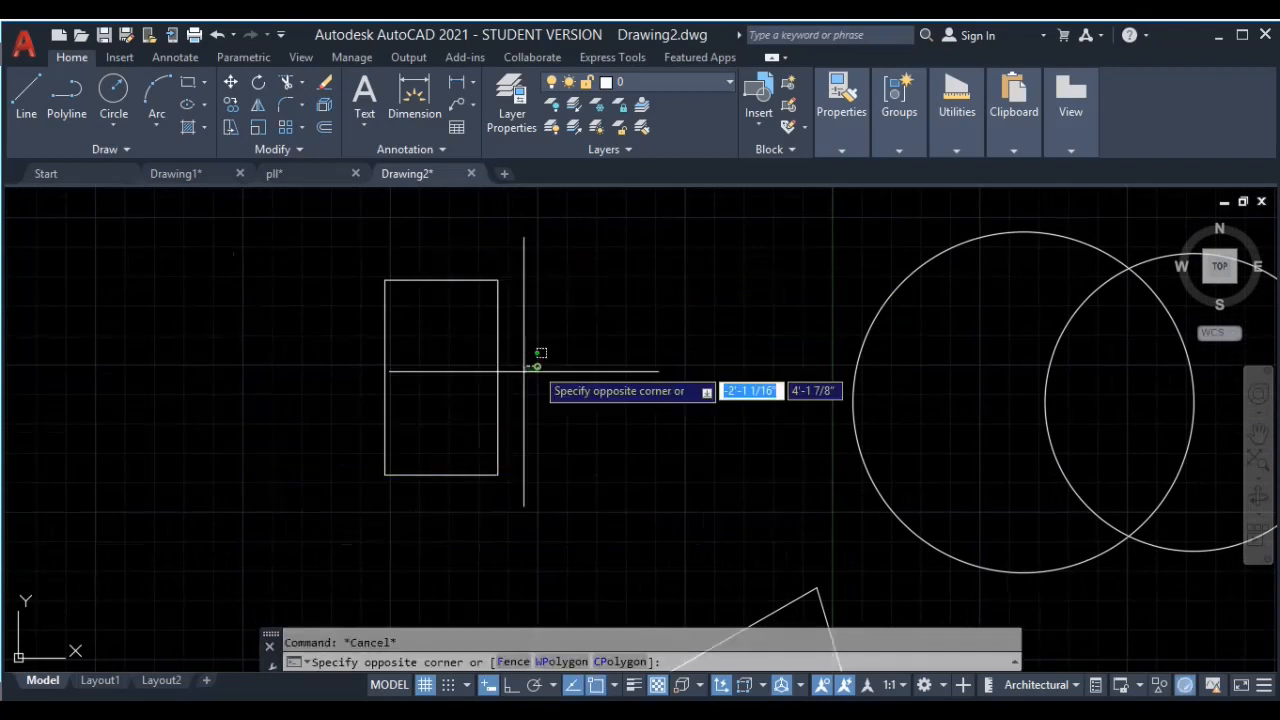
{"action": "left_click", "coordinate": [352, 508]}
{"action": "type", "text": "j"}
{"action": "key", "text": "Return"}
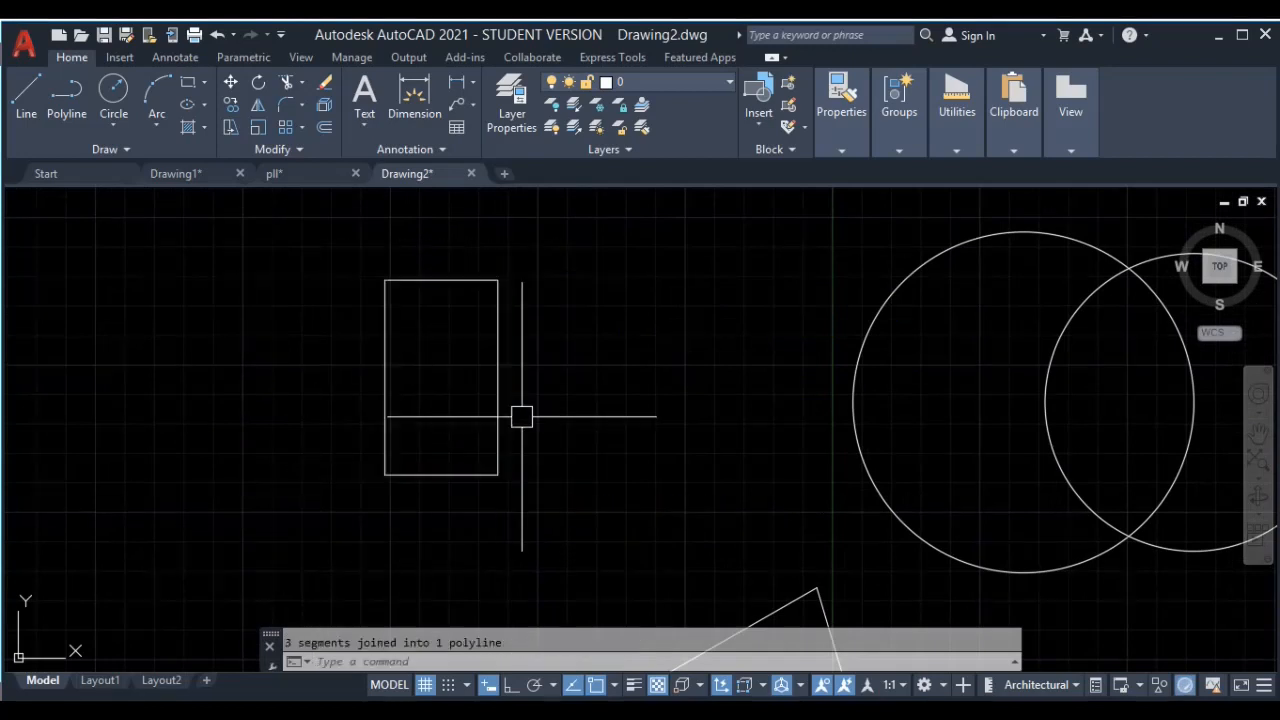
Measure the joined overlap polyline's area with AREA, using the Object option
{"action": "key", "text": "Return"}
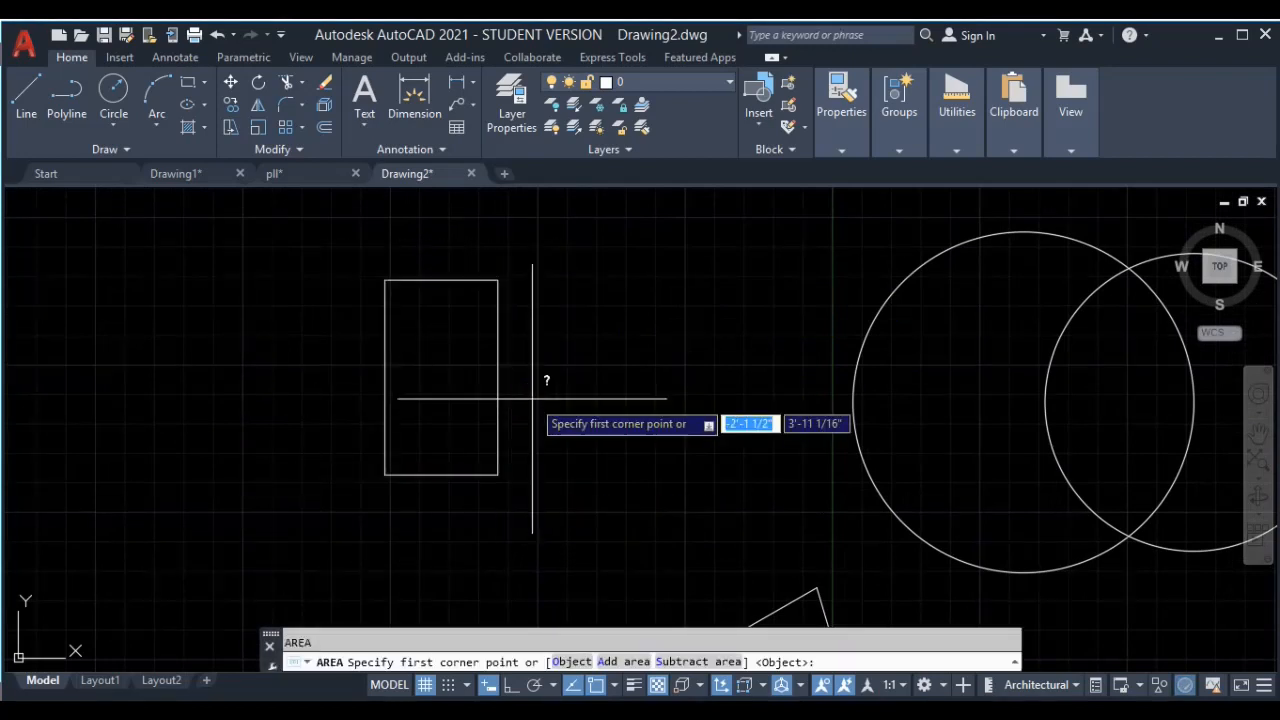
{"action": "key", "text": "Return"}
{"action": "left_click", "coordinate": [499, 363]}
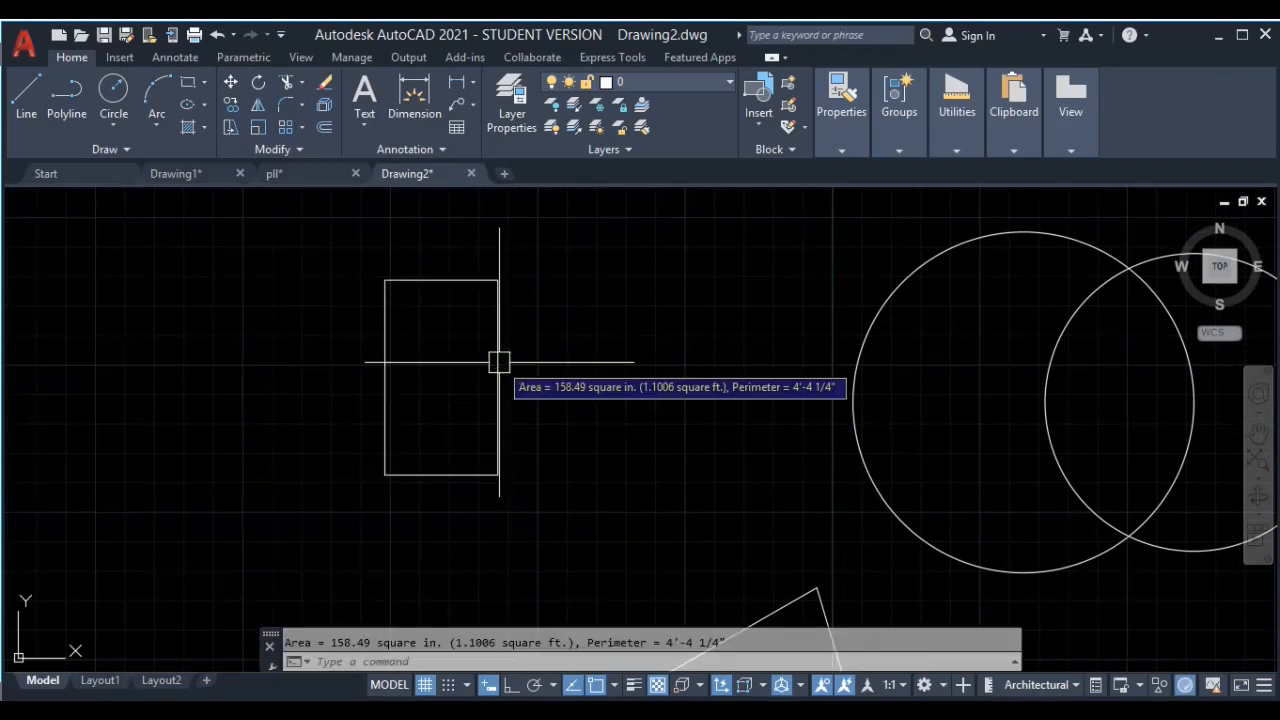
Undo the trimming and joining of the rectangles to restore both overlapping rectangles
{"action": "scroll", "coordinate": [527, 410], "scroll_direction": "down", "scroll_amount": 2}
{"action": "key", "text": "Escape"}
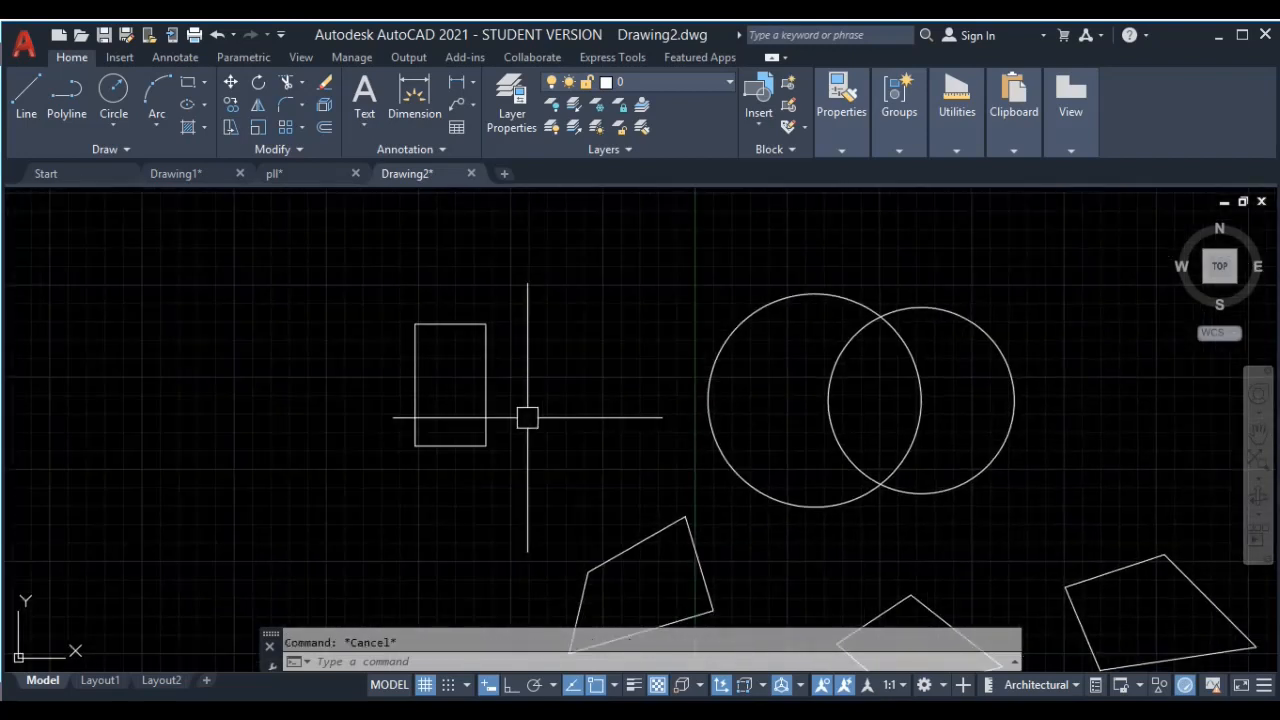
{"action": "key", "text": "ctrl+z"}
{"action": "middle_click_drag", "start_coordinate": [528, 420], "coordinate": [580, 403]}
{"action": "scroll", "coordinate": [420, 390], "scroll_direction": "down", "scroll_amount": 5}
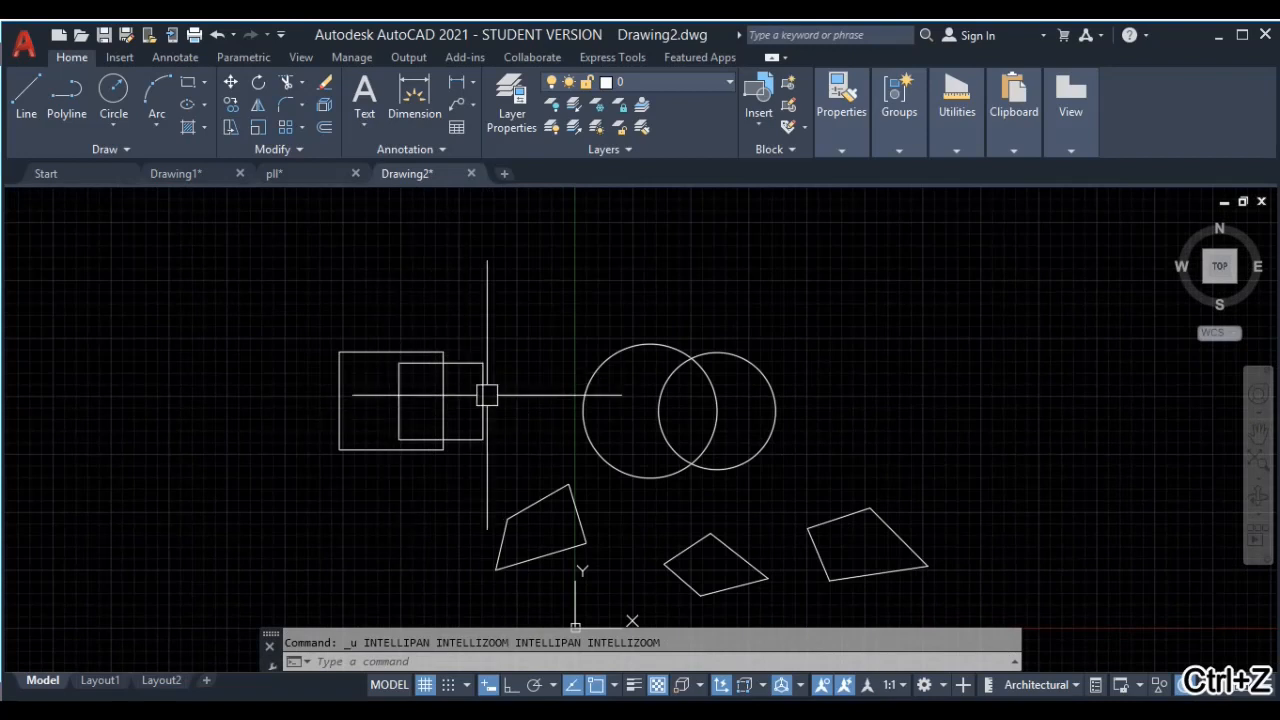
Trim both overlapping circles so that only the lens-shaped outline of their overlap is left
{"action": "scroll", "coordinate": [477, 400], "scroll_direction": "up", "scroll_amount": 6}
{"action": "scroll", "coordinate": [369, 389], "scroll_direction": "down", "scroll_amount": 2}
{"action": "middle_click_drag", "start_coordinate": [369, 389], "coordinate": [237, 377]}
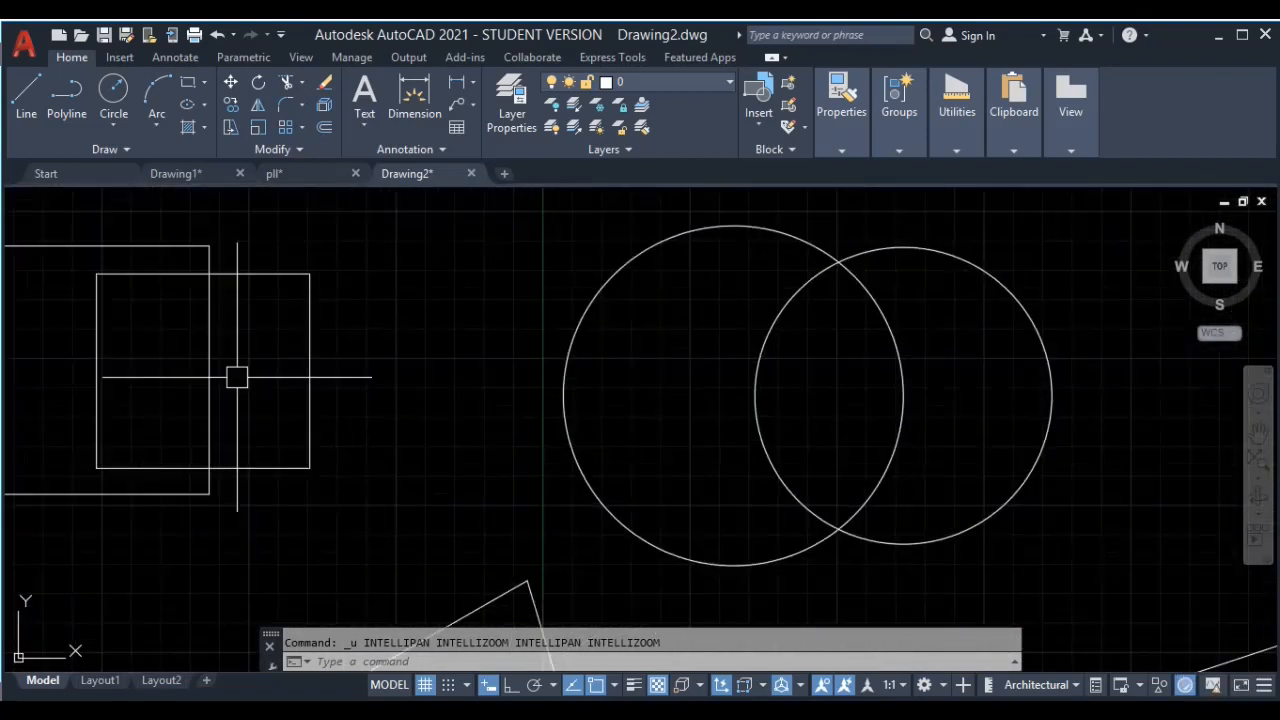
{"action": "scroll", "coordinate": [737, 474], "scroll_direction": "down", "scroll_amount": 3}
{"action": "type", "text": "tr"}
{"action": "key", "text": "Return"}
{"action": "mouse_move", "coordinate": [756, 302]}
{"action": "left_mouse_down"}
{"action": "mouse_move", "coordinate": [760, 291]}
{"action": "mouse_move", "coordinate": [731, 358]}
{"action": "left_mouse_up"}
{"action": "left_click", "coordinate": [548, 281]}
{"action": "left_click", "coordinate": [506, 317]}
{"action": "key", "text": "Escape"}
Join the two remaining arcs of the circle overlap into a single object
{"action": "left_click", "coordinate": [700, 285]}
{"action": "left_click", "coordinate": [519, 487]}
{"action": "type", "text": "j"}
{"action": "key", "text": "Return"}
Measure the area of the joined lens outline with AREA, using the Object option
{"action": "left_click", "coordinate": [706, 350]}
{"action": "key", "text": "Return"}
{"action": "key", "text": "Return"}
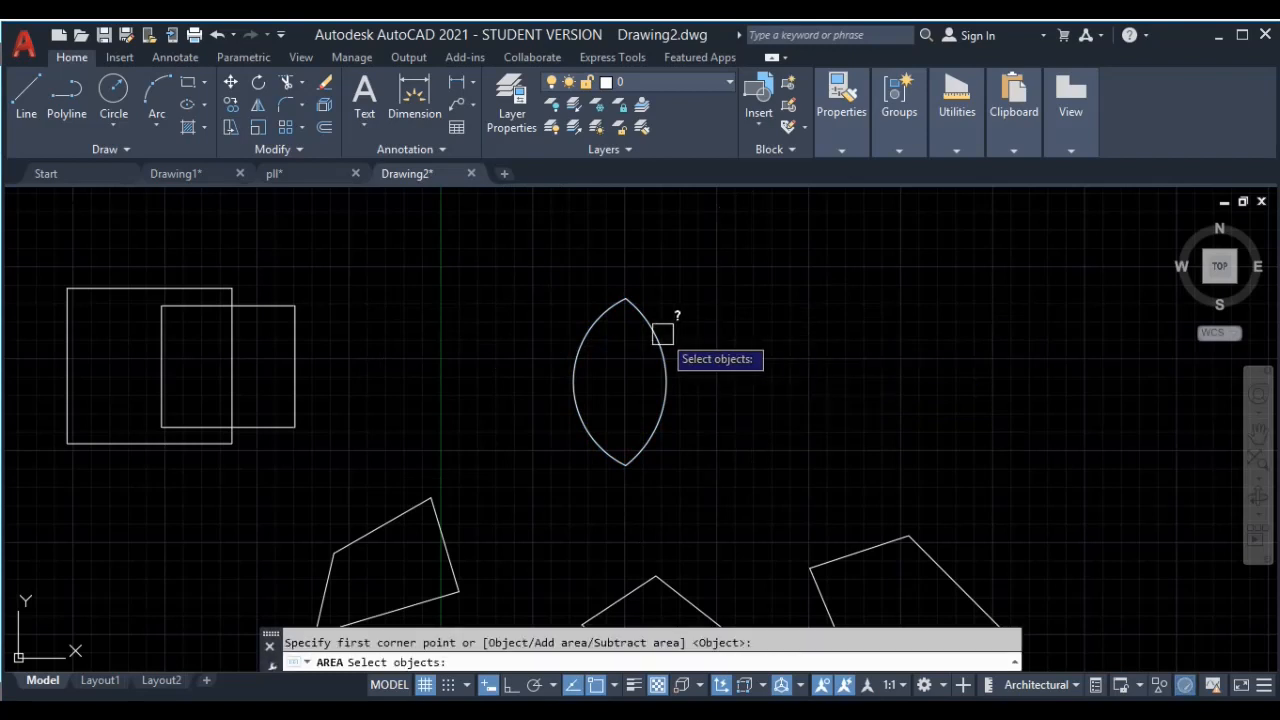
{"action": "left_click", "coordinate": [662, 334]}
{"action": "key", "text": "Escape"}
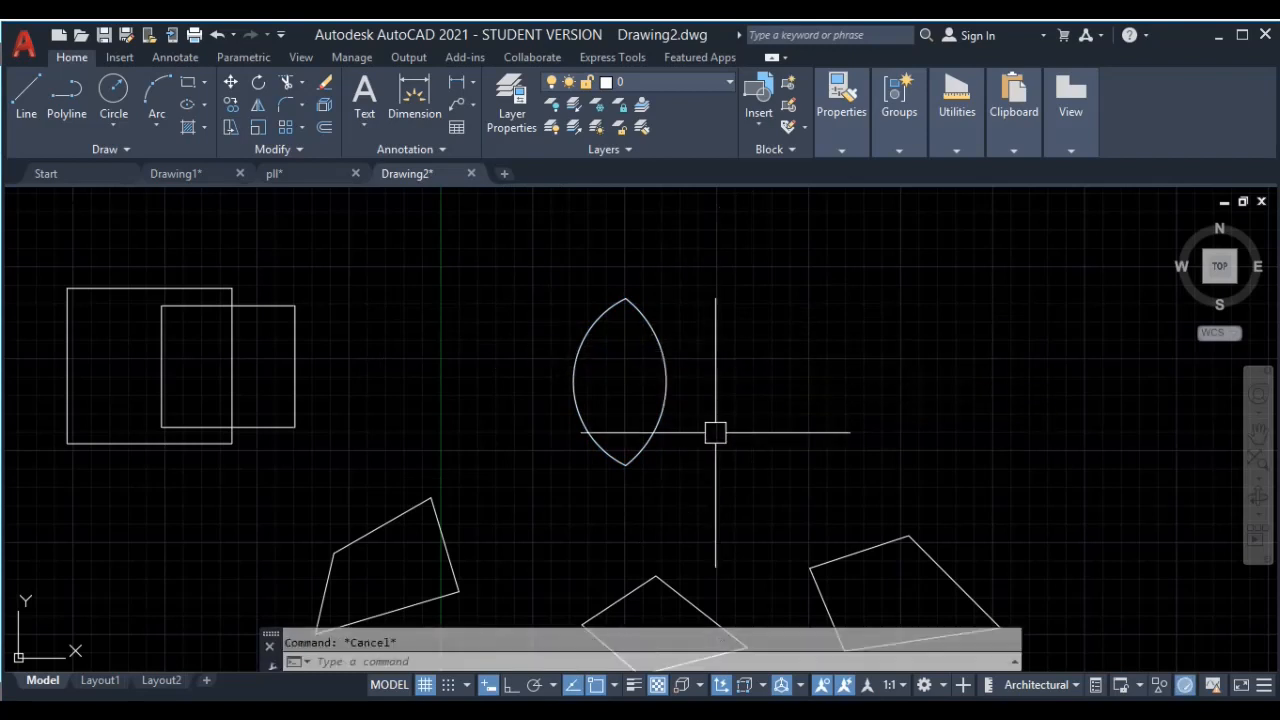
Undo the joining and trimming of the arcs to restore both full circles
{"action": "key", "text": "ctrl+z"}
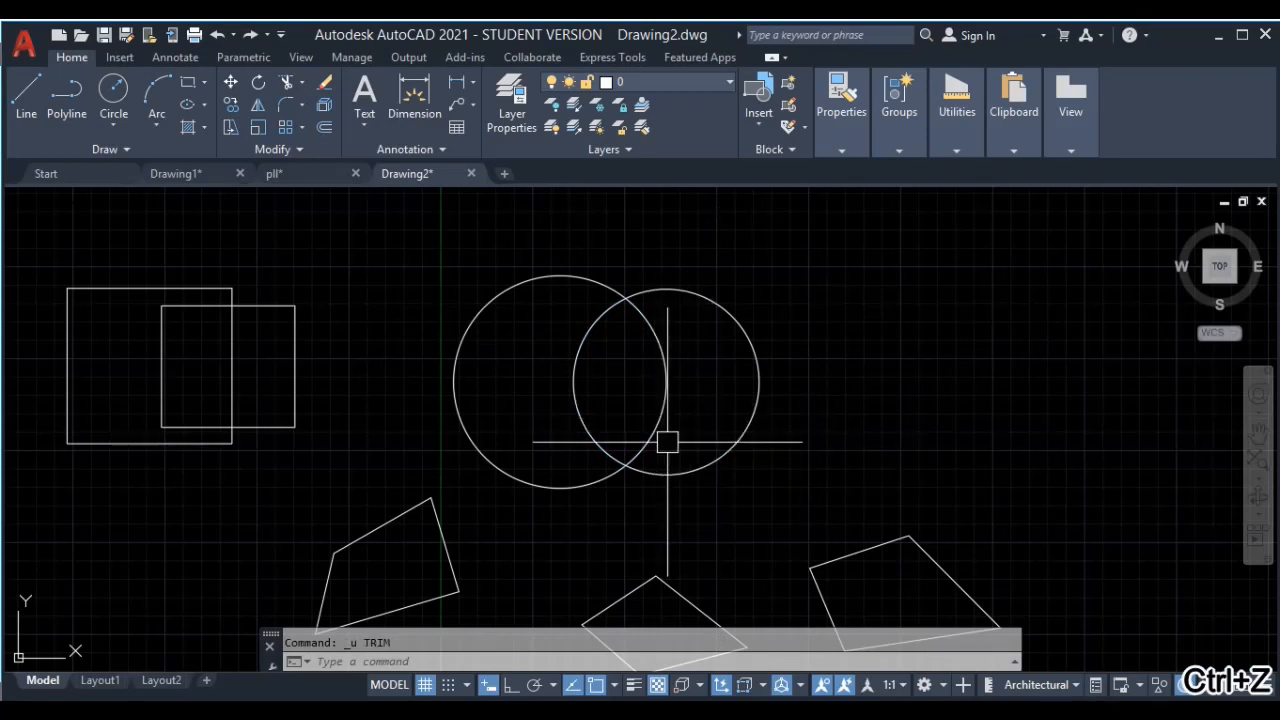
{"action": "middle_click_drag", "start_coordinate": [666, 443], "coordinate": [753, 395]}
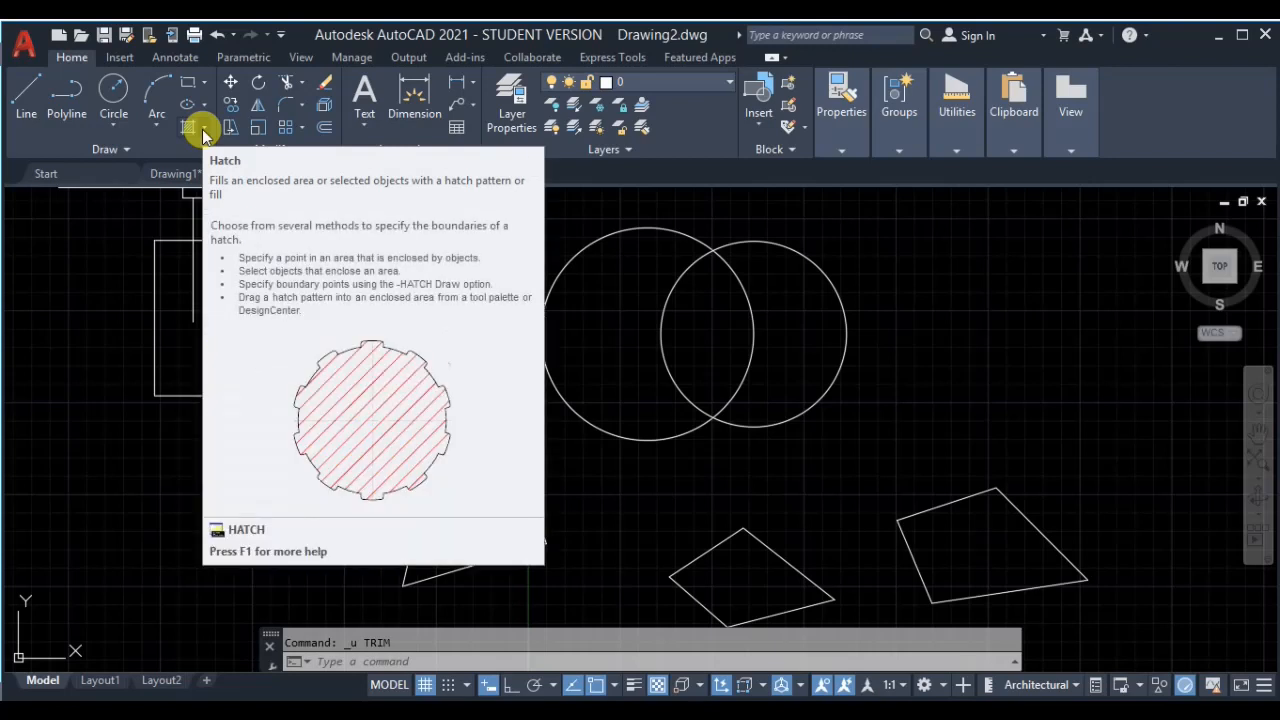
Create a polyline boundary around the overlap of the two circles with Boundary, picking an internal point
{"action": "left_click", "coordinate": [202, 129]}
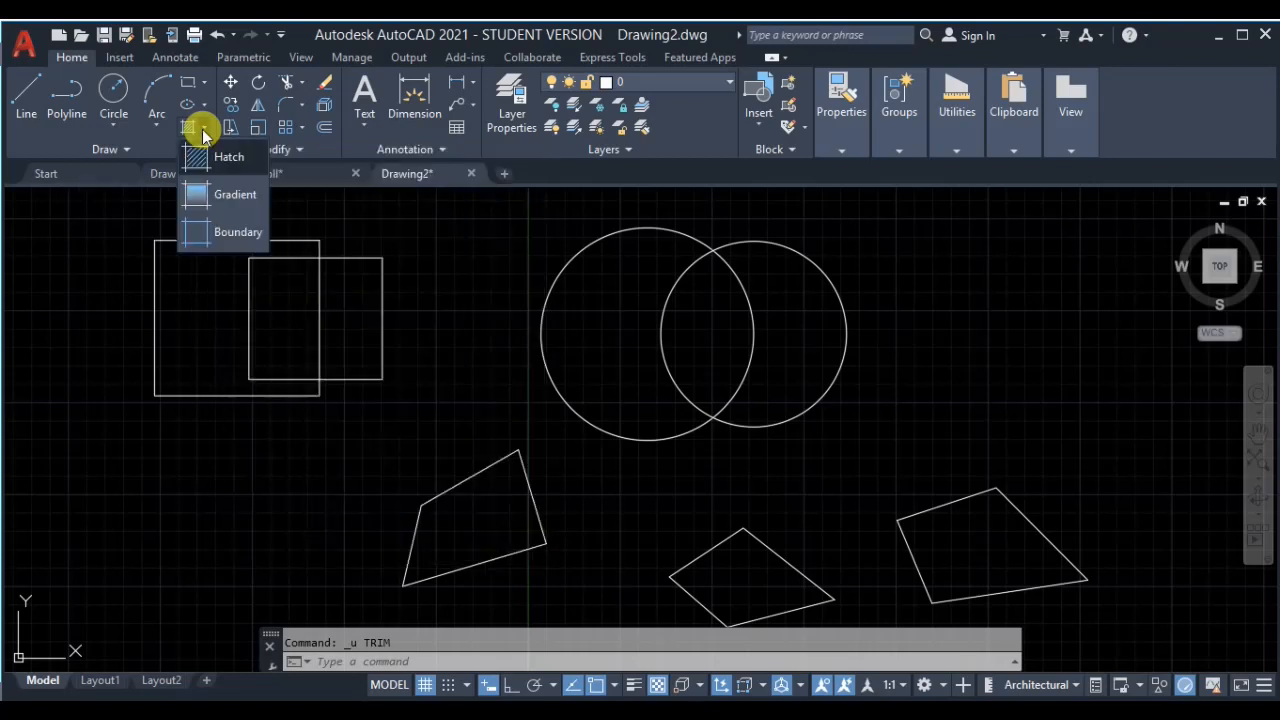
{"action": "left_click", "coordinate": [197, 240]}
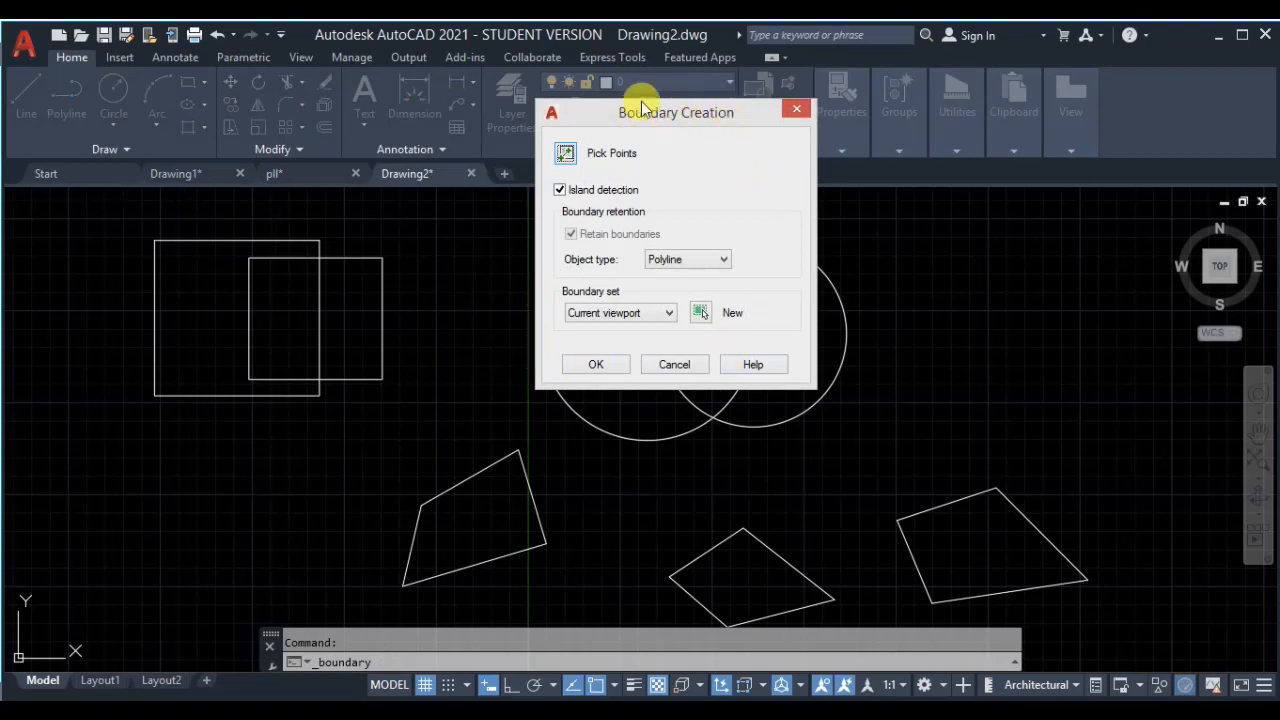
{"action": "left_click", "coordinate": [565, 155]}
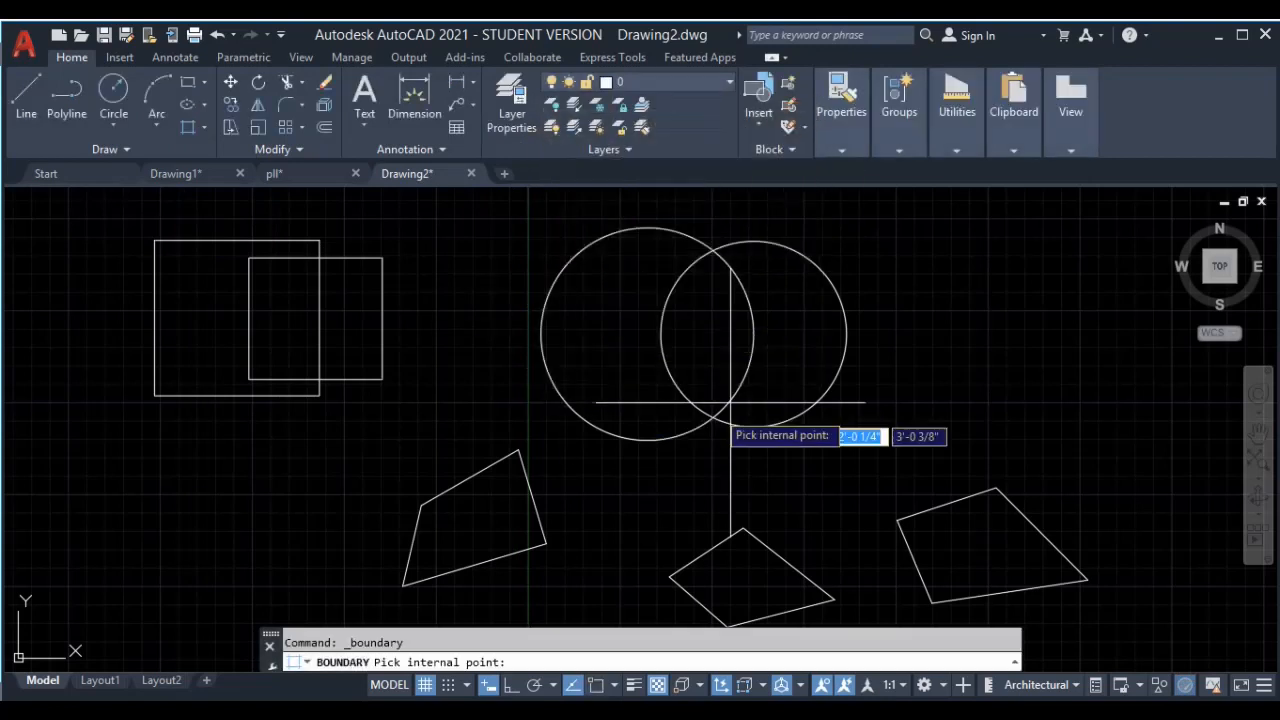
{"action": "left_click", "coordinate": [704, 316]}
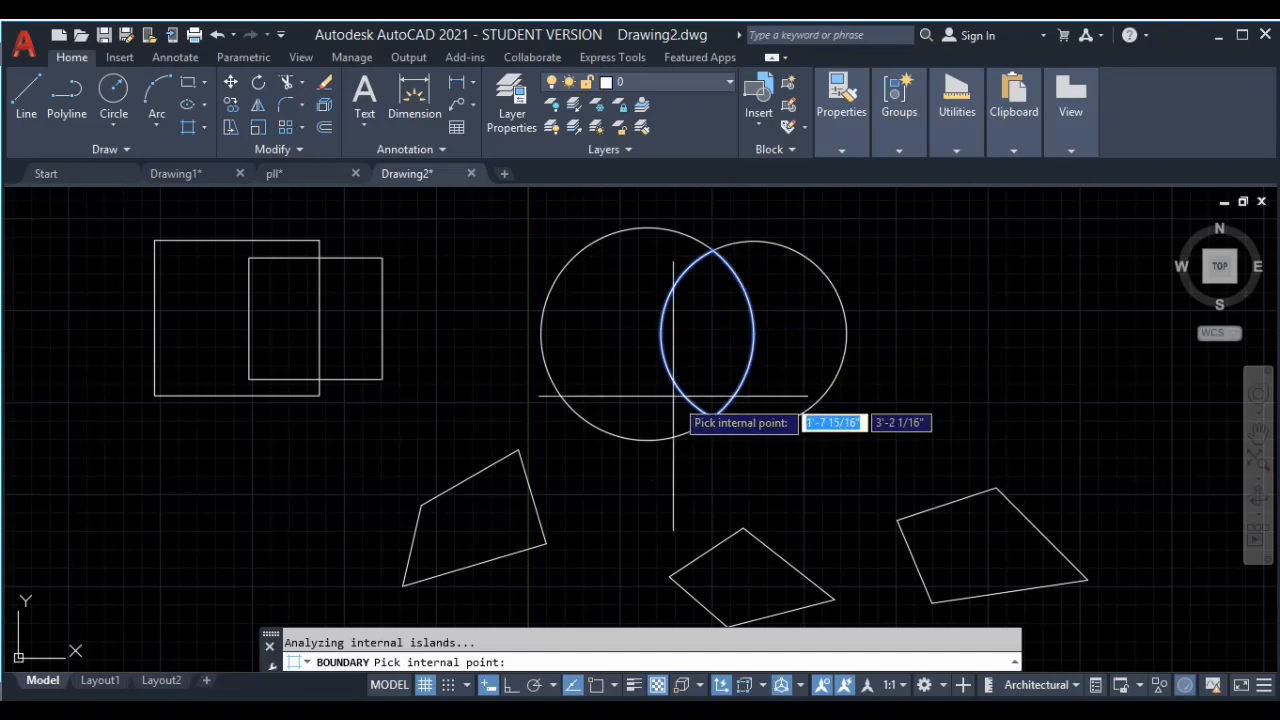
{"action": "key", "text": "Return"}
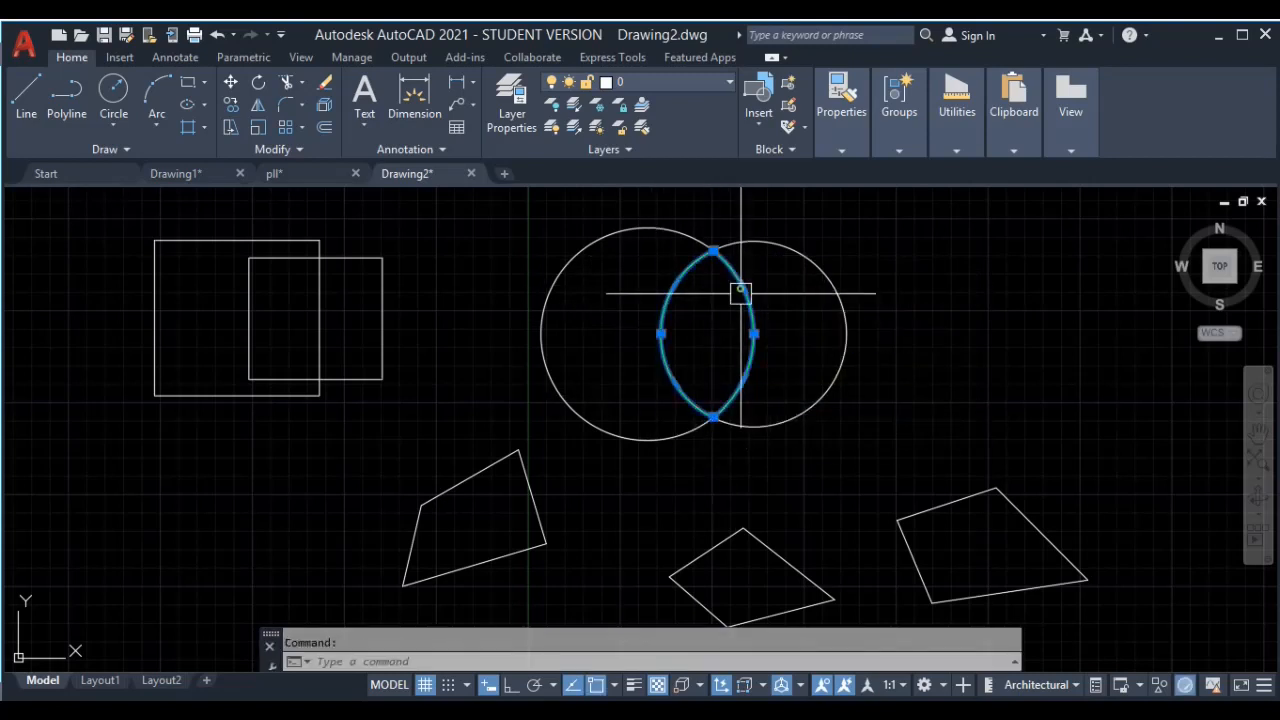
Check the lens boundary's colour and lineweight properties and turn on lineweight display
{"action": "left_click", "coordinate": [743, 286]}
{"action": "middle_click_drag", "start_coordinate": [788, 363], "coordinate": [766, 389]}
{"action": "left_click", "coordinate": [837, 151]}
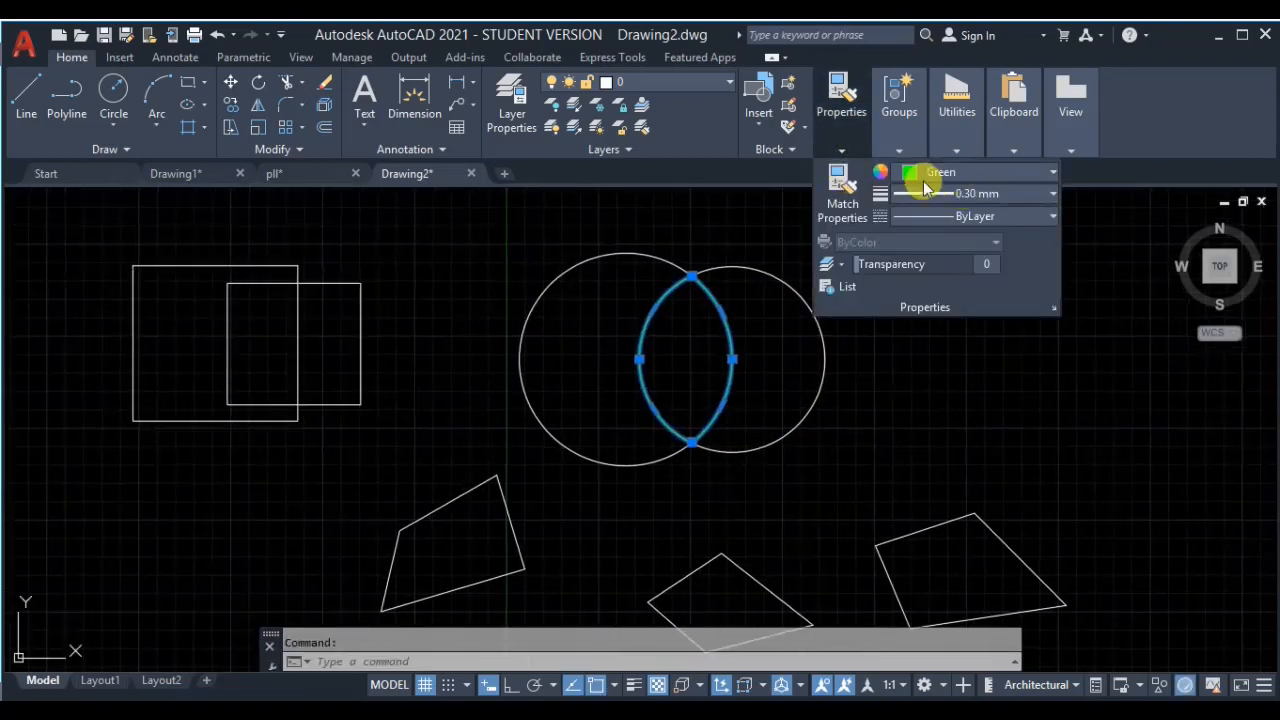
{"action": "left_click", "coordinate": [633, 685]}
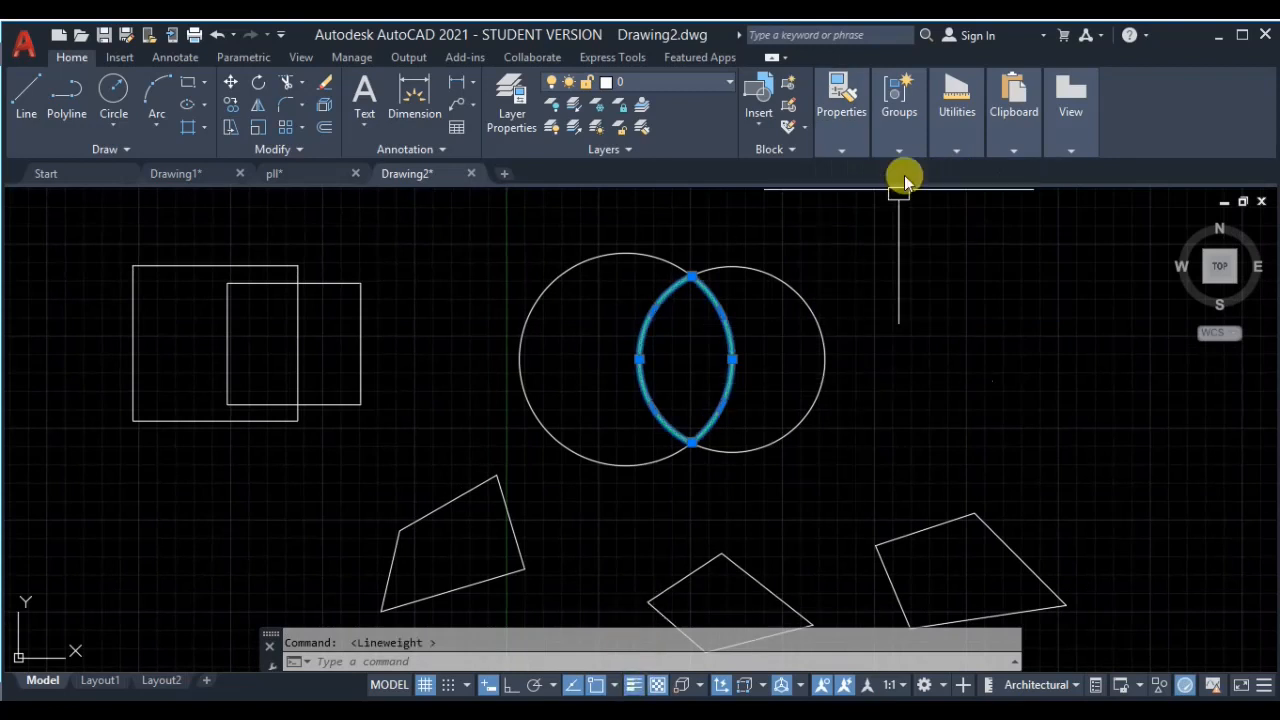
{"action": "left_click", "coordinate": [852, 150]}
{"action": "key", "text": "Escape"}
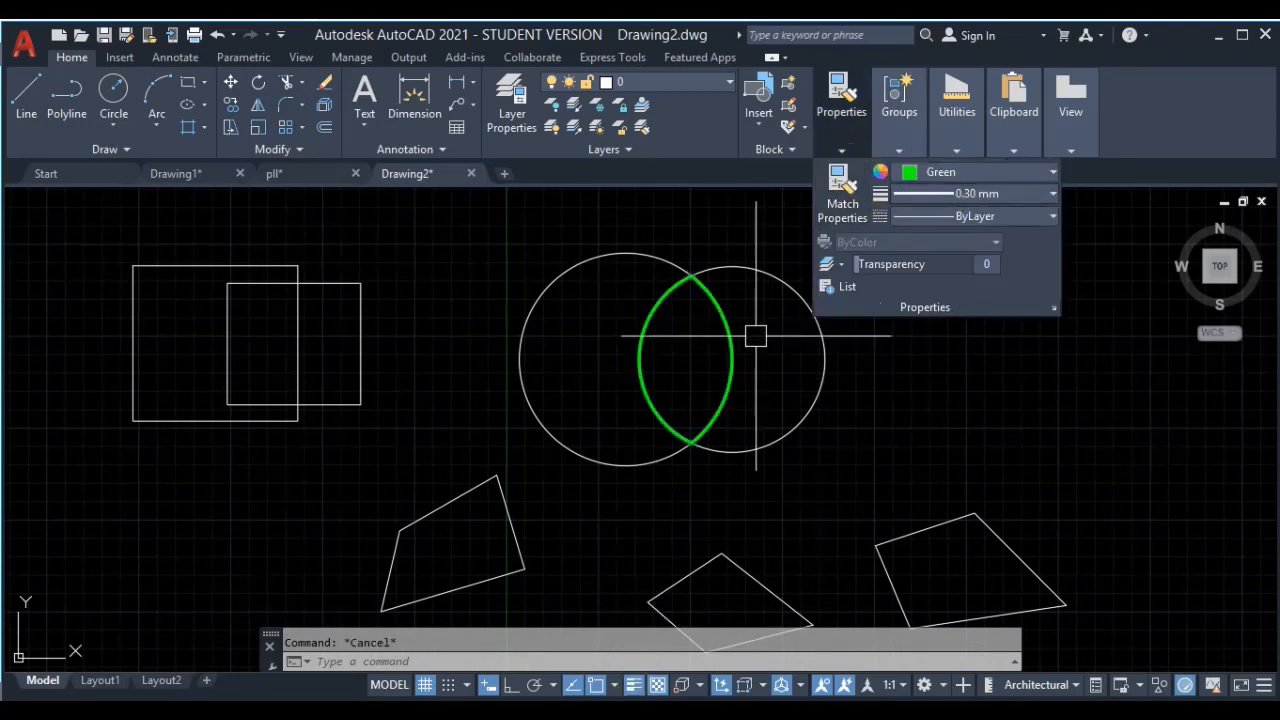
Move the green lens boundary out to the right of the circles twice, undoing the move each time
{"action": "mouse_move", "coordinate": [738, 366]}
{"action": "middle_mouse_down"}
{"action": "mouse_move", "coordinate": [726, 400]}
{"action": "mouse_move", "coordinate": [653, 395]}
{"action": "middle_mouse_up"}
{"action": "left_click", "coordinate": [737, 396]}
{"action": "type", "text": "m"}
{"action": "key", "text": "Return"}
{"action": "left_click", "coordinate": [609, 452]}
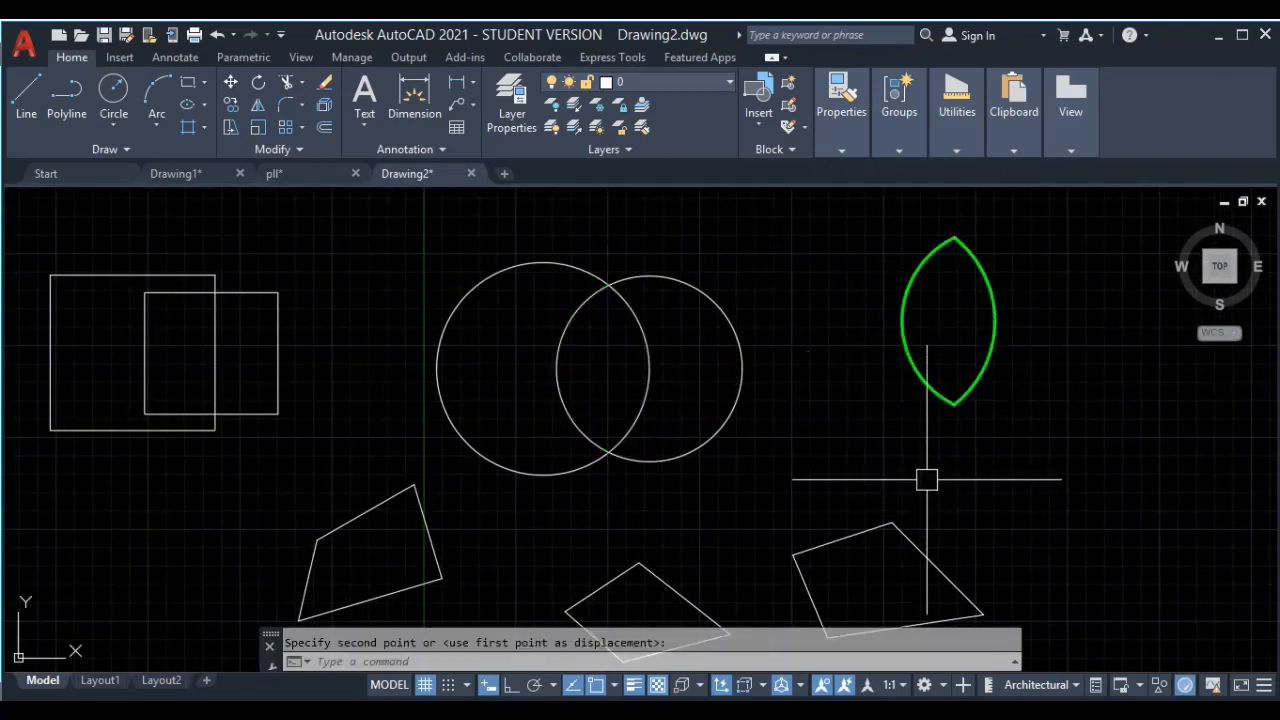
{"action": "key", "text": "ctrl+z"}
{"action": "type", "text": "m"}
{"action": "key", "text": "Return"}
{"action": "left_click", "coordinate": [614, 375]}
{"action": "left_click", "coordinate": [894, 346]}
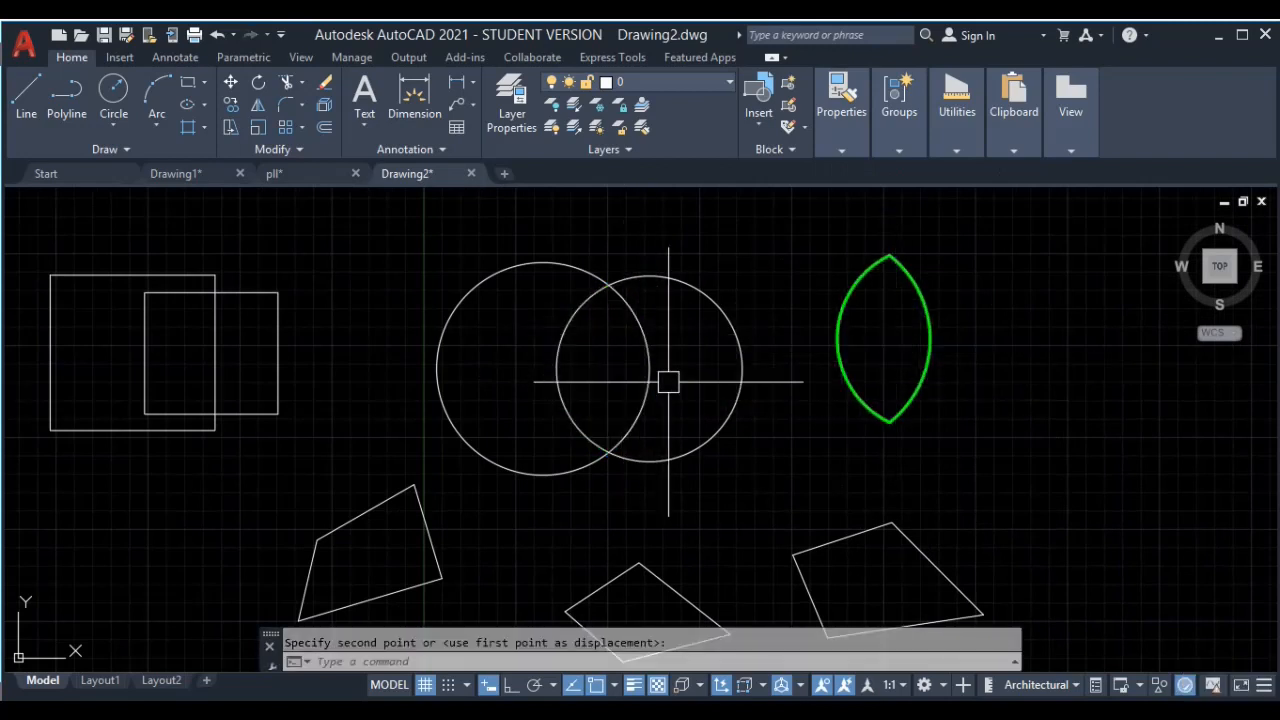
{"action": "key", "text": "ctrl+z"}
{"action": "key", "text": "ctrl+z"}
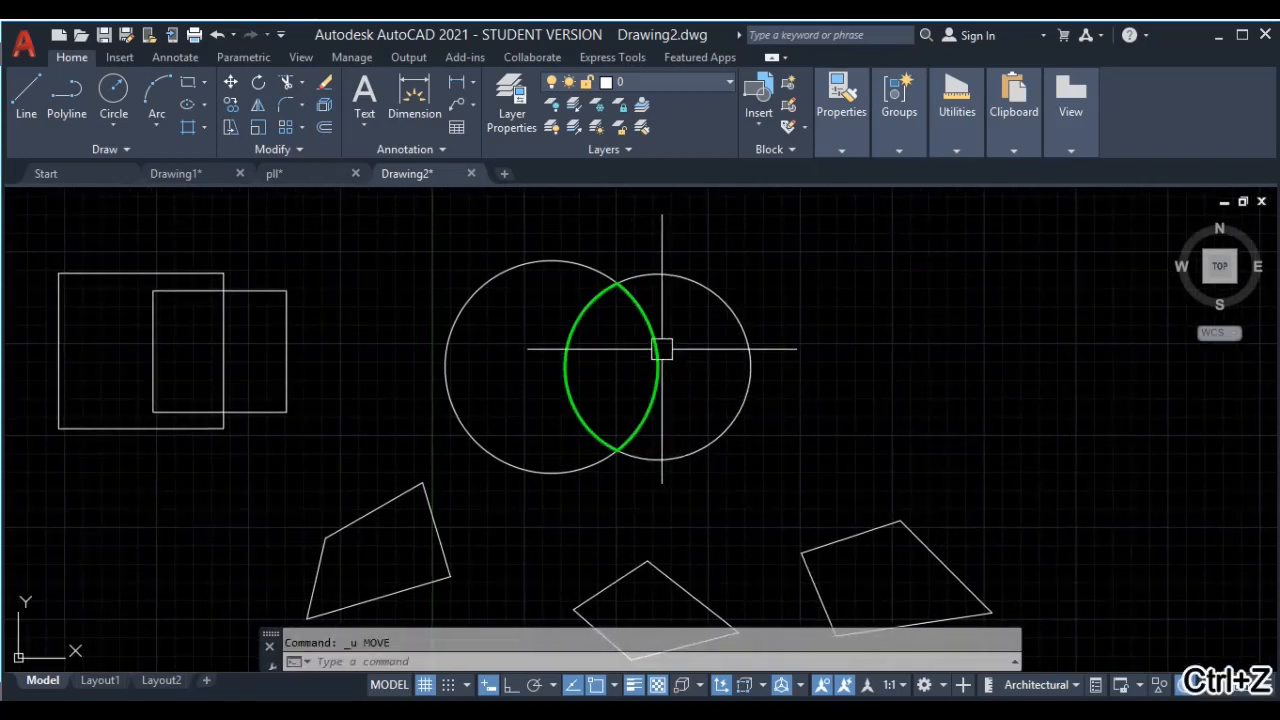
Move the green lens boundary clear of the circles once more, then undo the move to return it to the overlap
{"action": "type", "text": "m"}
{"action": "key", "text": "Return"}
{"action": "left_click", "coordinate": [619, 383]}
{"action": "left_click", "coordinate": [968, 354]}
{"action": "key", "text": "Escape"}
{"action": "key", "text": "Return"}
{"action": "left_click", "coordinate": [743, 310]}
{"action": "left_click", "coordinate": [580, 263]}
{"action": "key", "text": "Escape"}
{"action": "key", "text": "ctrl+z"}
{"action": "key", "text": "ctrl+z"}
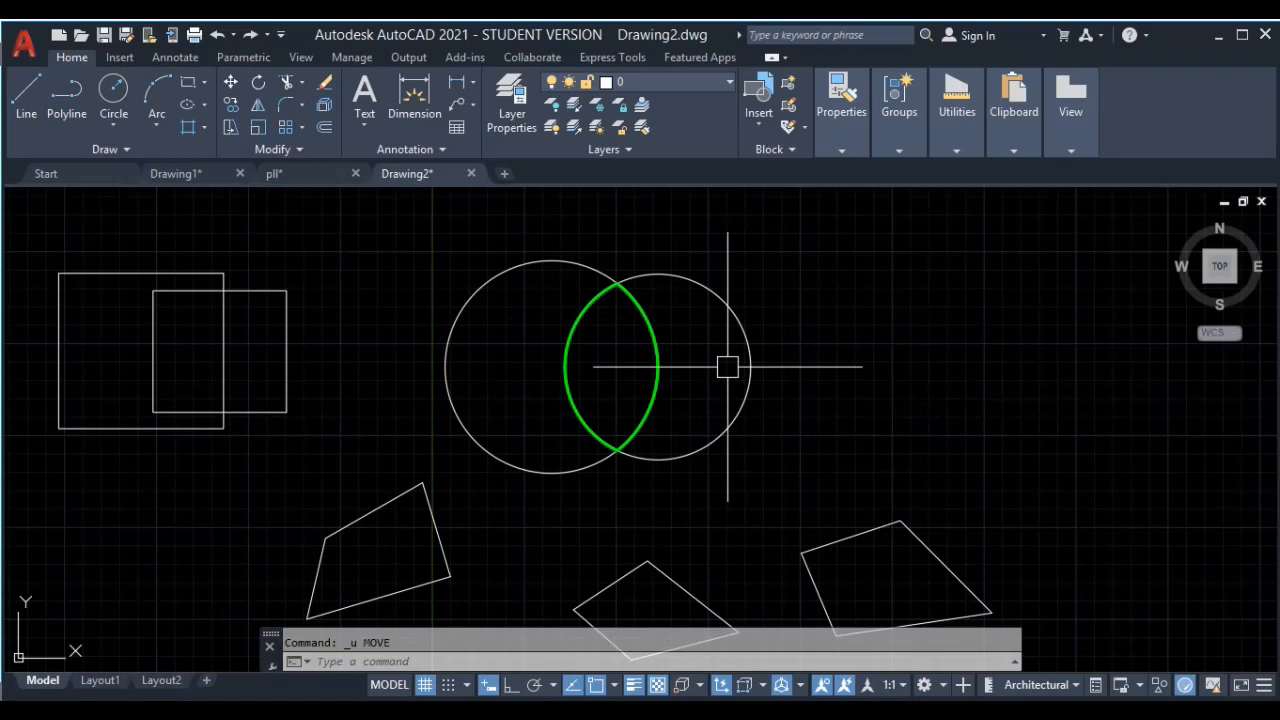
Measure the area of the green lens boundary with AREA, using the Object option
{"action": "key", "text": "Return"}
{"action": "key", "text": "Return"}
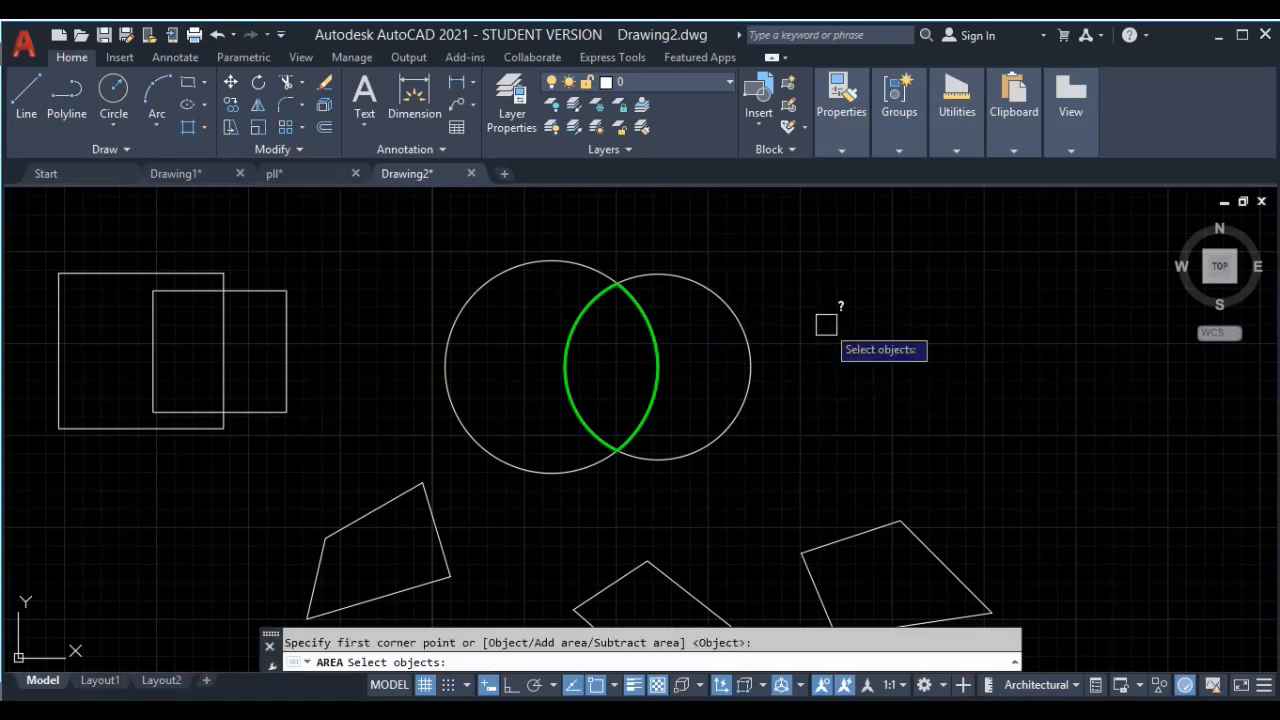
{"action": "left_click", "coordinate": [652, 330]}
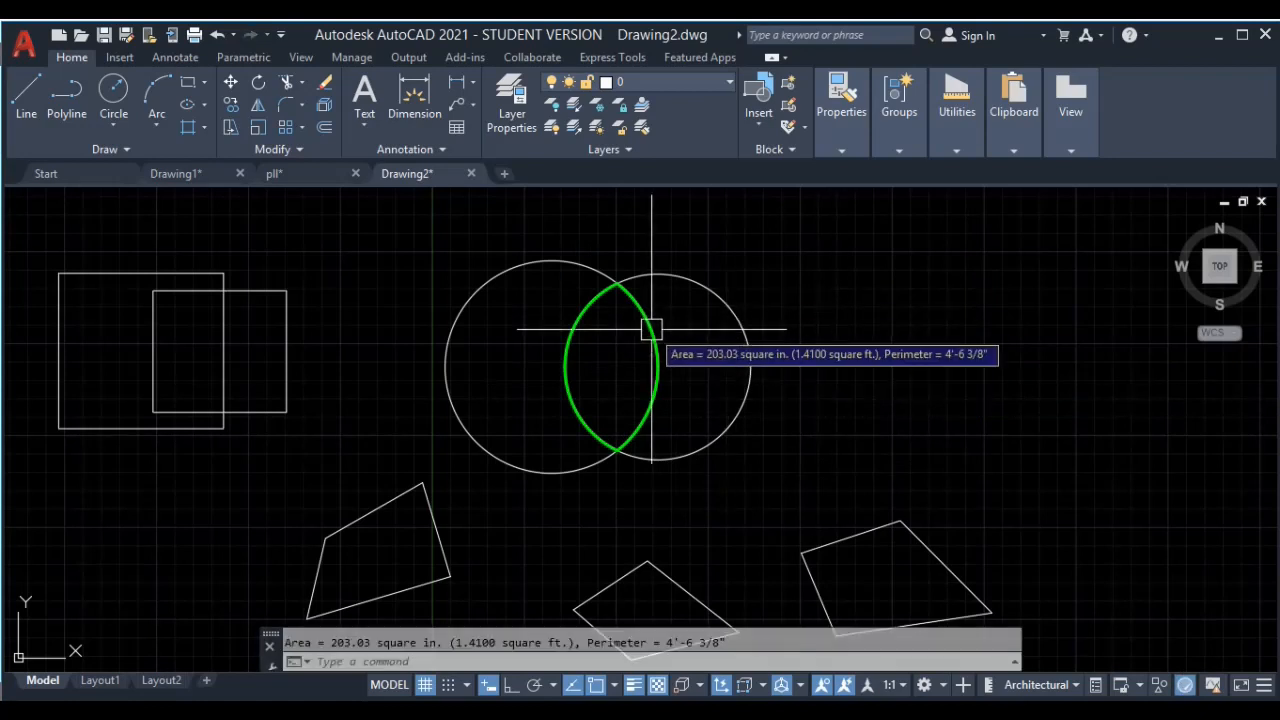
Create a polyline boundary around the overlap of the two rectangles with Boundary, picking an internal point
{"action": "middle_click_drag", "start_coordinate": [379, 403], "coordinate": [546, 406]}
{"action": "scroll", "coordinate": [382, 348], "scroll_direction": "up", "scroll_amount": 2}
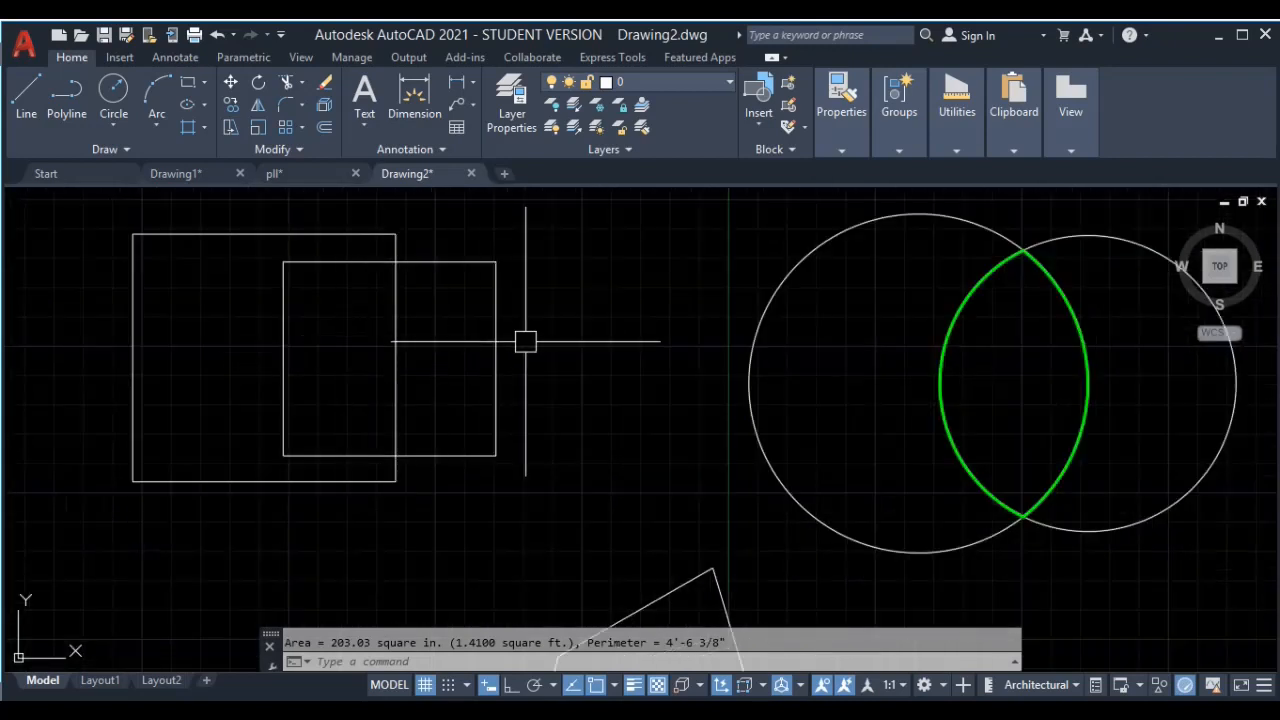
{"action": "key", "text": "Return"}
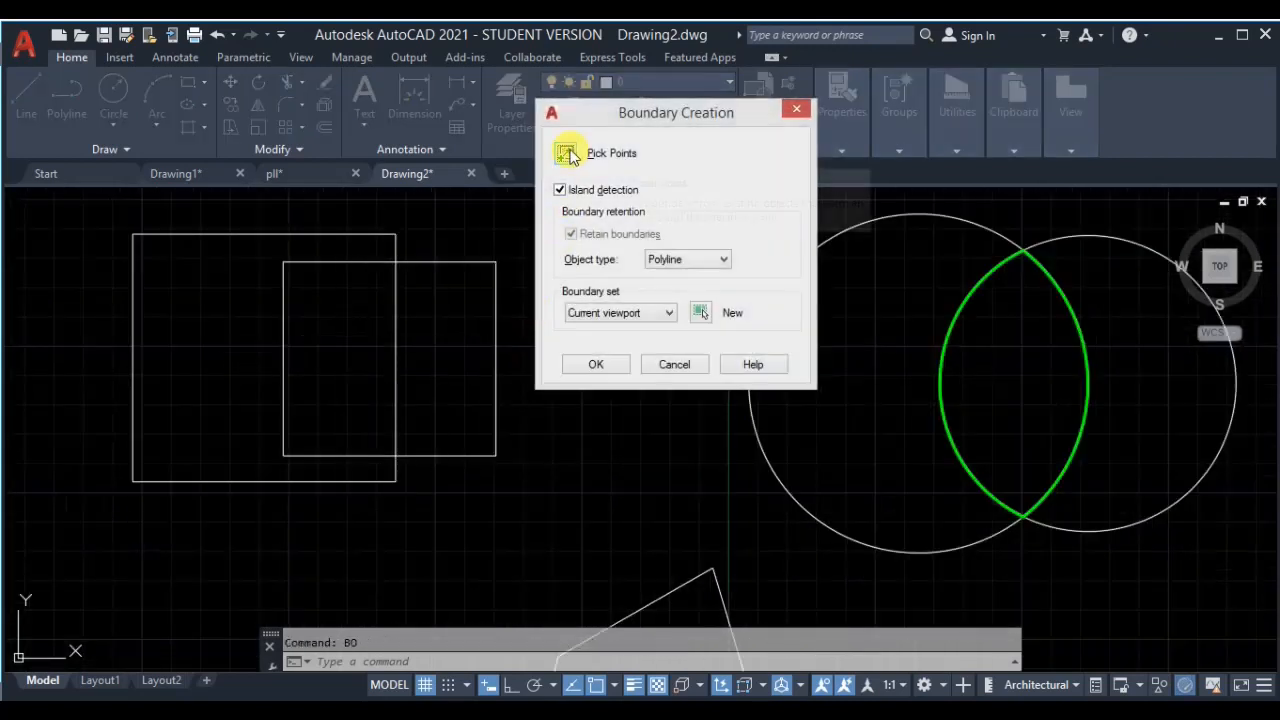
{"action": "left_click", "coordinate": [566, 153]}
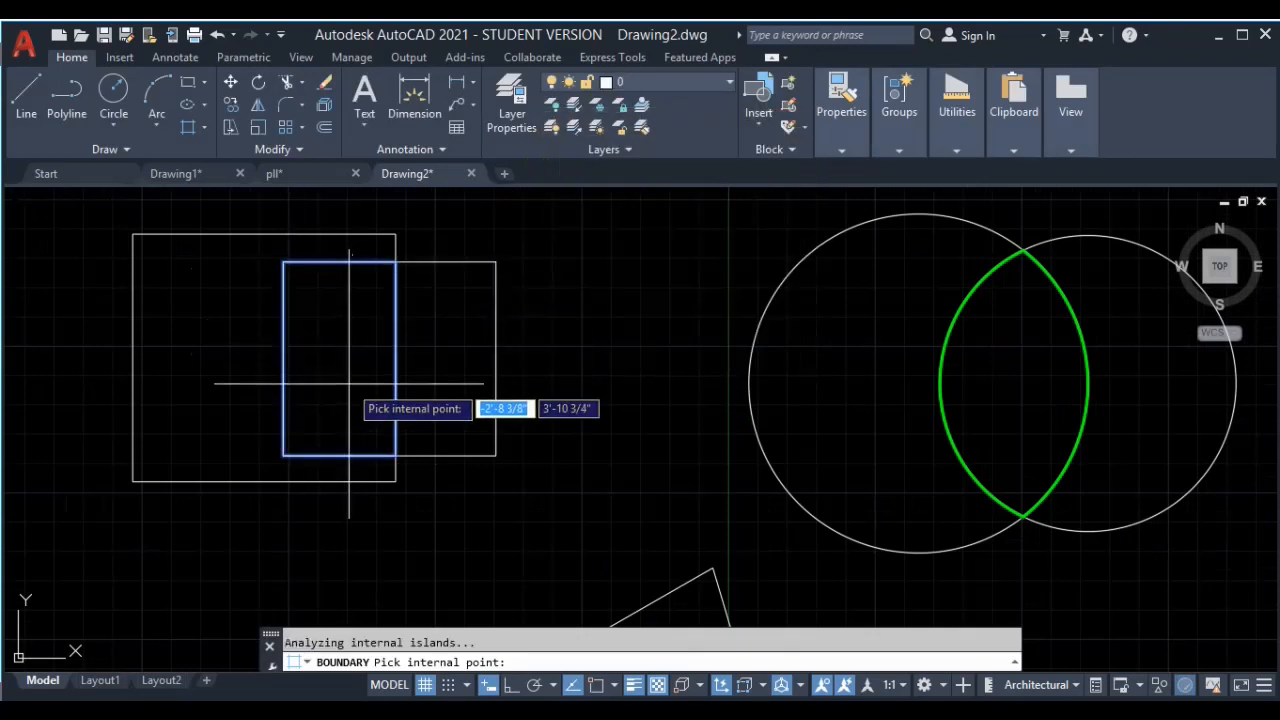
{"action": "key", "text": "Return"}
Move the new rectangular overlap boundary out to a free spot above and to the right of the rectangles
{"action": "middle_click_drag", "start_coordinate": [371, 380], "coordinate": [443, 441]}
{"action": "left_click", "coordinate": [446, 441]}
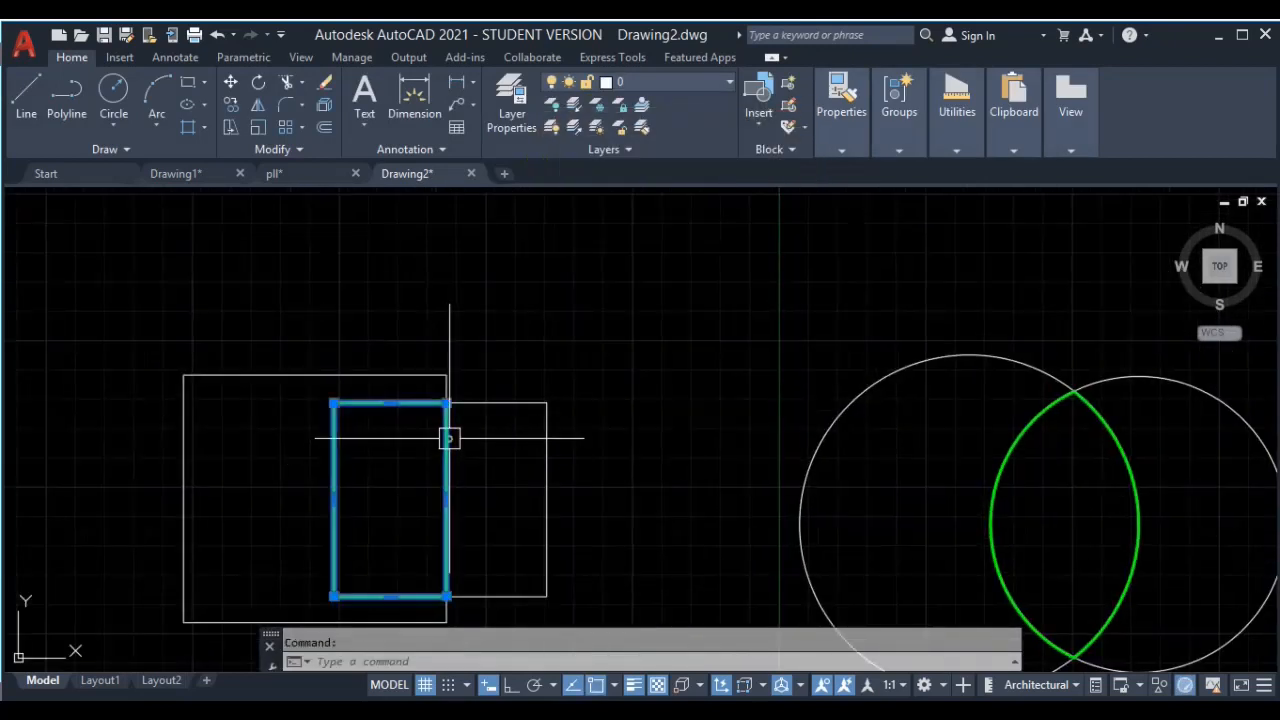
{"action": "type", "text": "m"}
{"action": "key", "text": "Return"}
{"action": "left_click", "coordinate": [389, 497]}
{"action": "left_click", "coordinate": [620, 305]}
{"action": "key", "text": "Escape"}
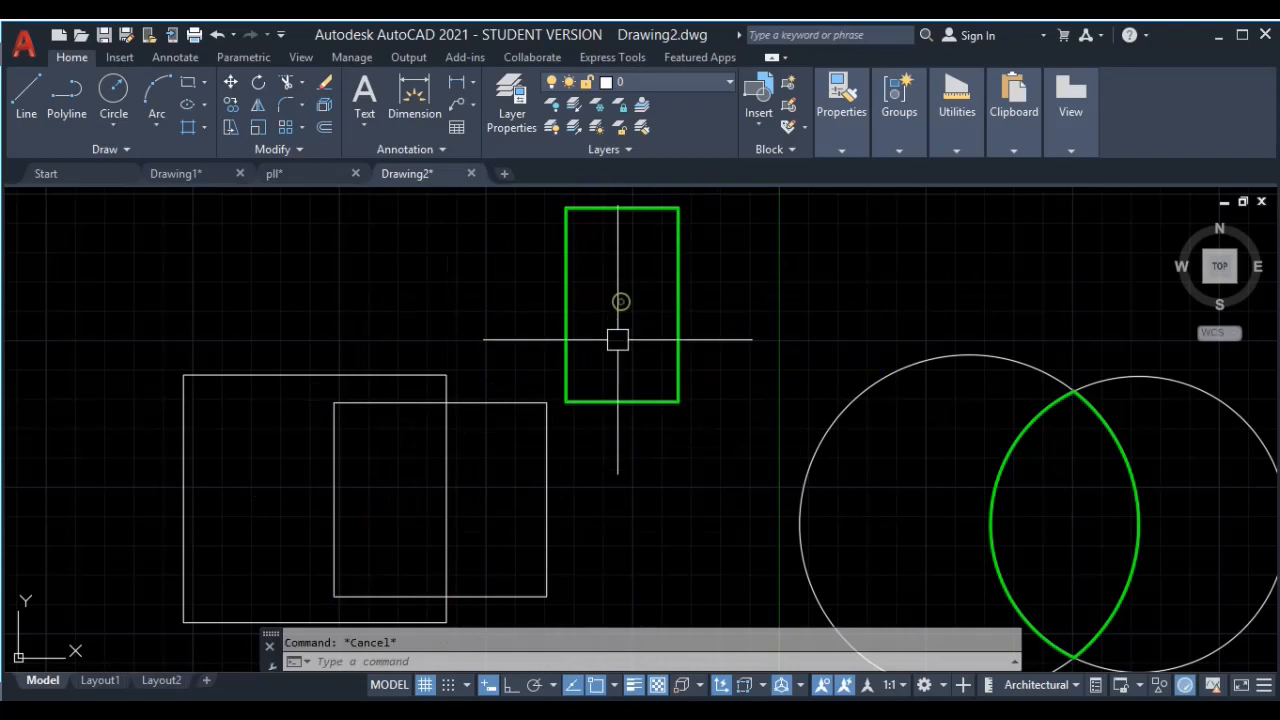
Measure the area of the moved green rectangular boundary with AREA, using the Object option
{"action": "type", "text": "aa"}
{"action": "key", "text": "Return"}
{"action": "key", "text": "Return"}
{"action": "left_click", "coordinate": [680, 271]}
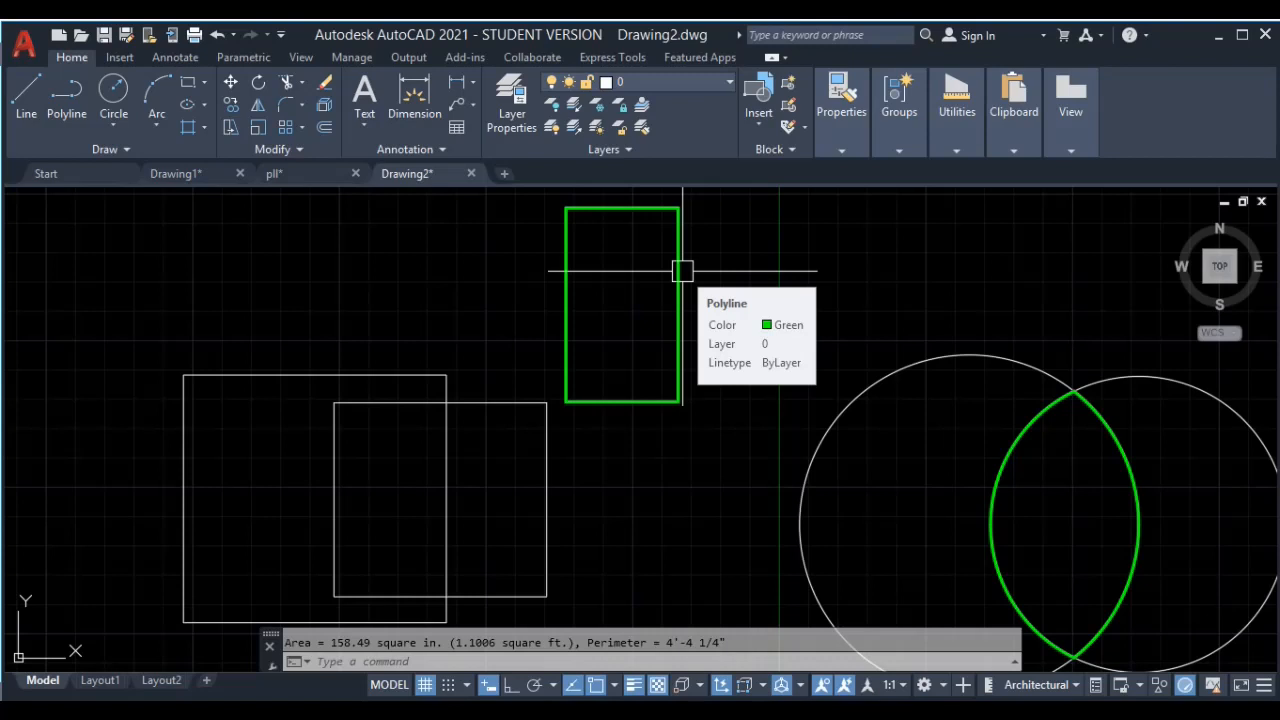
Delete the green rectangular boundary and the green lens boundary, keeping the original rectangles and circles
{"action": "middle_click_drag", "start_coordinate": [641, 352], "coordinate": [679, 347]}
{"action": "left_click", "coordinate": [739, 290]}
{"action": "left_click", "coordinate": [651, 326]}
{"action": "key", "text": "Delete"}
{"action": "left_click", "coordinate": [1083, 400]}
{"action": "key", "text": "Delete"}
{"action": "scroll", "coordinate": [730, 329], "scroll_direction": "down", "scroll_amount": 2}
{"action": "scroll", "coordinate": [537, 364], "scroll_direction": "up", "scroll_amount": 2}
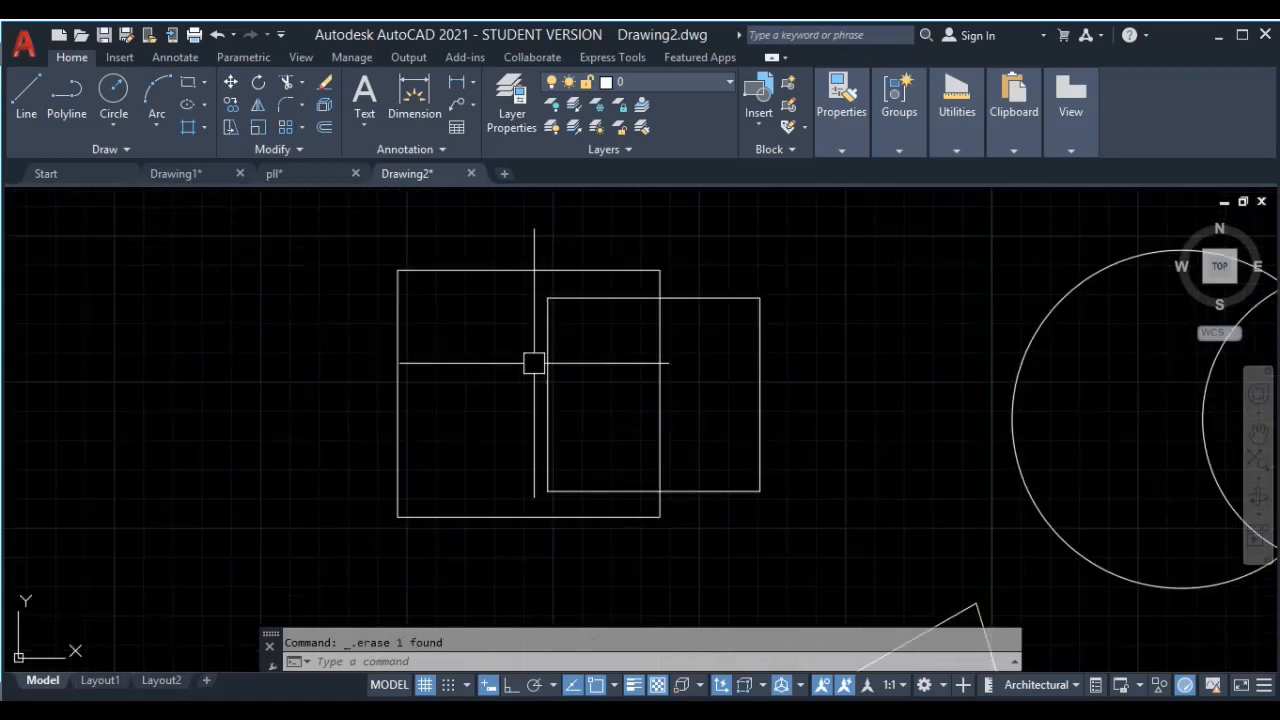
Hatch the overlap of the two rectangles with the ANSI32 pattern
{"action": "left_click", "coordinate": [206, 127]}
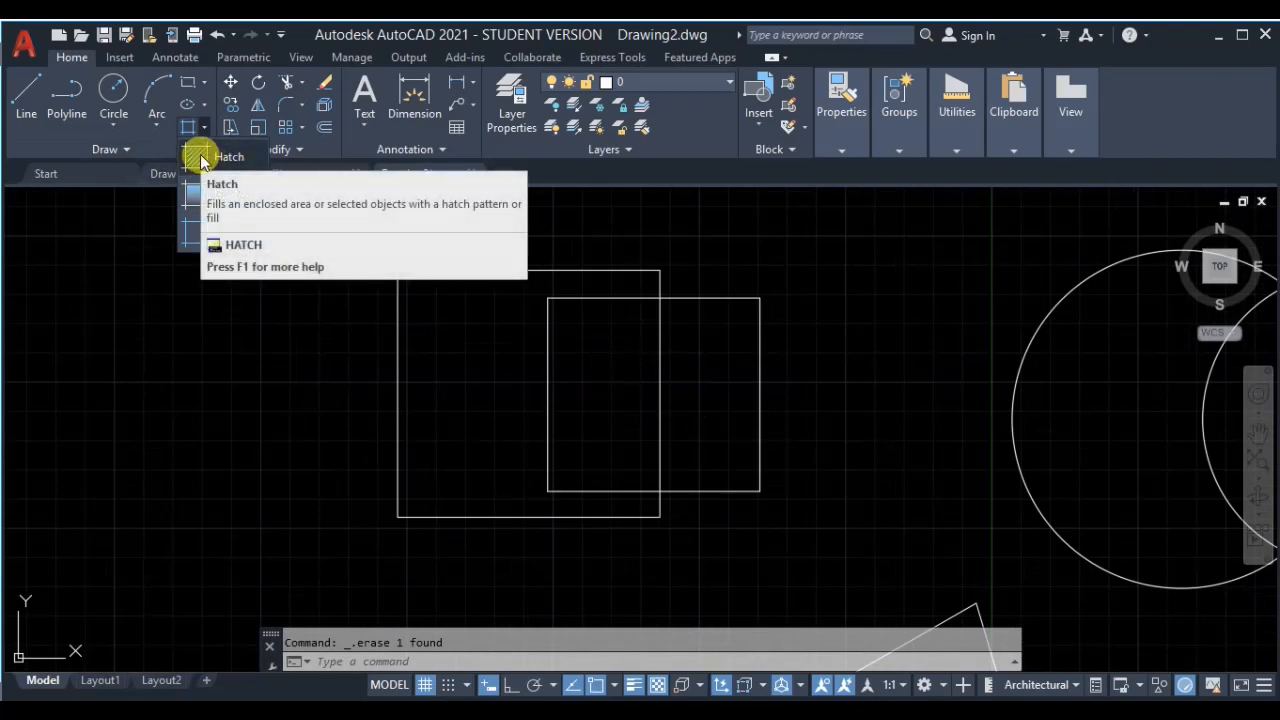
{"action": "key", "text": "Escape"}
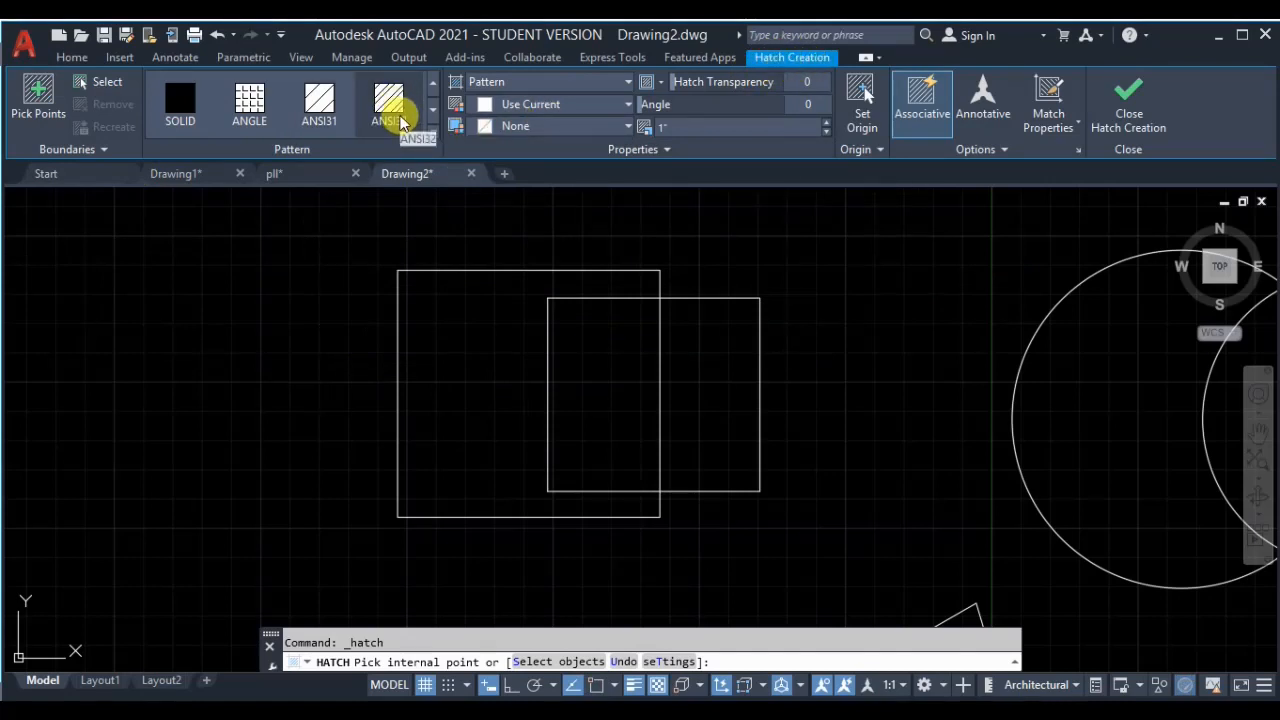
{"action": "left_click", "coordinate": [432, 132]}
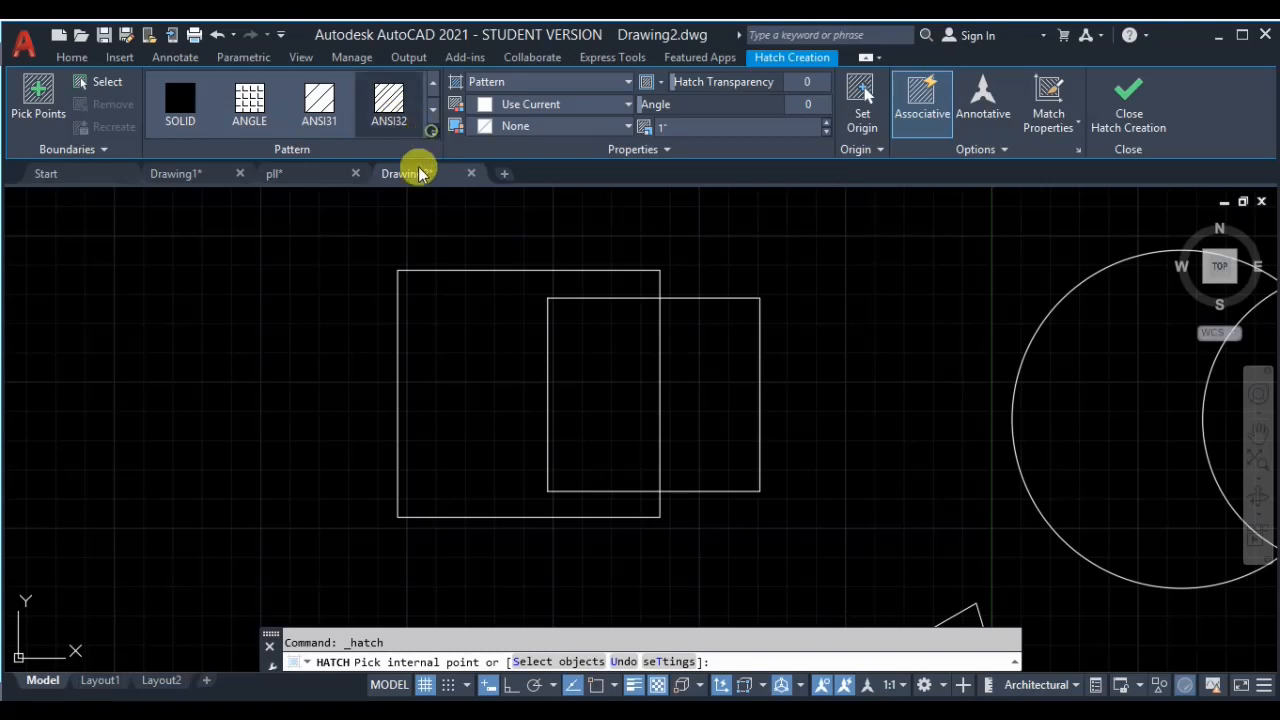
{"action": "left_click", "coordinate": [390, 103]}
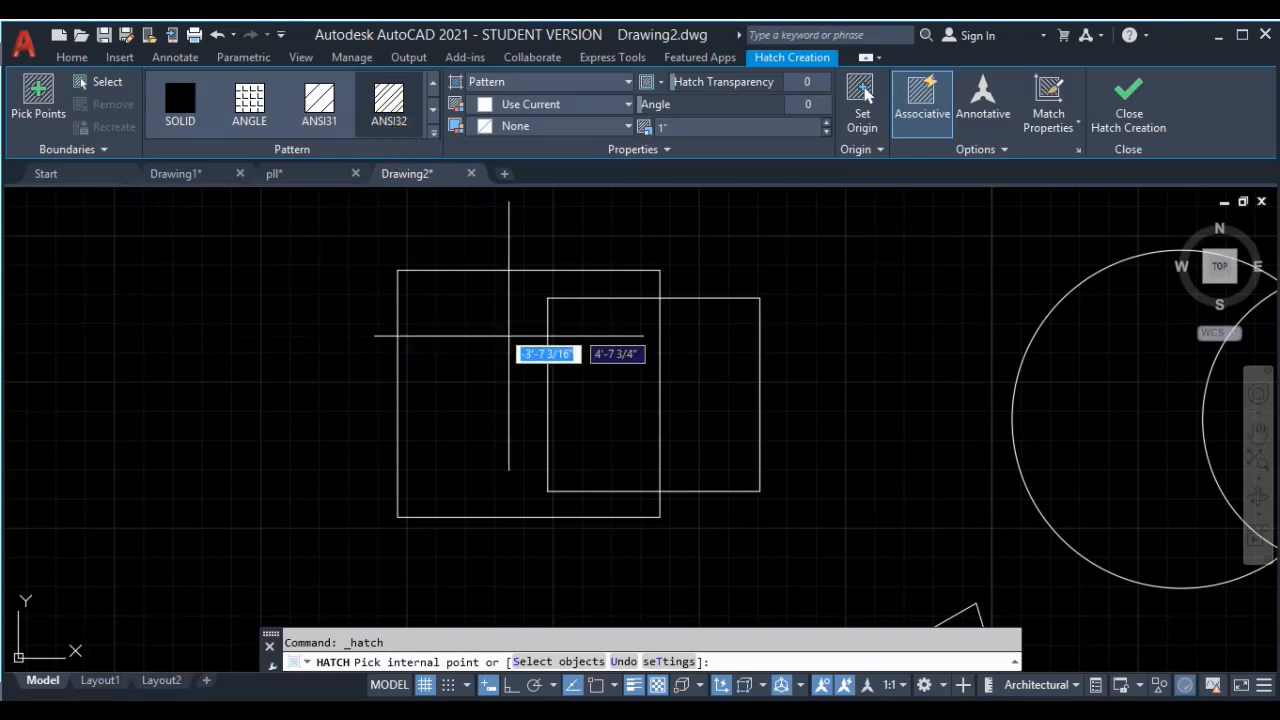
{"action": "left_click", "coordinate": [627, 381]}
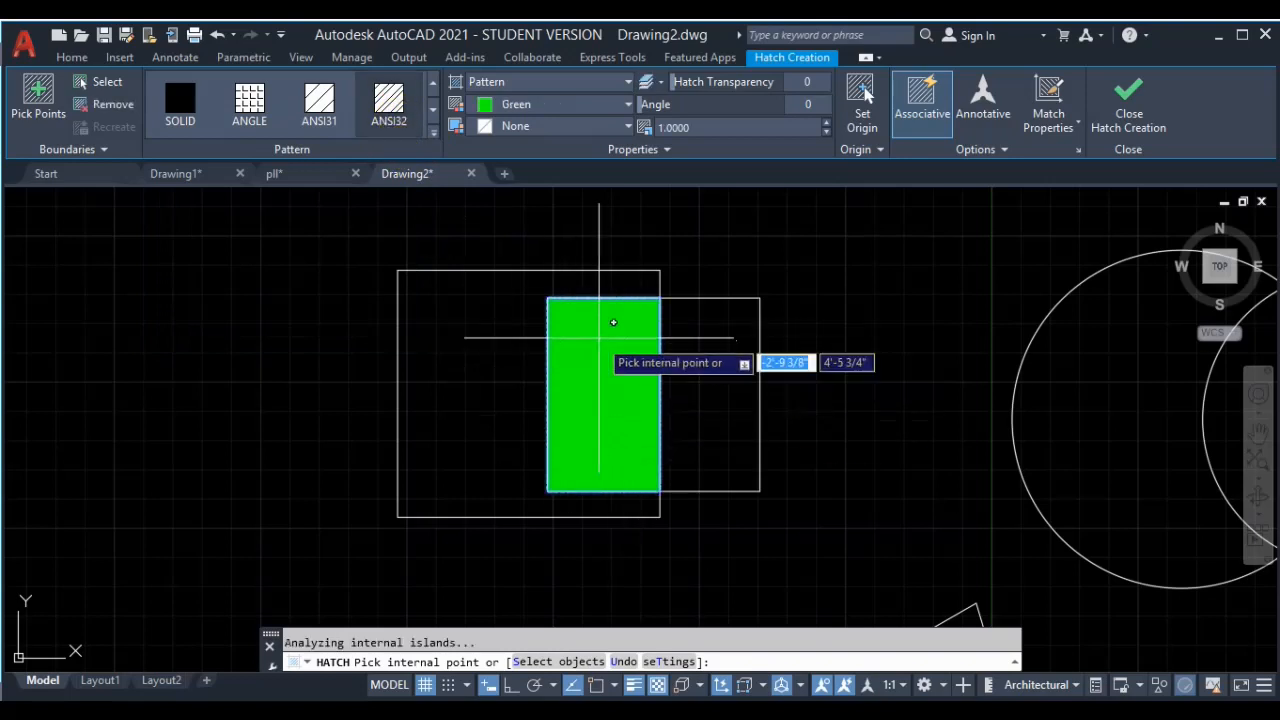
Try a pattern scale of 10 for the overlap hatch, settle on scale 3, and finish the hatch
{"action": "left_click", "coordinate": [690, 120]}
{"action": "left_click", "coordinate": [704, 128]}
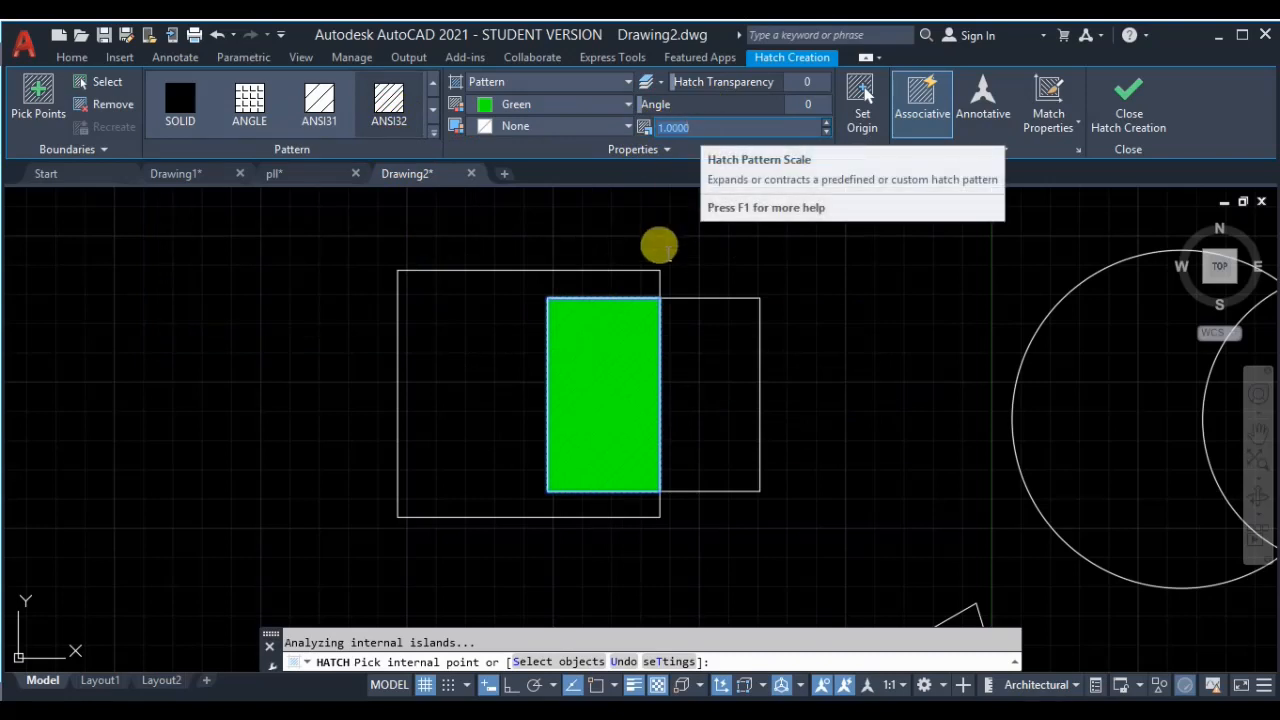
{"action": "type", "text": "10"}
{"action": "key", "text": "Return"}
{"action": "left_click", "coordinate": [708, 127]}
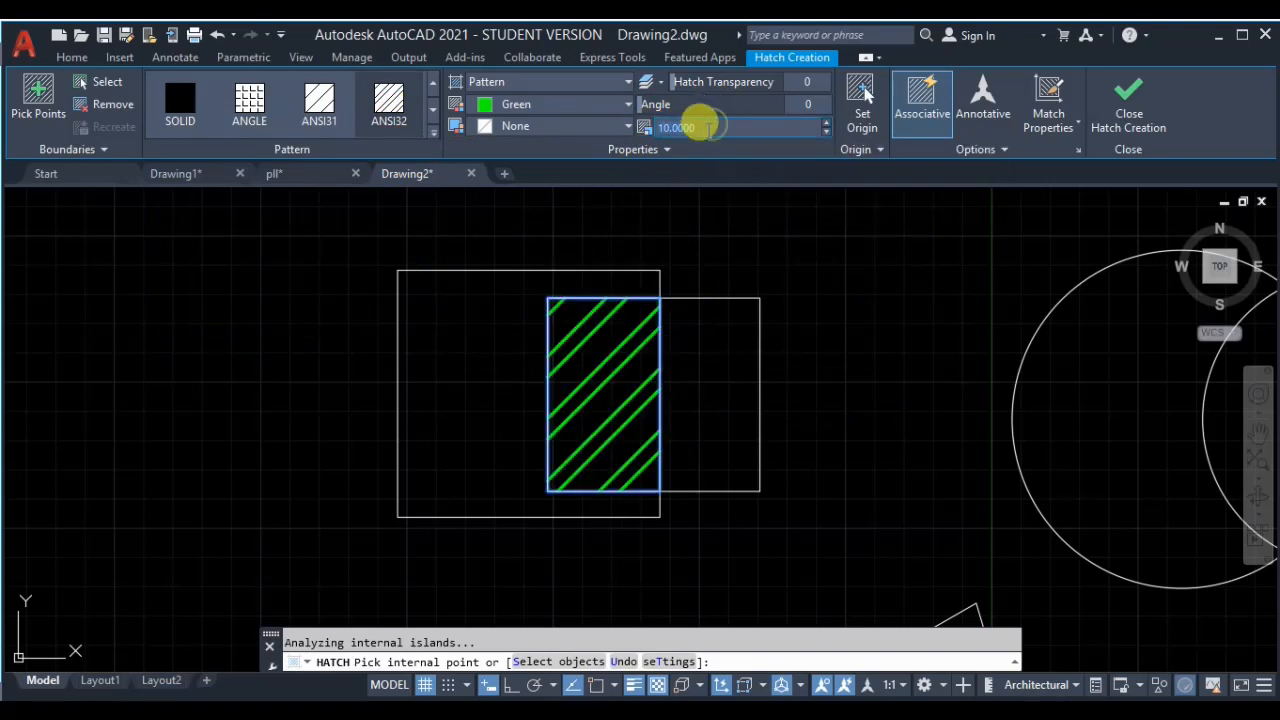
{"action": "type", "text": "3"}
{"action": "key", "text": "Return"}
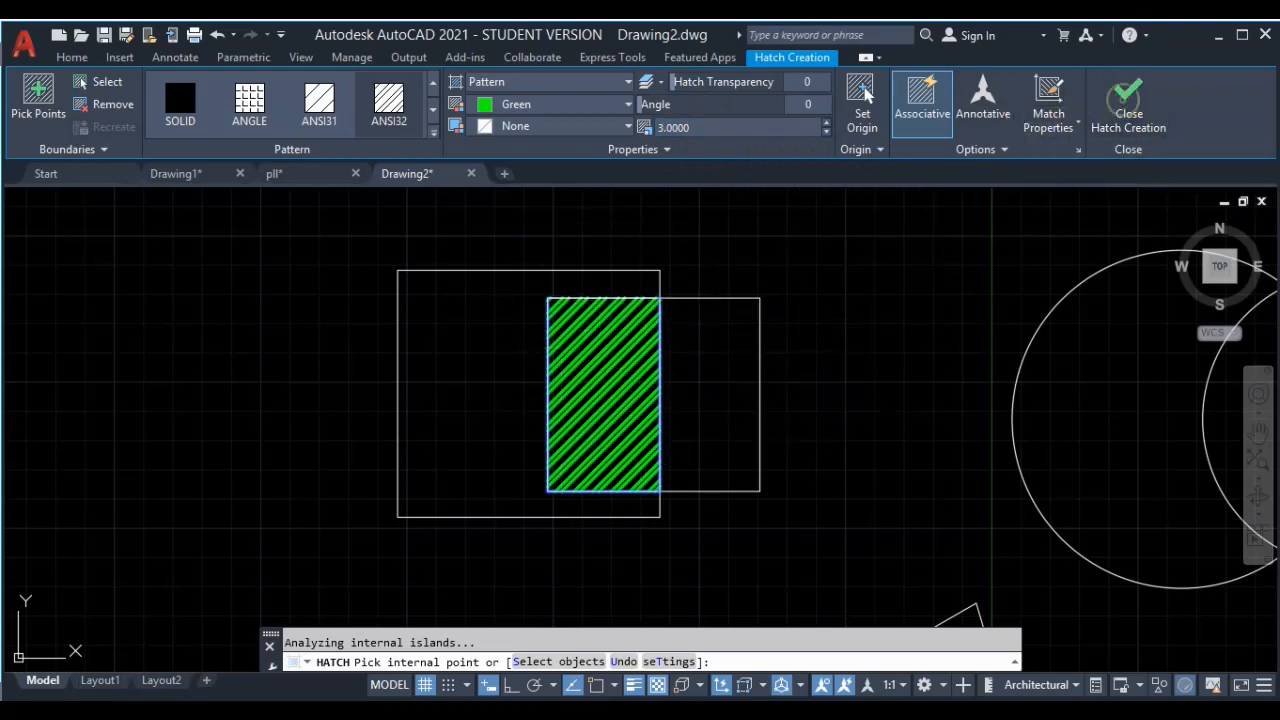
{"action": "left_click", "coordinate": [1128, 100]}
{"action": "scroll", "coordinate": [600, 364], "scroll_direction": "up", "scroll_amount": 4}
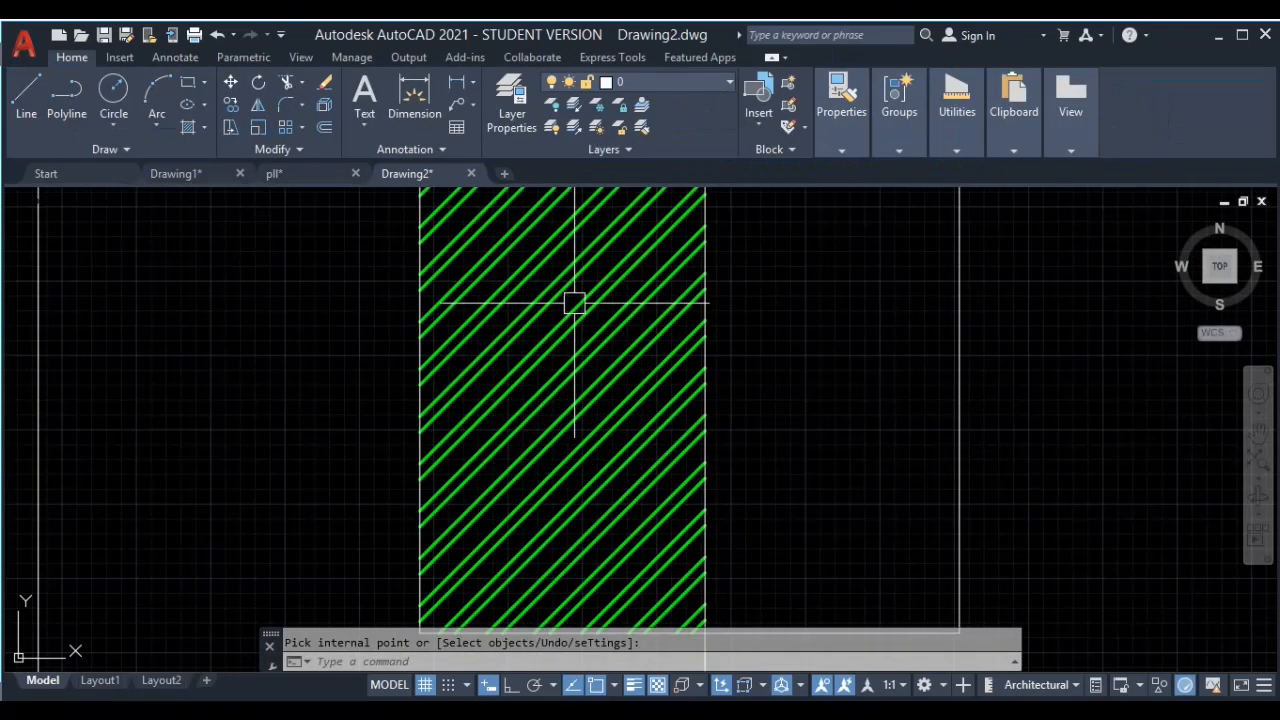
{"action": "scroll", "coordinate": [585, 332], "scroll_direction": "down", "scroll_amount": 4}
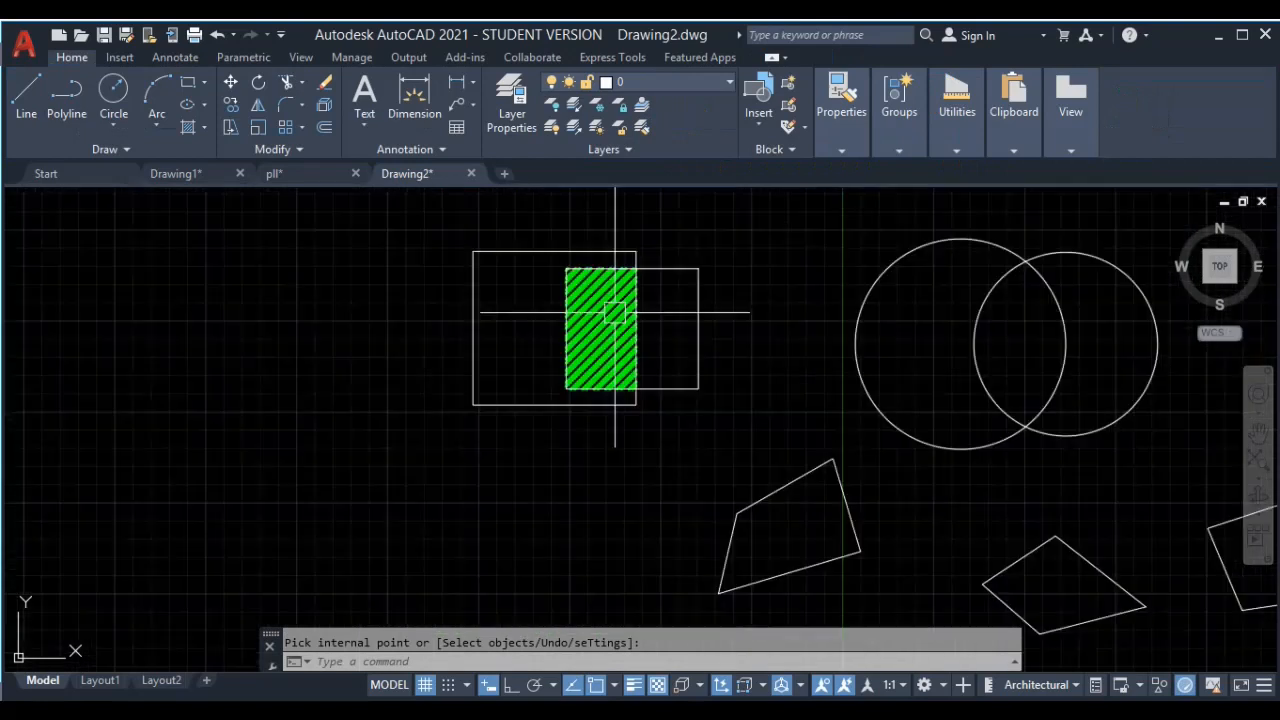
Read the area of the green hatch in its properties, with the palette moved closer to the drawing, and close the palette
{"action": "scroll", "coordinate": [579, 331], "scroll_direction": "up", "scroll_amount": 4}
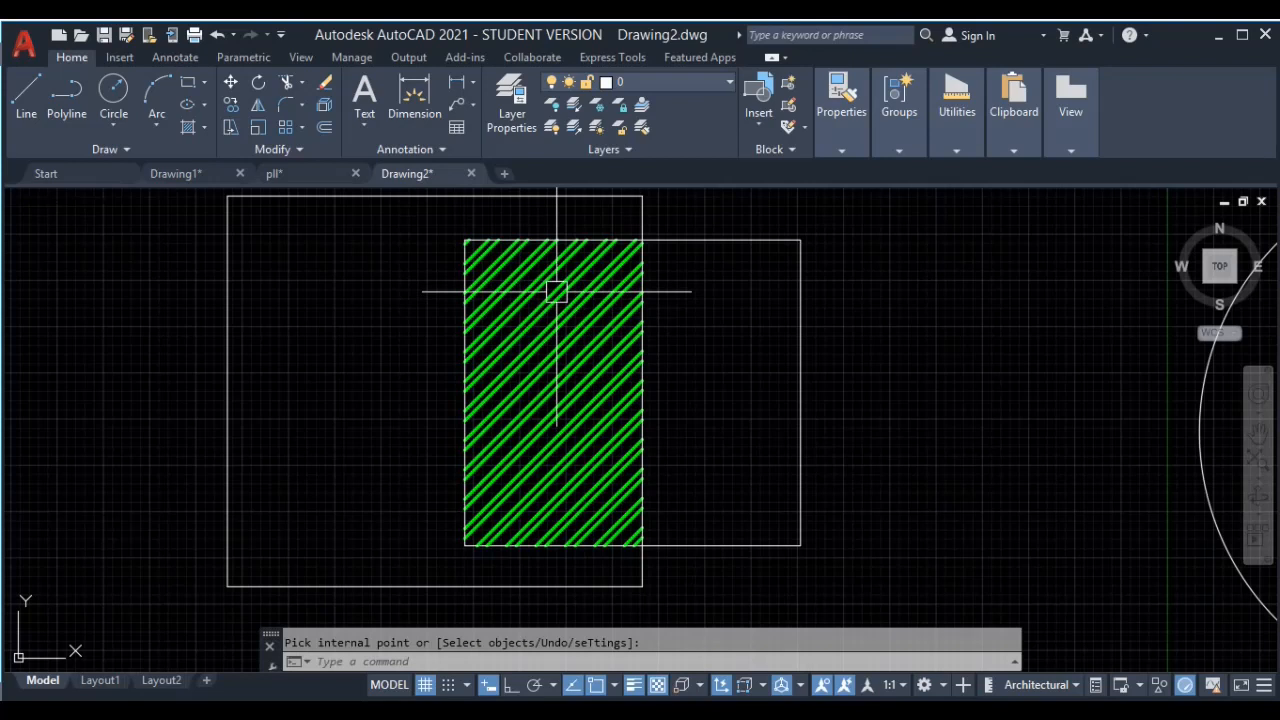
{"action": "left_click", "coordinate": [557, 291]}
{"action": "key", "text": "Return"}
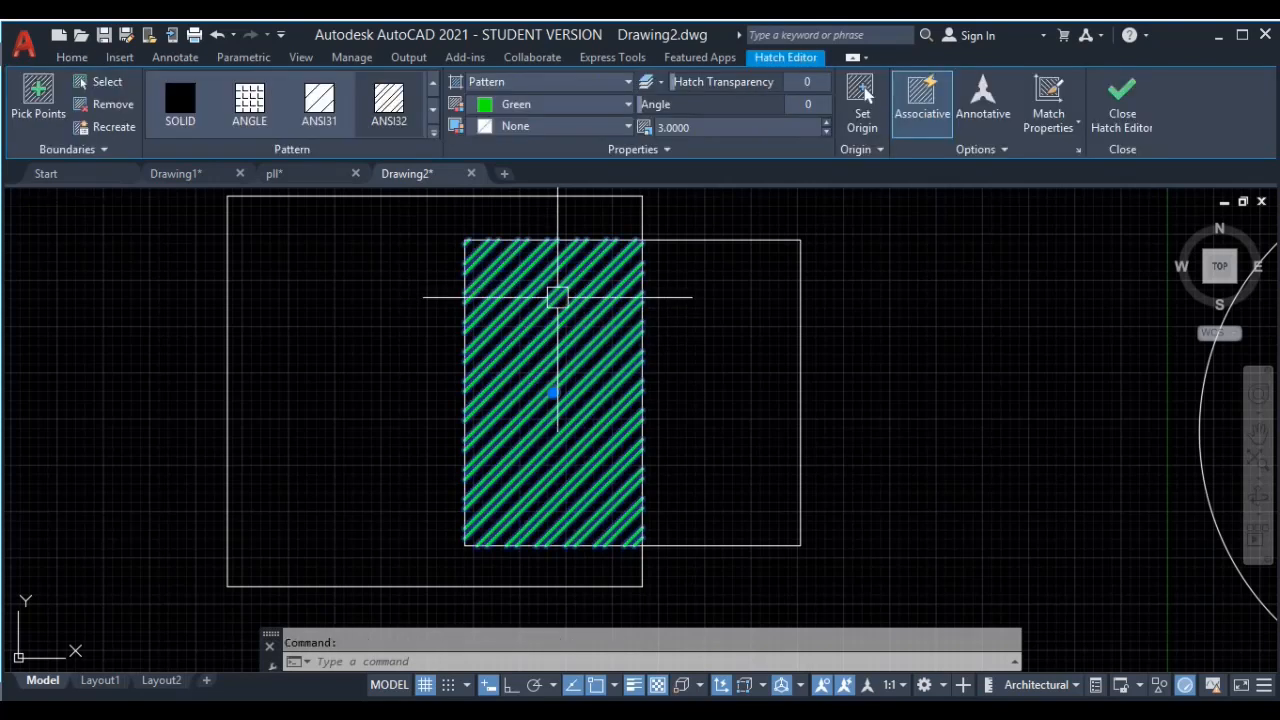
{"action": "right_click", "coordinate": [557, 299]}
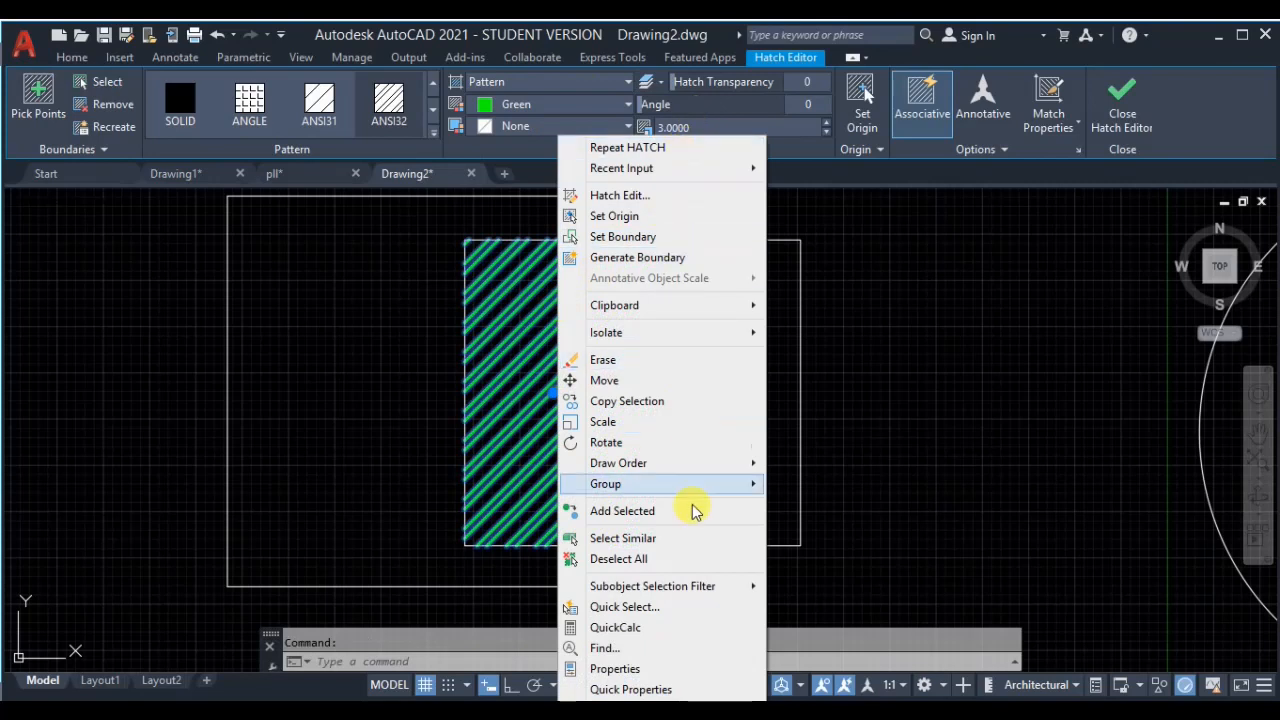
{"action": "left_click", "coordinate": [628, 669]}
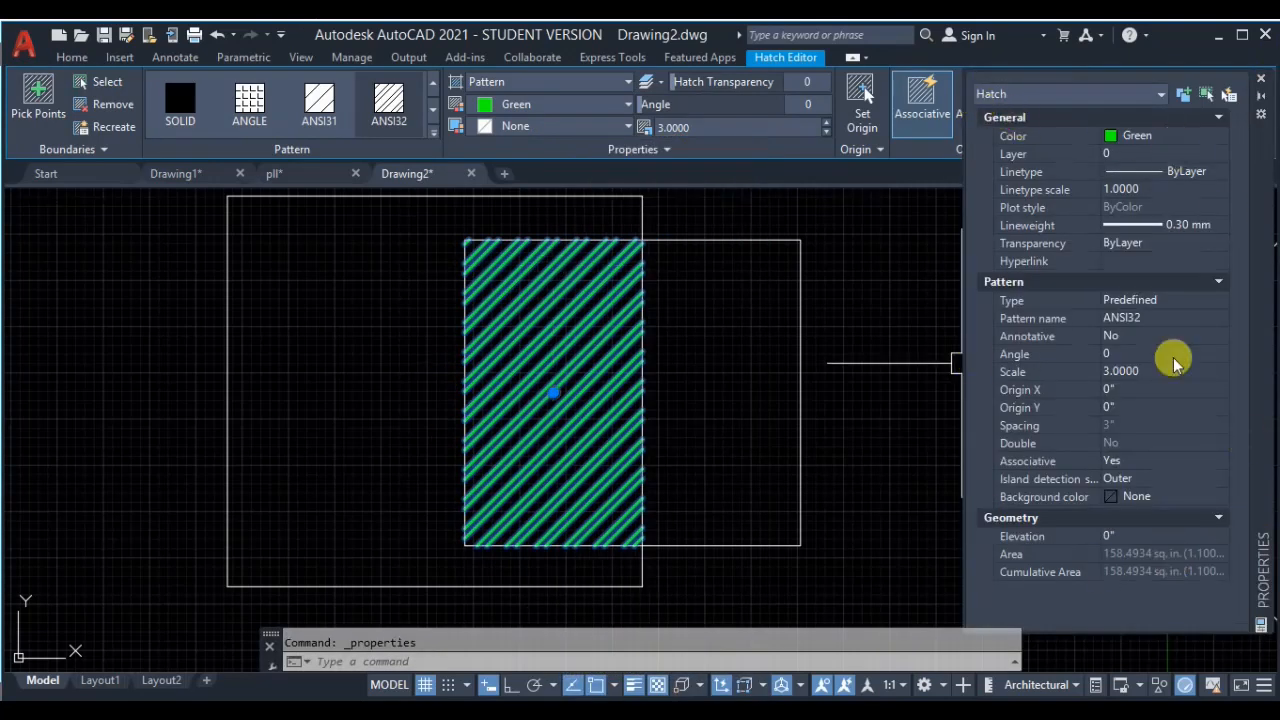
{"action": "left_click_drag", "start_coordinate": [1257, 281], "coordinate": [1040, 288]}
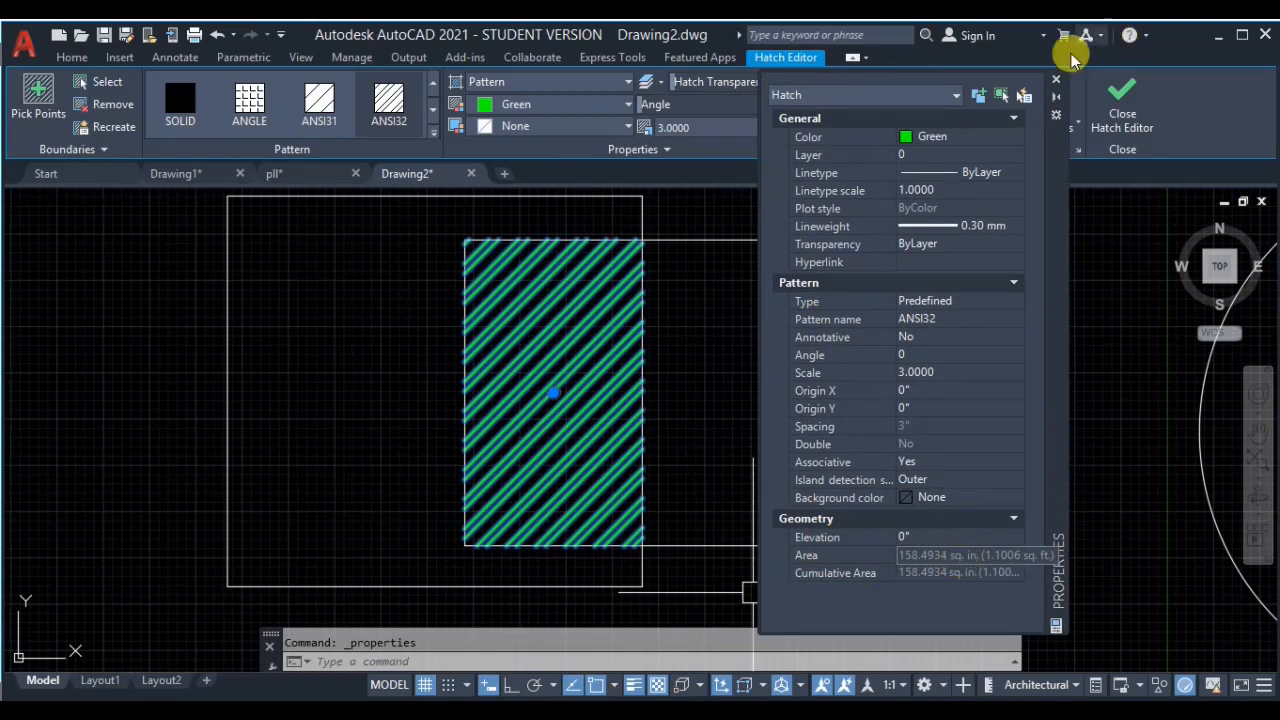
{"action": "left_click", "coordinate": [1056, 78]}
{"action": "key", "text": "Escape"}
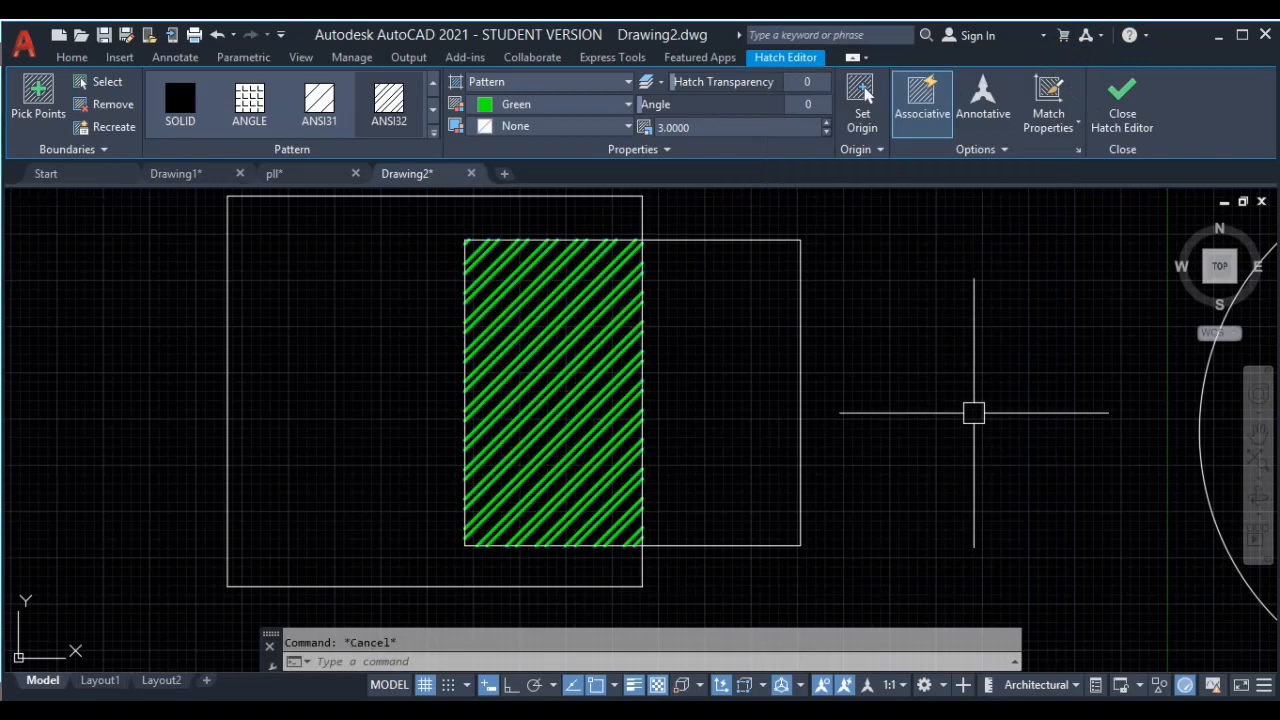
Set the drawing's length units to Decimal with 0.0000 precision
{"action": "type", "text": "un"}
{"action": "key", "text": "Return"}
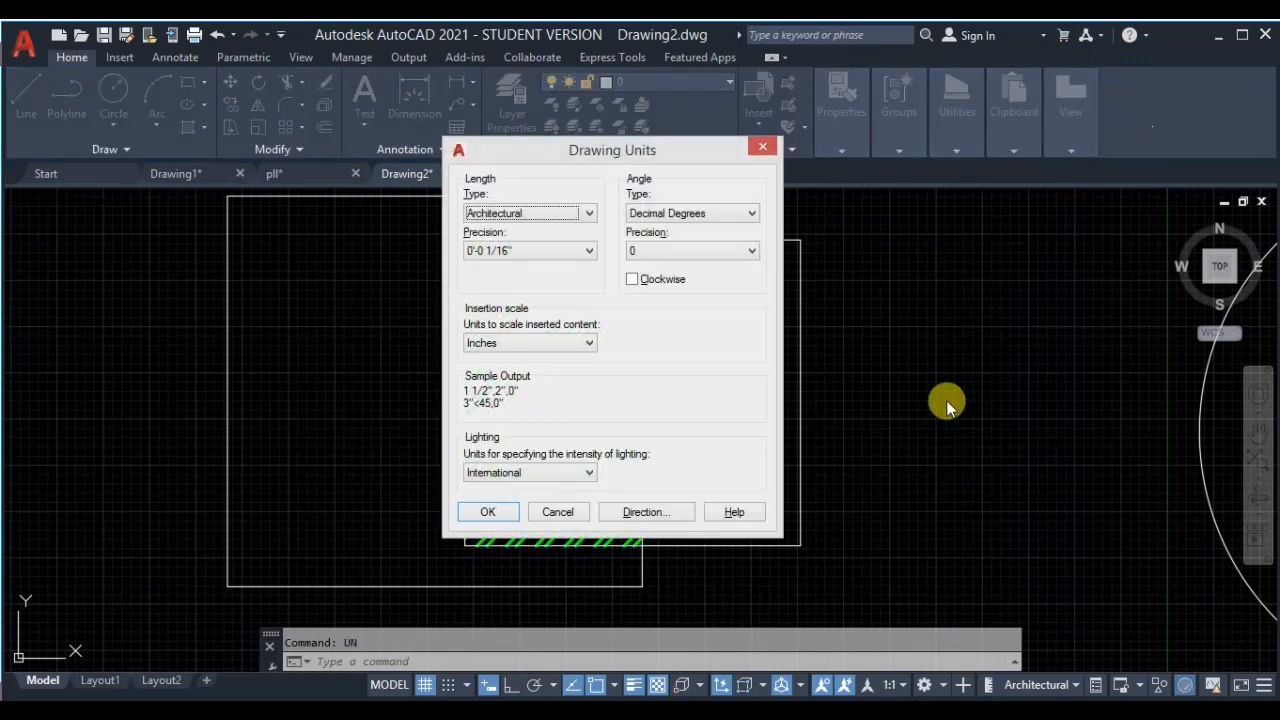
{"action": "left_click", "coordinate": [528, 214]}
{"action": "left_click", "coordinate": [505, 238]}
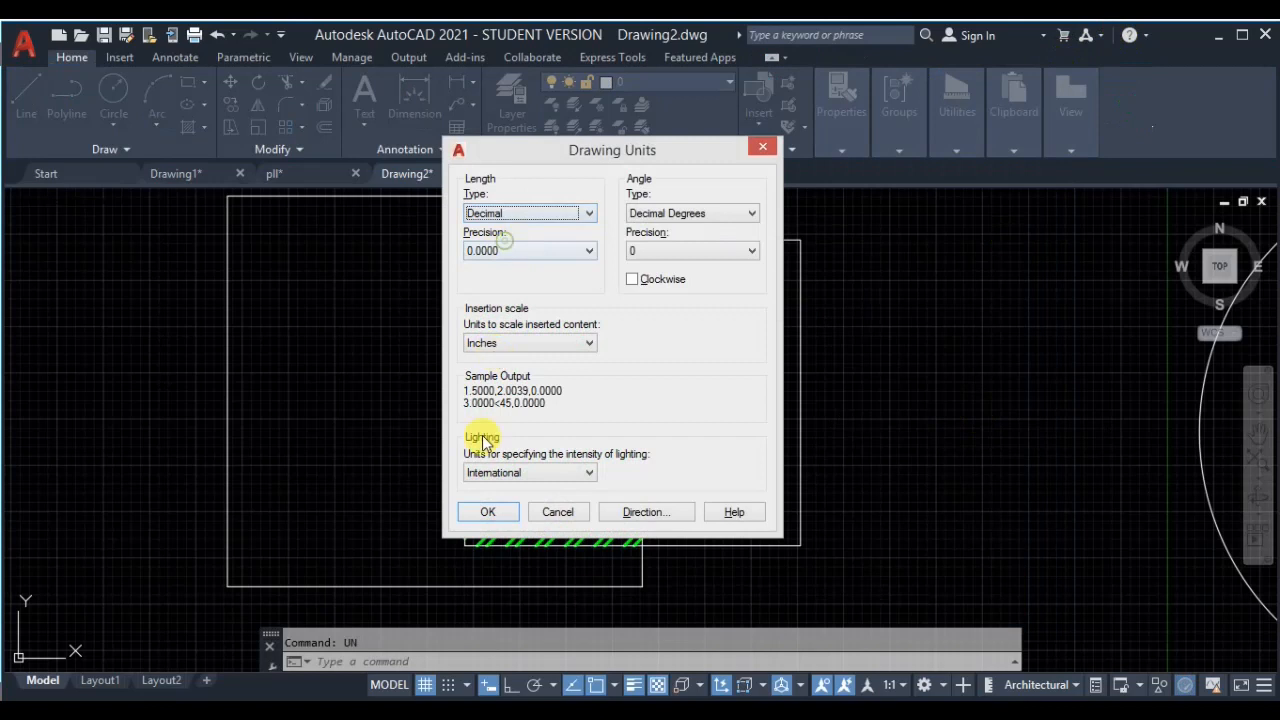
{"action": "left_click", "coordinate": [488, 512]}
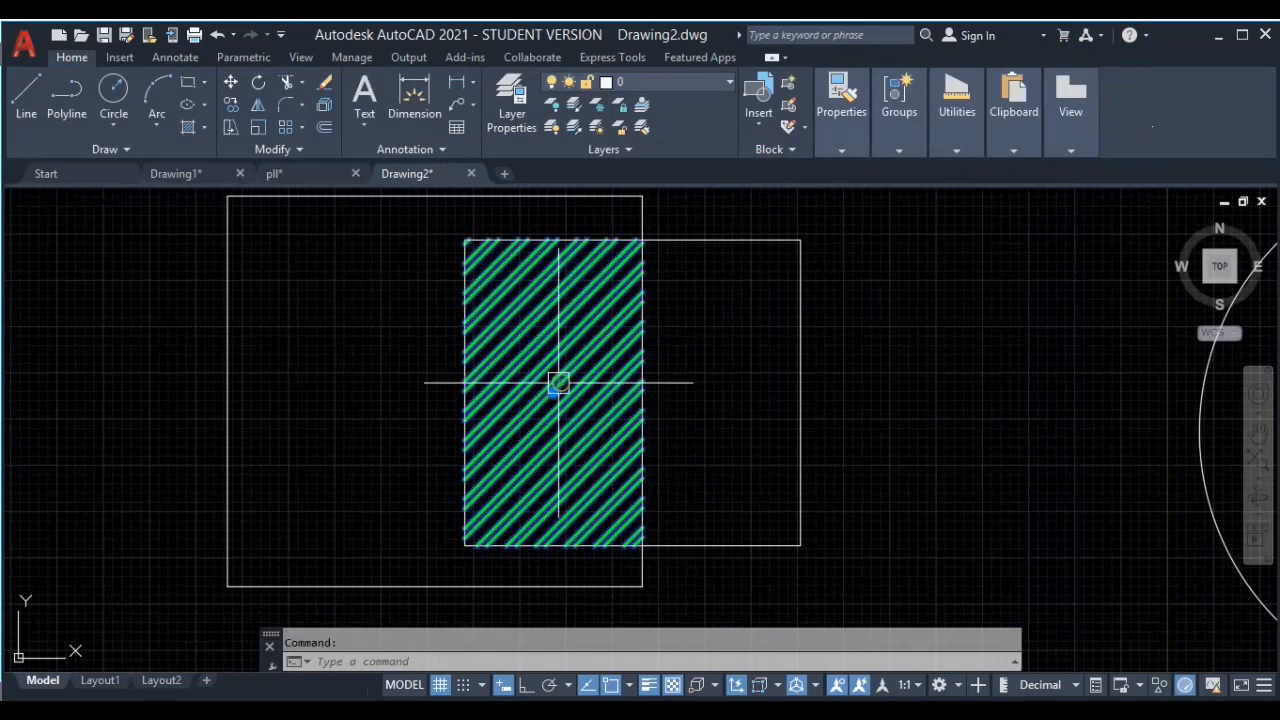
Check the hatch's area again in its properties using the decimal units, and clear the selection
{"action": "left_click", "coordinate": [558, 383]}
{"action": "right_click", "coordinate": [566, 349]}
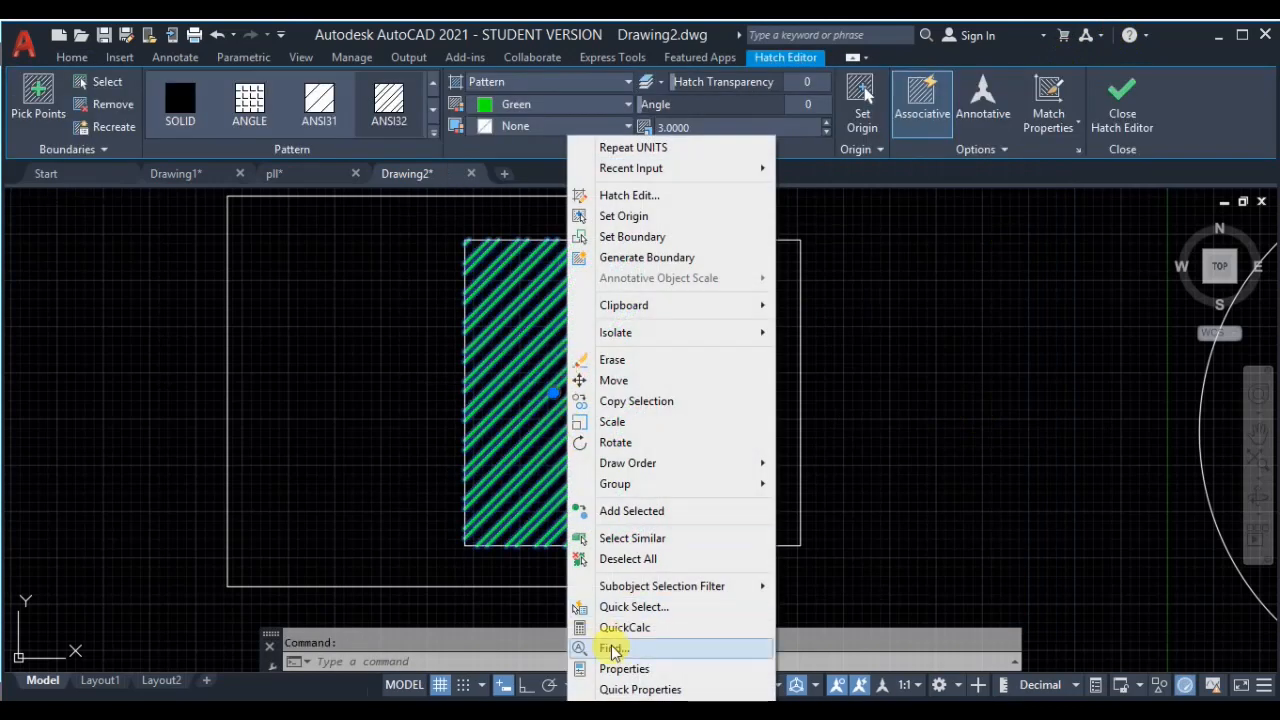
{"action": "left_click", "coordinate": [622, 669]}
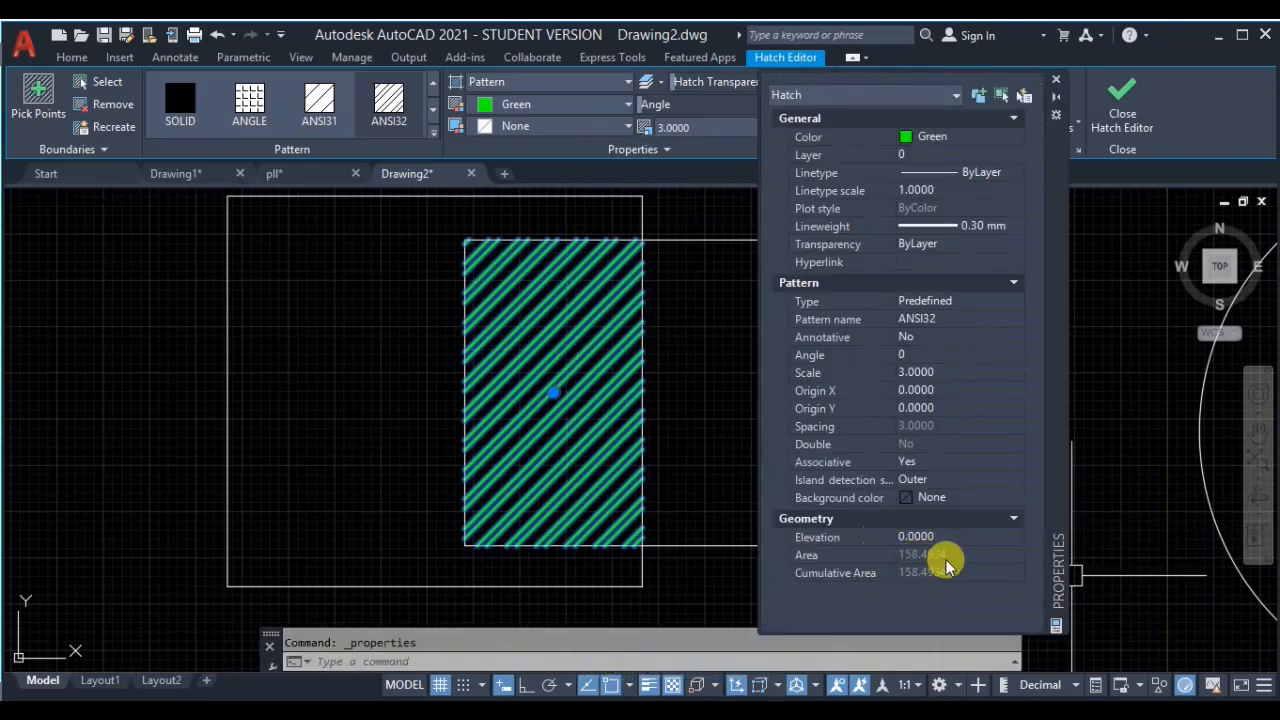
{"action": "left_click", "coordinate": [1055, 79]}
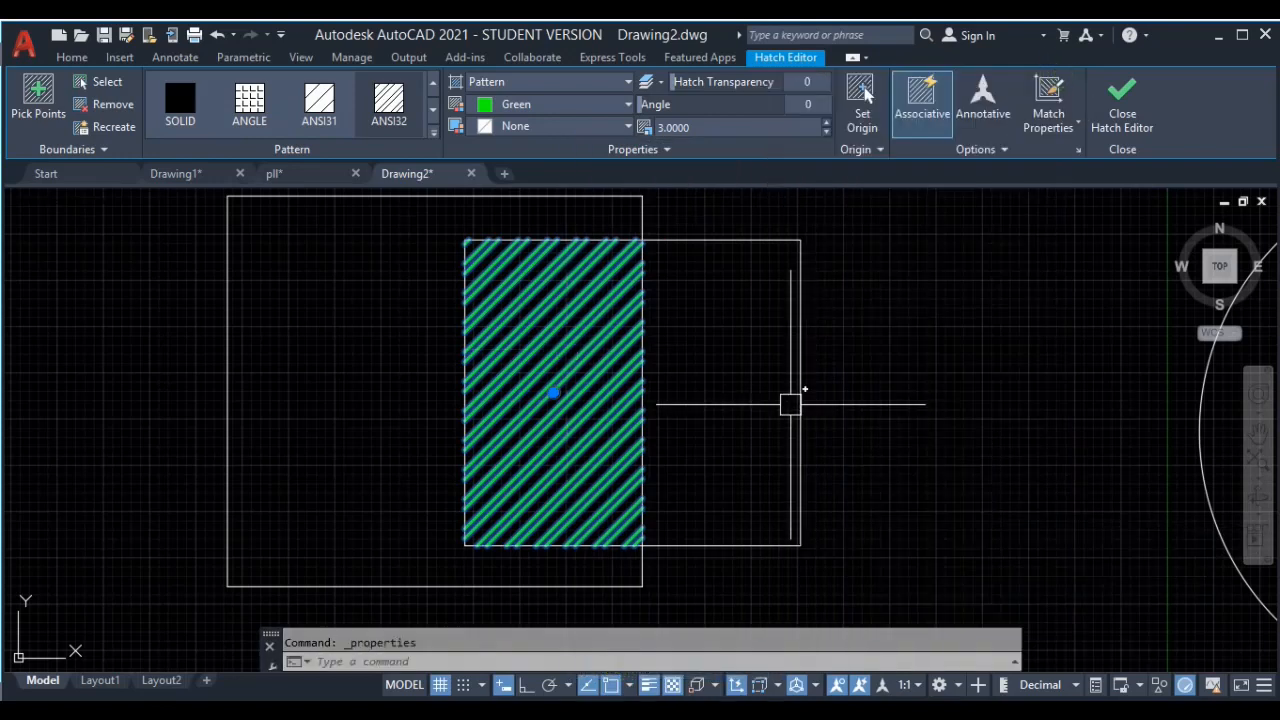
{"action": "middle_click_drag", "start_coordinate": [790, 404], "coordinate": [782, 442]}
{"action": "key", "text": "Escape"}
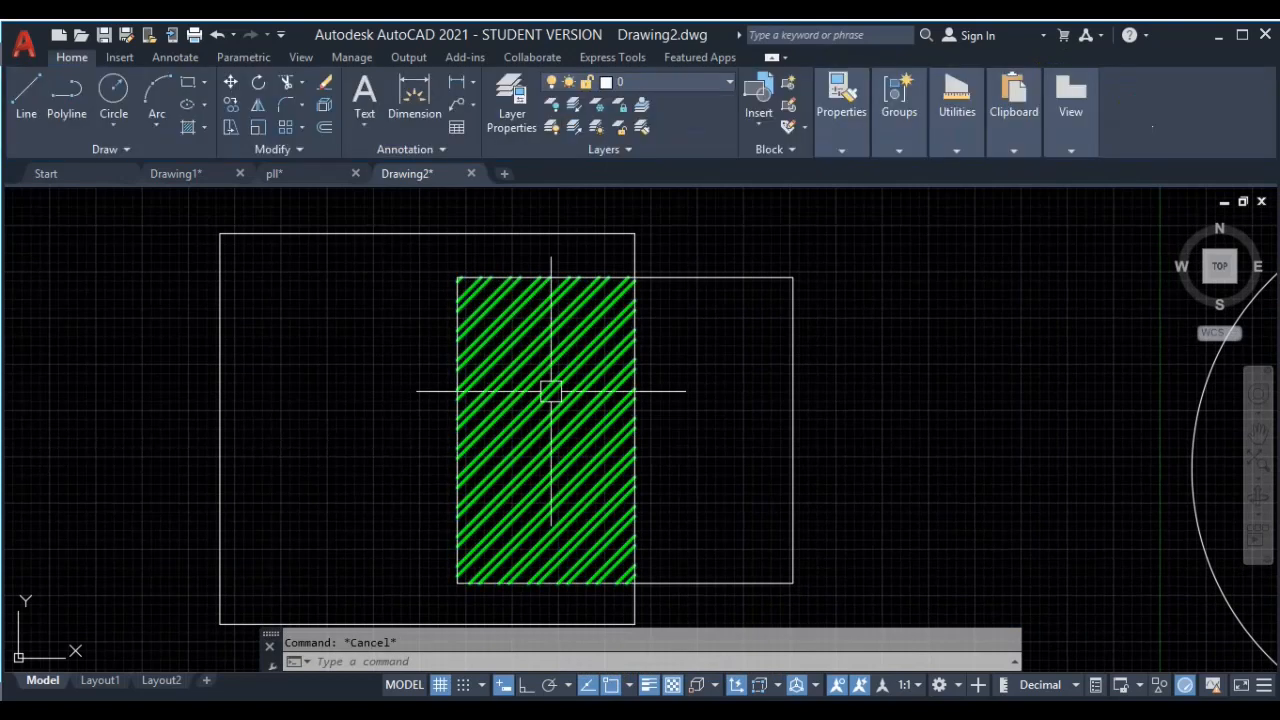
Delete the green hatch and draw a rectangle about 43.8 by 19 units above the two overlapping rectangles
{"action": "left_click", "coordinate": [555, 334]}
{"action": "key", "text": "Delete"}
{"action": "scroll", "coordinate": [672, 316], "scroll_direction": "down", "scroll_amount": 5}
{"action": "mouse_move", "coordinate": [665, 302]}
{"action": "middle_mouse_down"}
{"action": "mouse_move", "coordinate": [631, 460]}
{"action": "mouse_move", "coordinate": [703, 480]}
{"action": "middle_mouse_up"}
{"action": "left_click", "coordinate": [188, 82]}
{"action": "left_click", "coordinate": [543, 235]}
{"action": "left_click", "coordinate": [861, 372]}
Read the new green rectangle's area and length in its properties, and close the palette
{"action": "left_click", "coordinate": [929, 286]}
{"action": "left_click", "coordinate": [617, 314]}
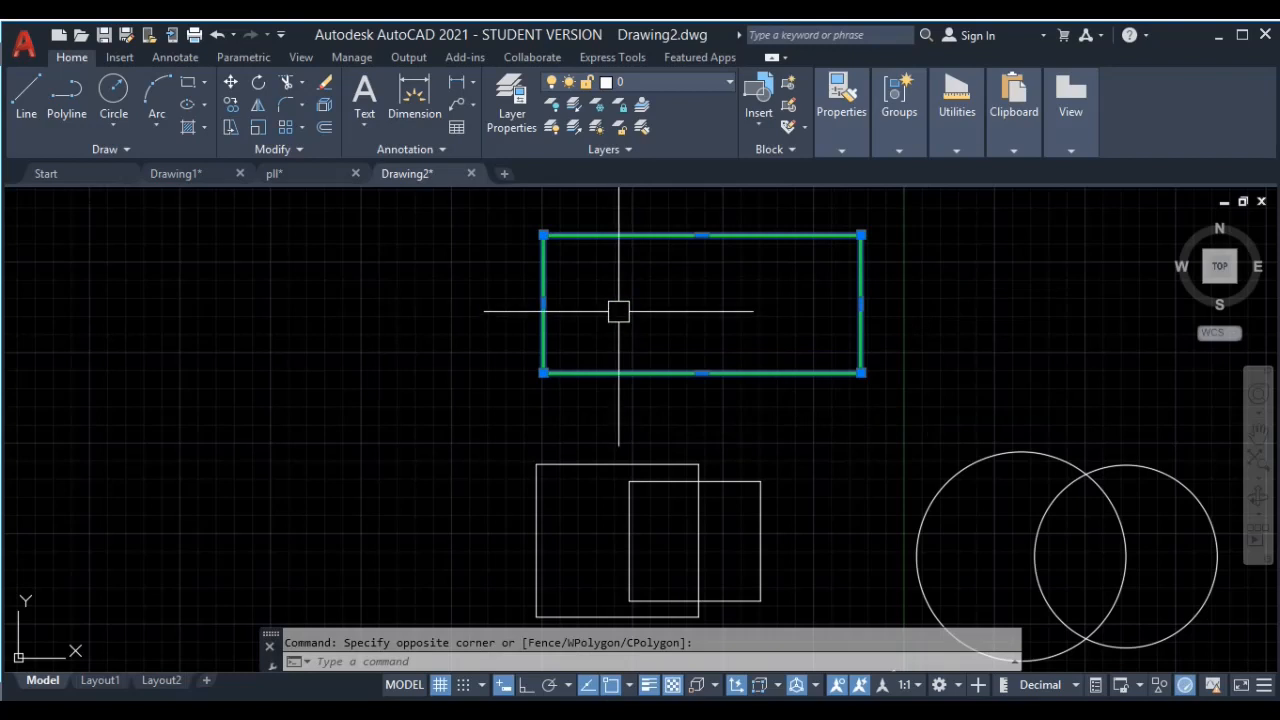
{"action": "right_click", "coordinate": [617, 314]}
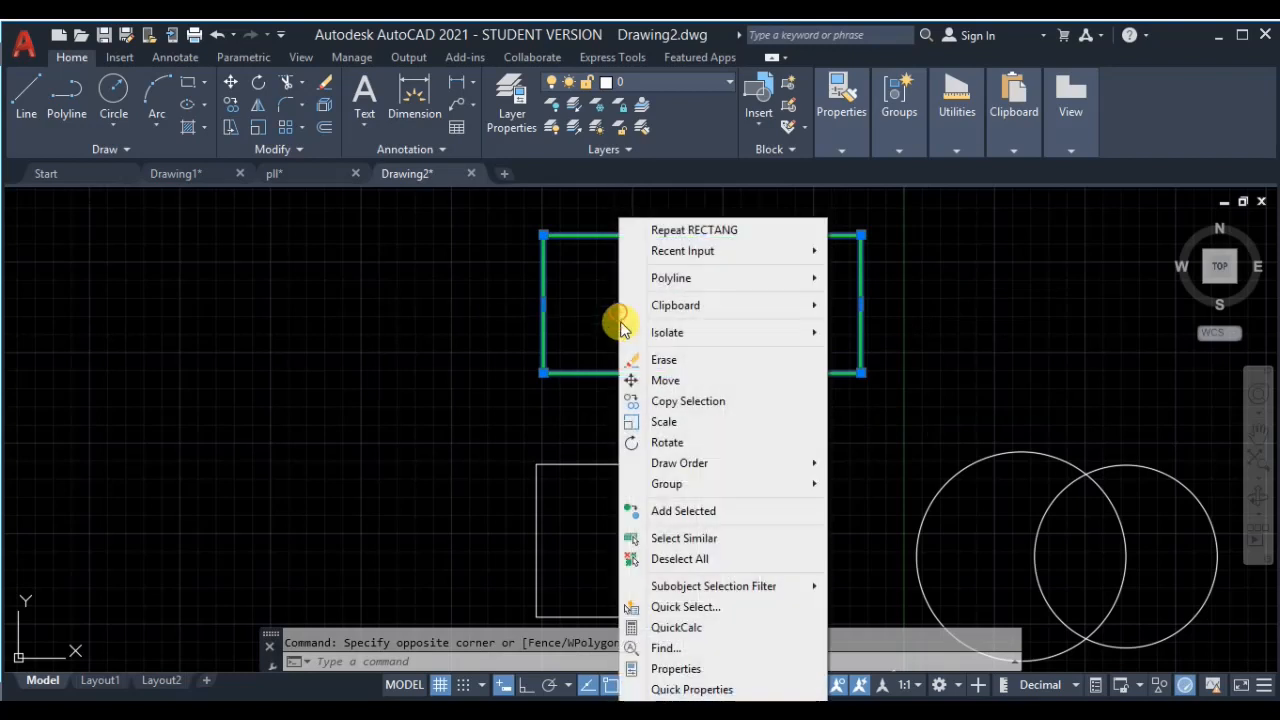
{"action": "left_click", "coordinate": [680, 669]}
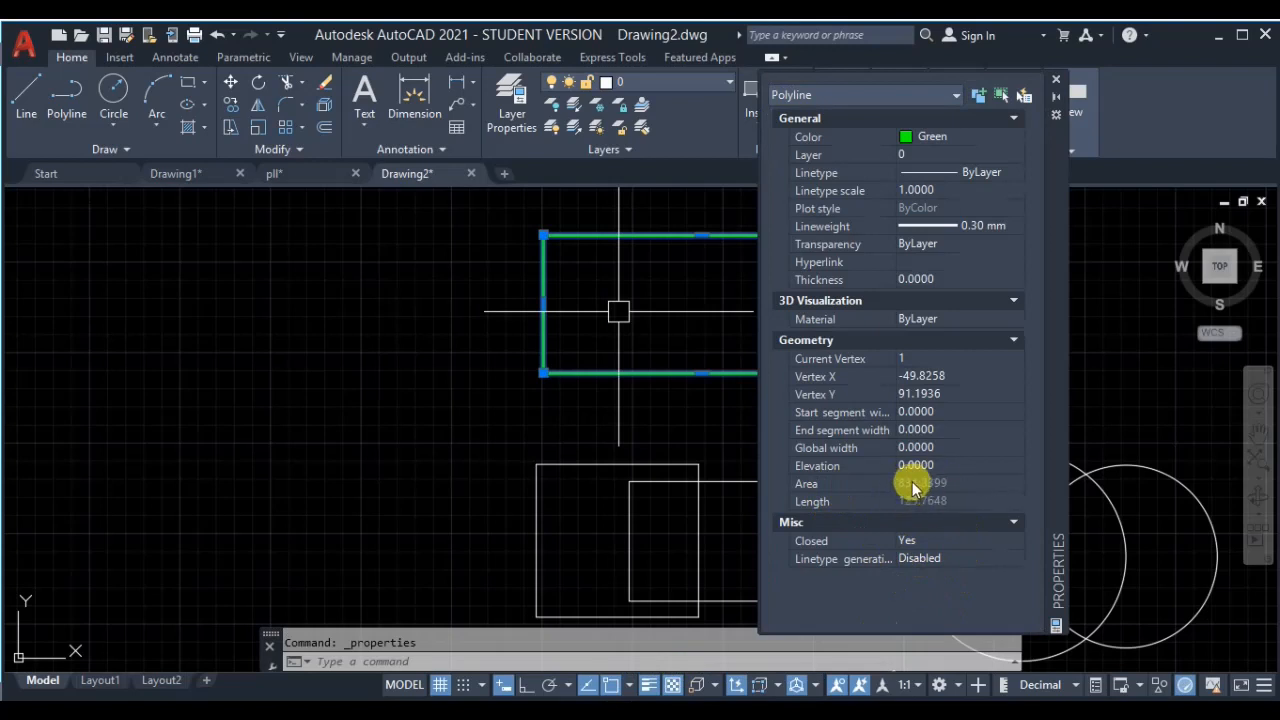
{"action": "left_click", "coordinate": [1057, 78]}
{"action": "key", "text": "Escape"}
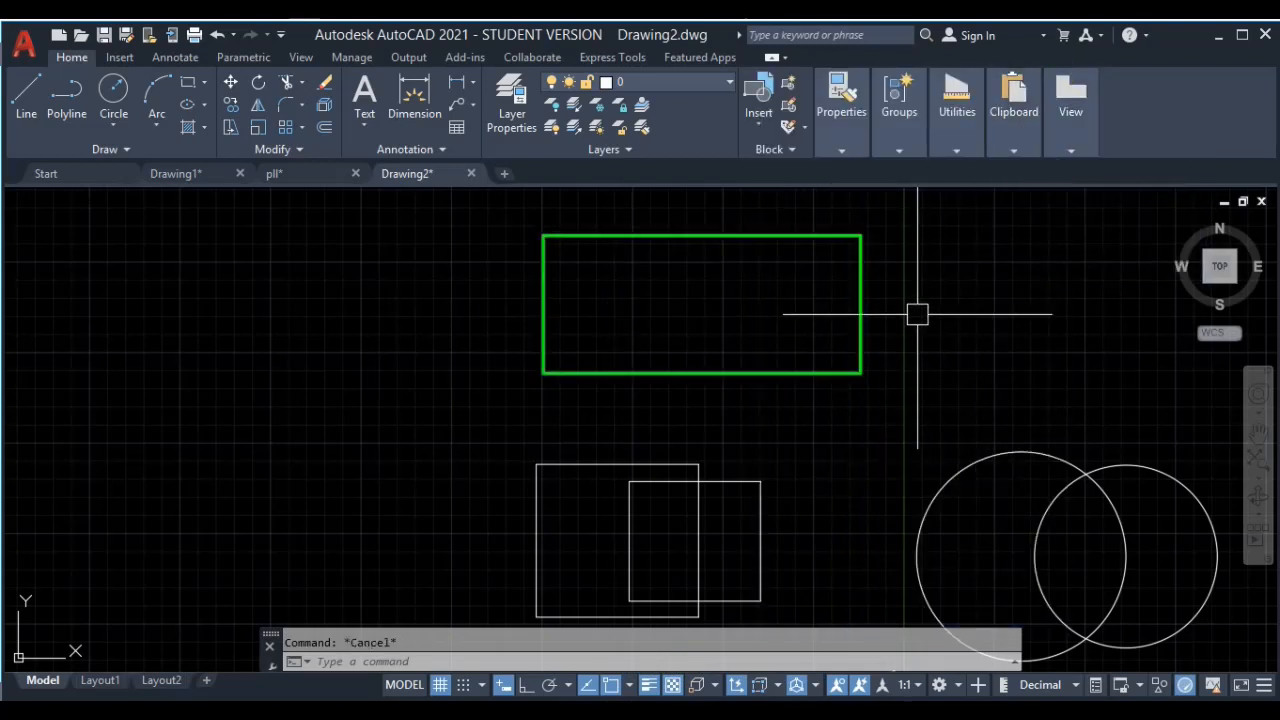
Measure the green rectangle's area and perimeter with AREA, using the Object option
{"action": "key", "text": "Return"}
{"action": "key", "text": "Return"}
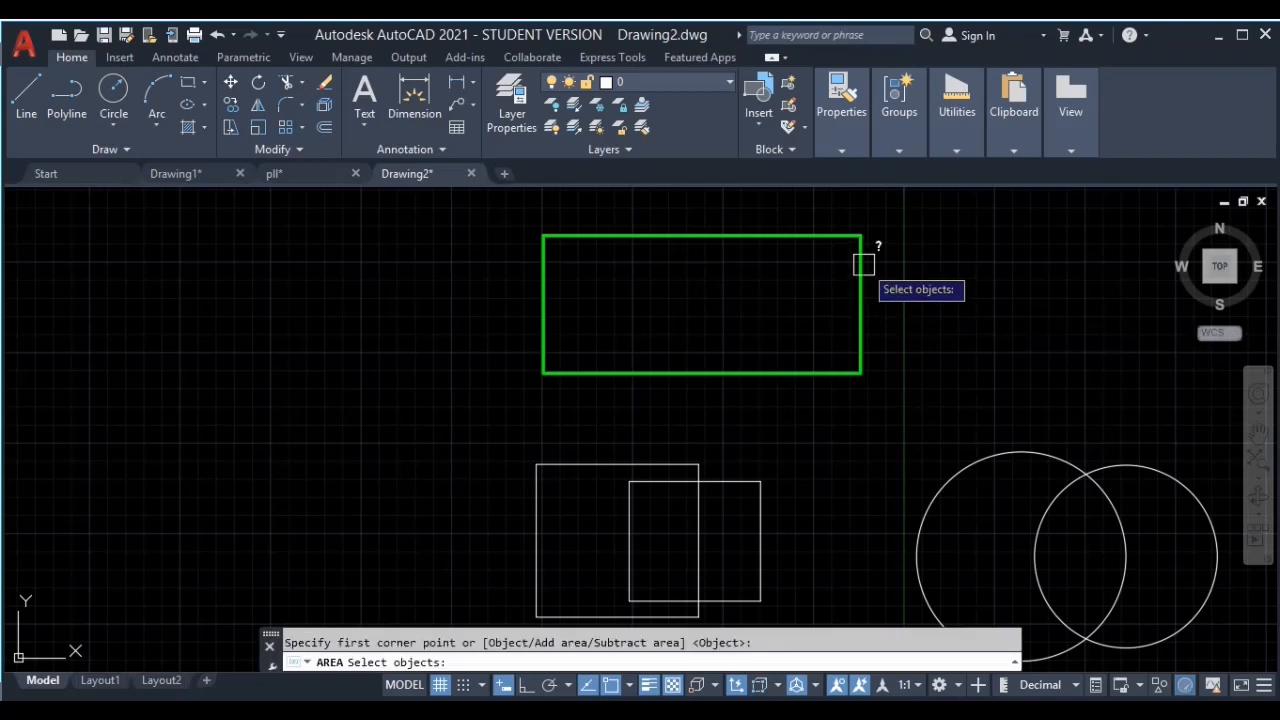
{"action": "left_click", "coordinate": [862, 264]}
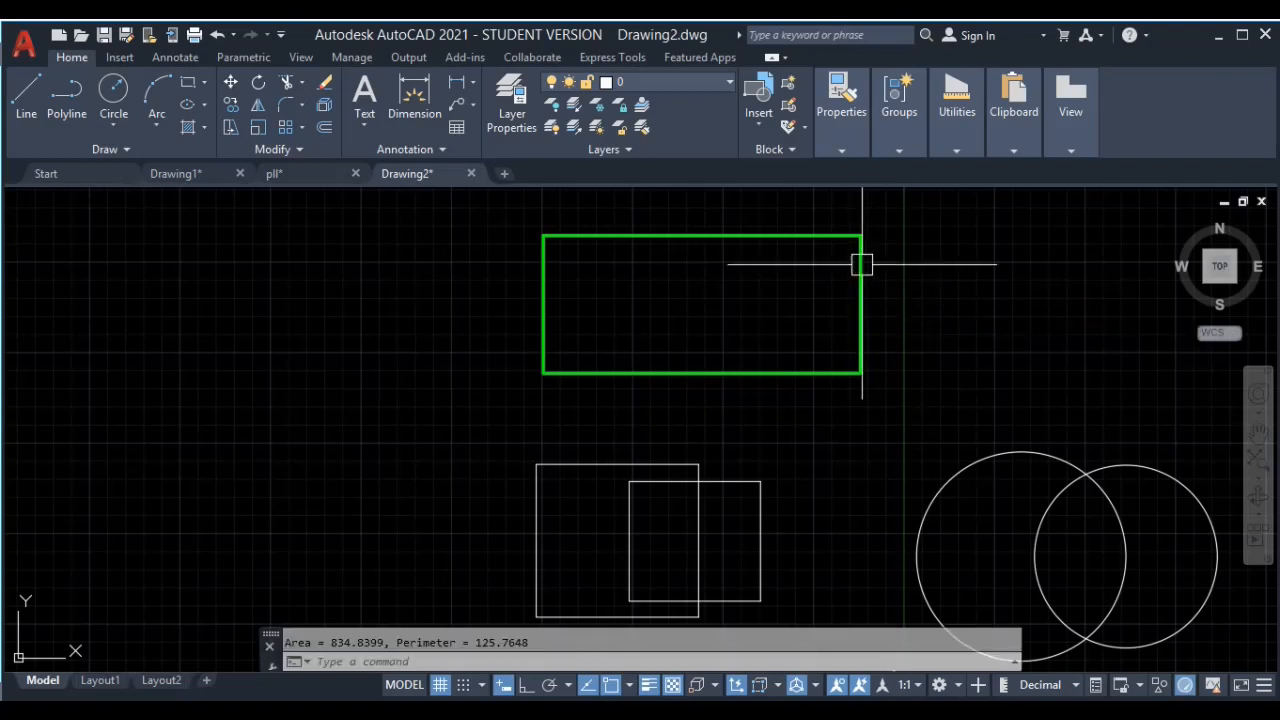
{"action": "key", "text": "Escape"}
Run LIST on the green rectangle and highlight its area and perimeter in the listing
{"action": "scroll", "coordinate": [909, 278], "scroll_direction": "down", "scroll_amount": 2}
{"action": "middle_click_drag", "start_coordinate": [905, 284], "coordinate": [822, 309]}
{"action": "scroll", "coordinate": [850, 306], "scroll_direction": "up", "scroll_amount": 2}
{"action": "scroll", "coordinate": [864, 314], "scroll_direction": "down", "scroll_amount": 2}
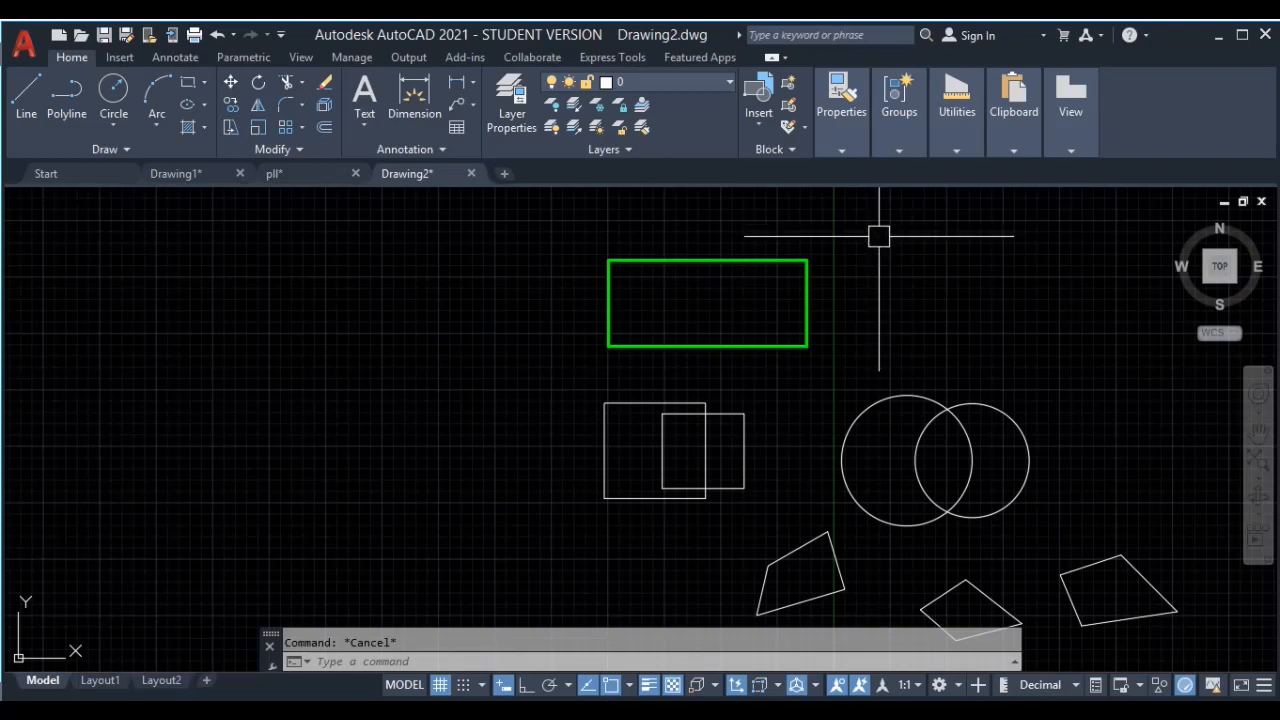
{"action": "middle_click_drag", "start_coordinate": [877, 234], "coordinate": [781, 277]}
{"action": "left_click", "coordinate": [757, 298]}
{"action": "left_click", "coordinate": [645, 350]}
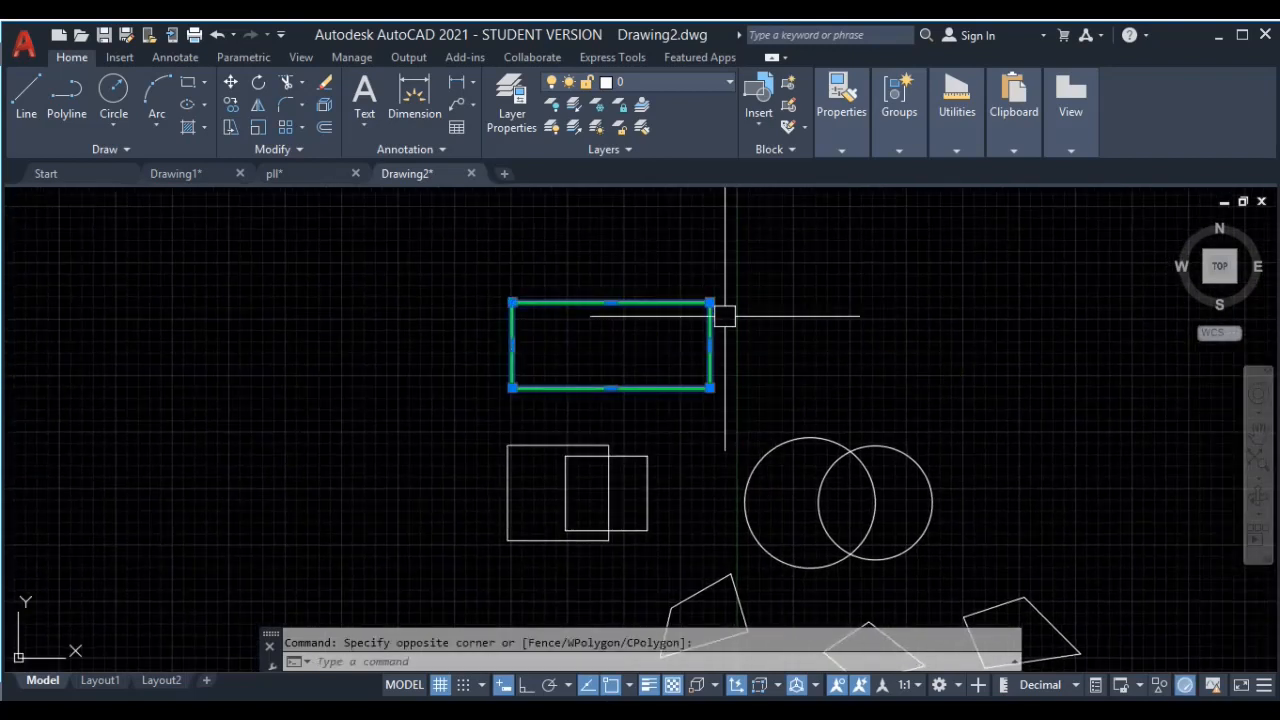
{"action": "scroll", "coordinate": [716, 318], "scroll_direction": "up", "scroll_amount": 4}
{"action": "type", "text": "li"}
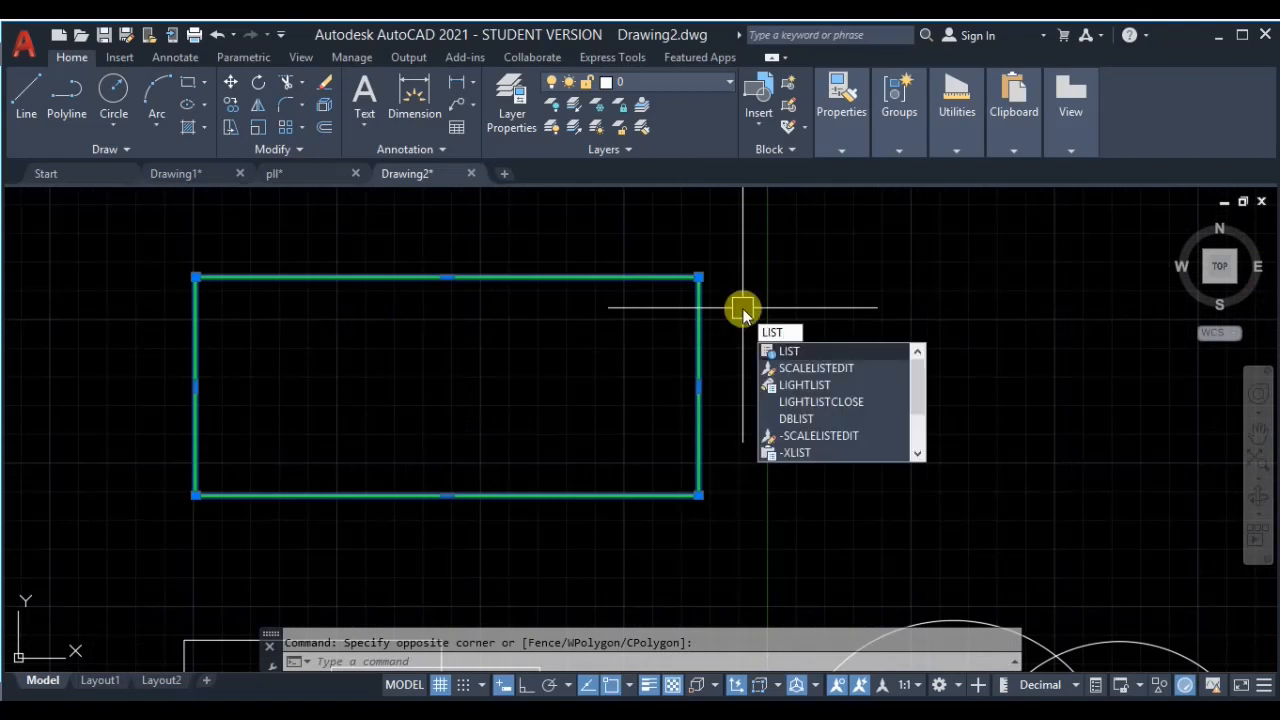
{"action": "key", "text": "Return"}
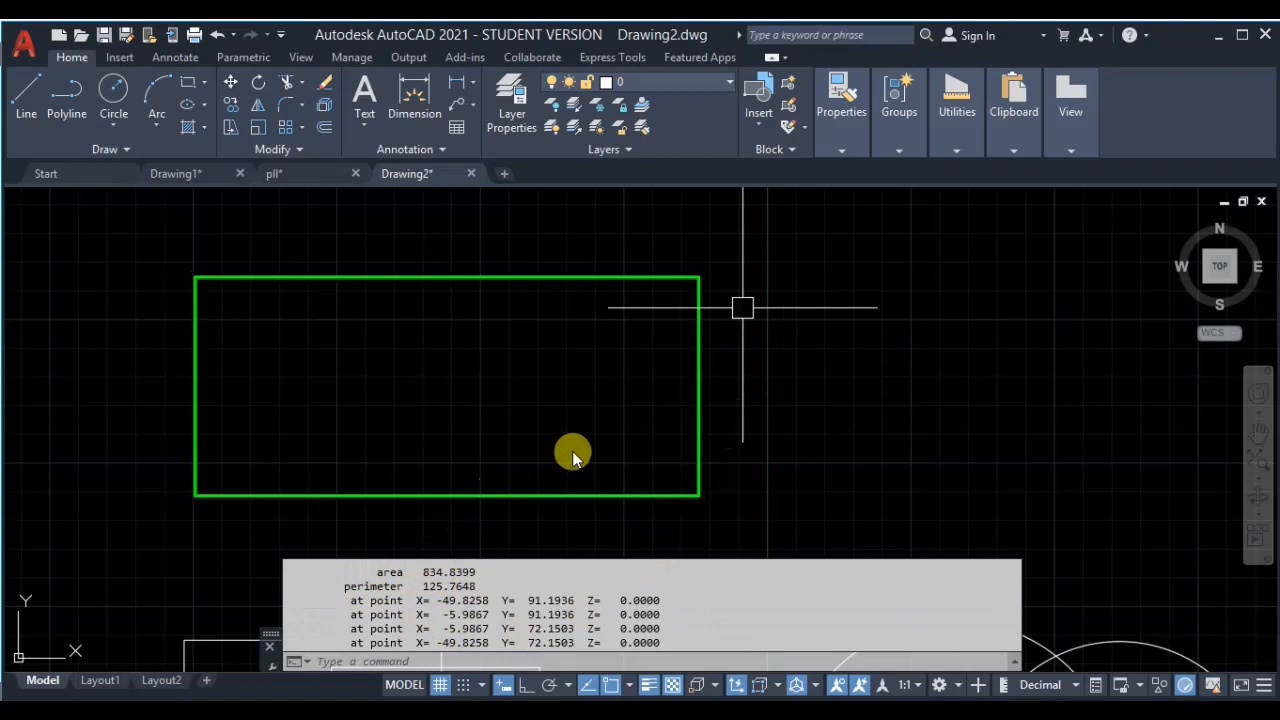
{"action": "mouse_move", "coordinate": [422, 571]}
{"action": "left_mouse_down"}
{"action": "mouse_move", "coordinate": [486, 578]}
{"action": "mouse_move", "coordinate": [403, 587]}
{"action": "mouse_move", "coordinate": [489, 586]}
{"action": "left_mouse_up"}
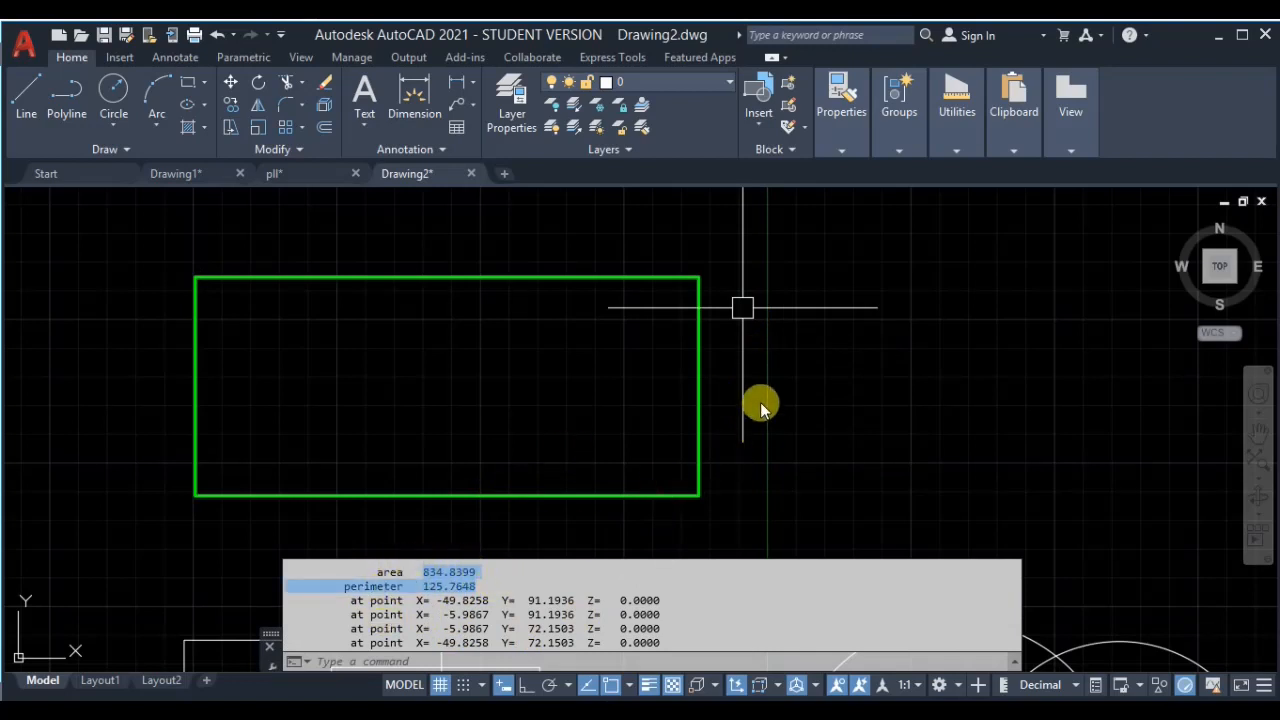
{"action": "key", "text": "Escape"}
{"action": "middle_click_drag", "start_coordinate": [711, 400], "coordinate": [731, 326]}
{"action": "scroll", "coordinate": [684, 418], "scroll_direction": "down", "scroll_amount": 3}
{"action": "middle_click_drag", "start_coordinate": [680, 485], "coordinate": [686, 359]}
{"action": "scroll", "coordinate": [630, 442], "scroll_direction": "up", "scroll_amount": 4}
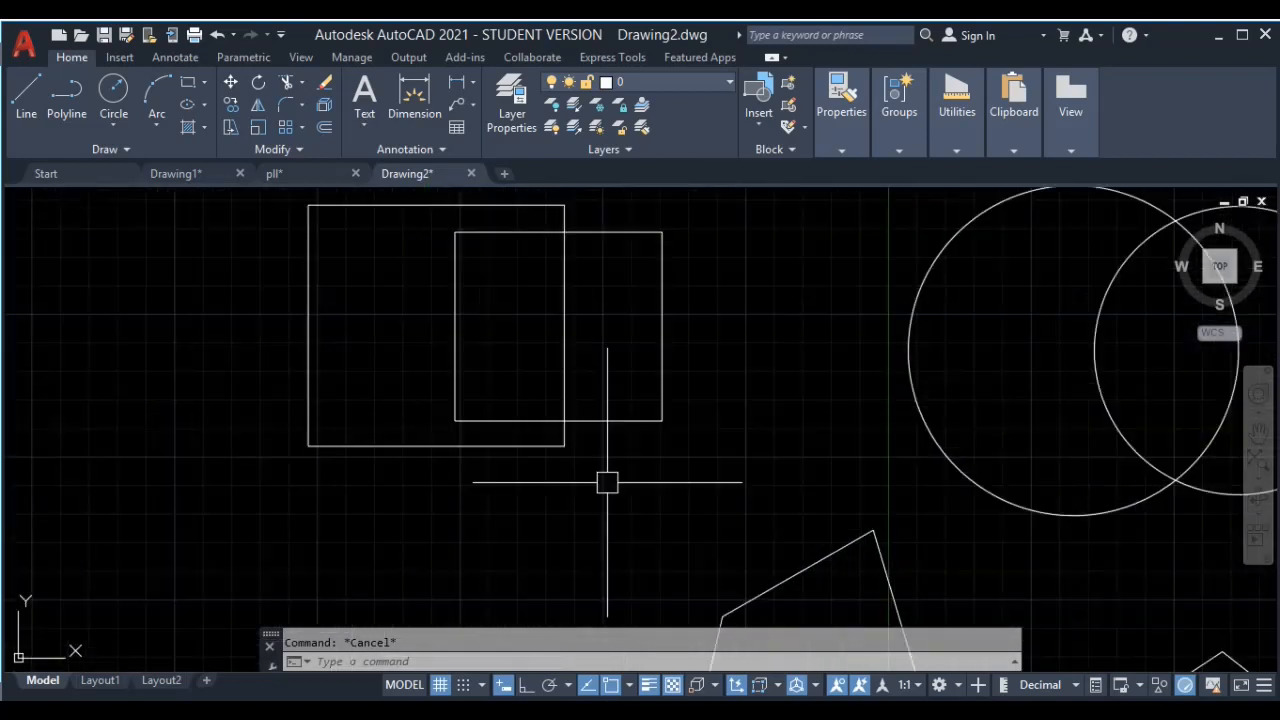
{"action": "middle_click_drag", "start_coordinate": [606, 480], "coordinate": [634, 531]}
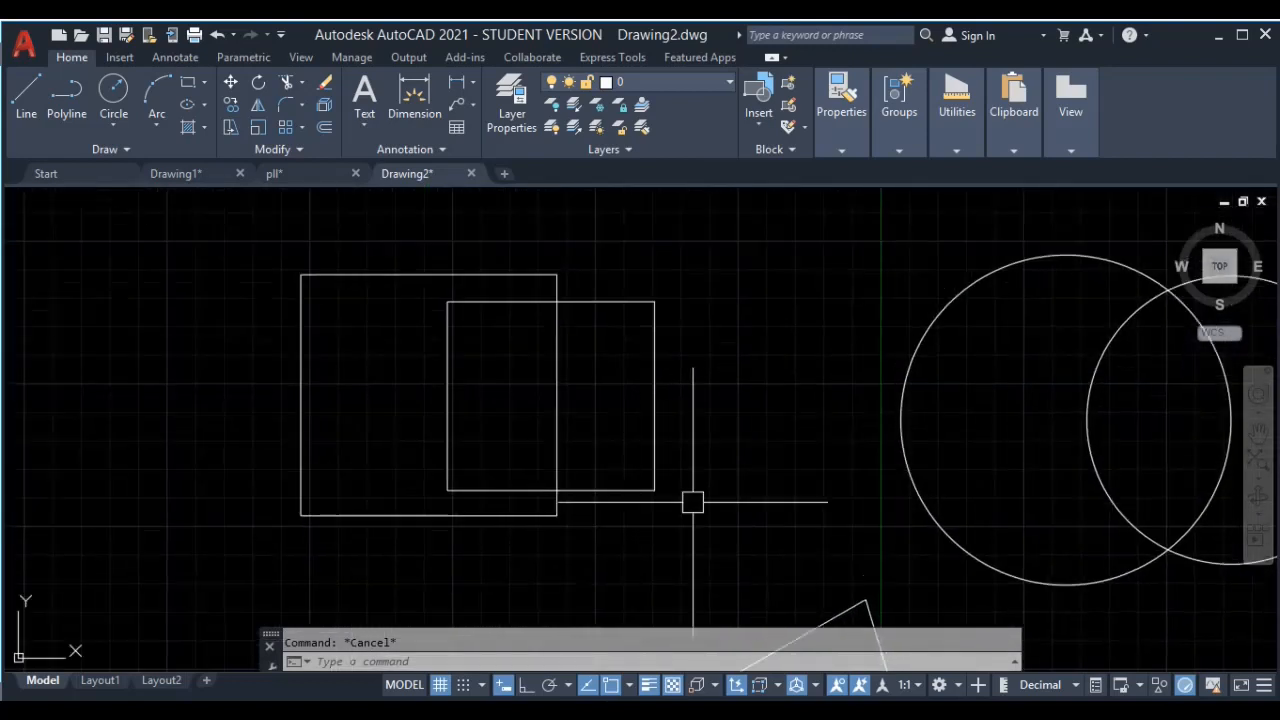